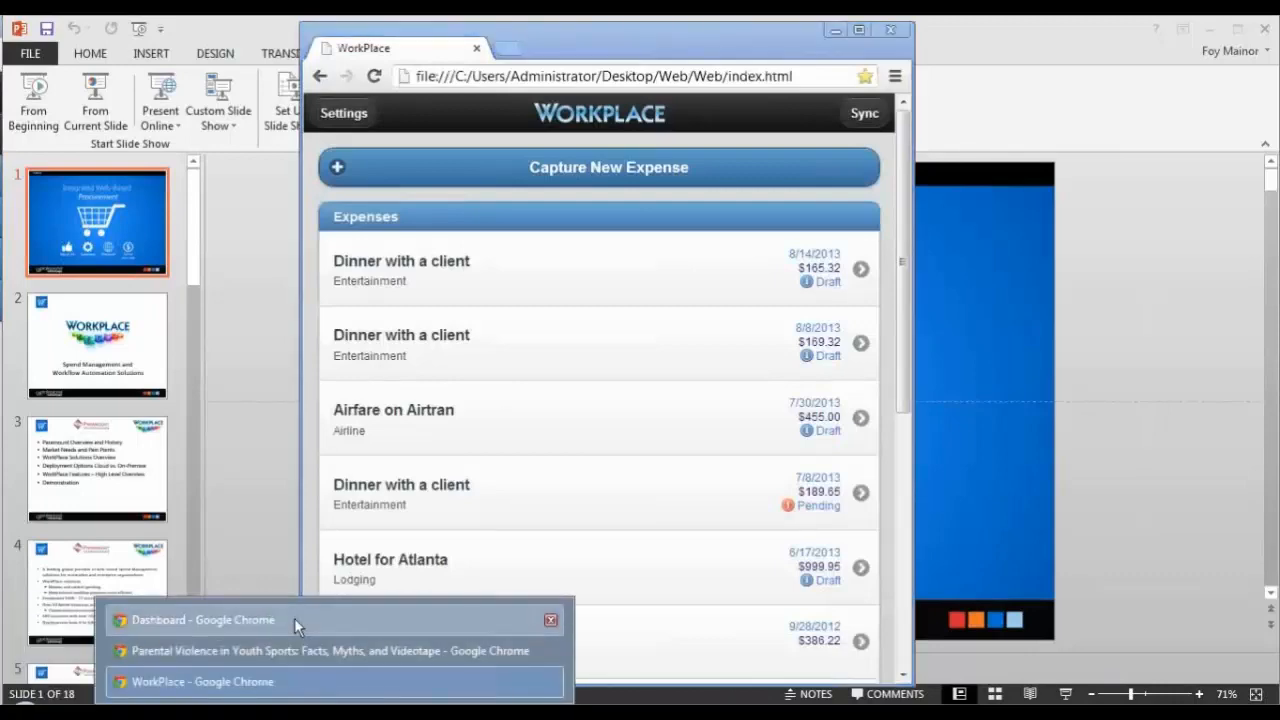
Step: Switch to the Dashboard browser window, log out, and try to log back in with the account password
left_click(294, 618)
left_click(1207, 96)
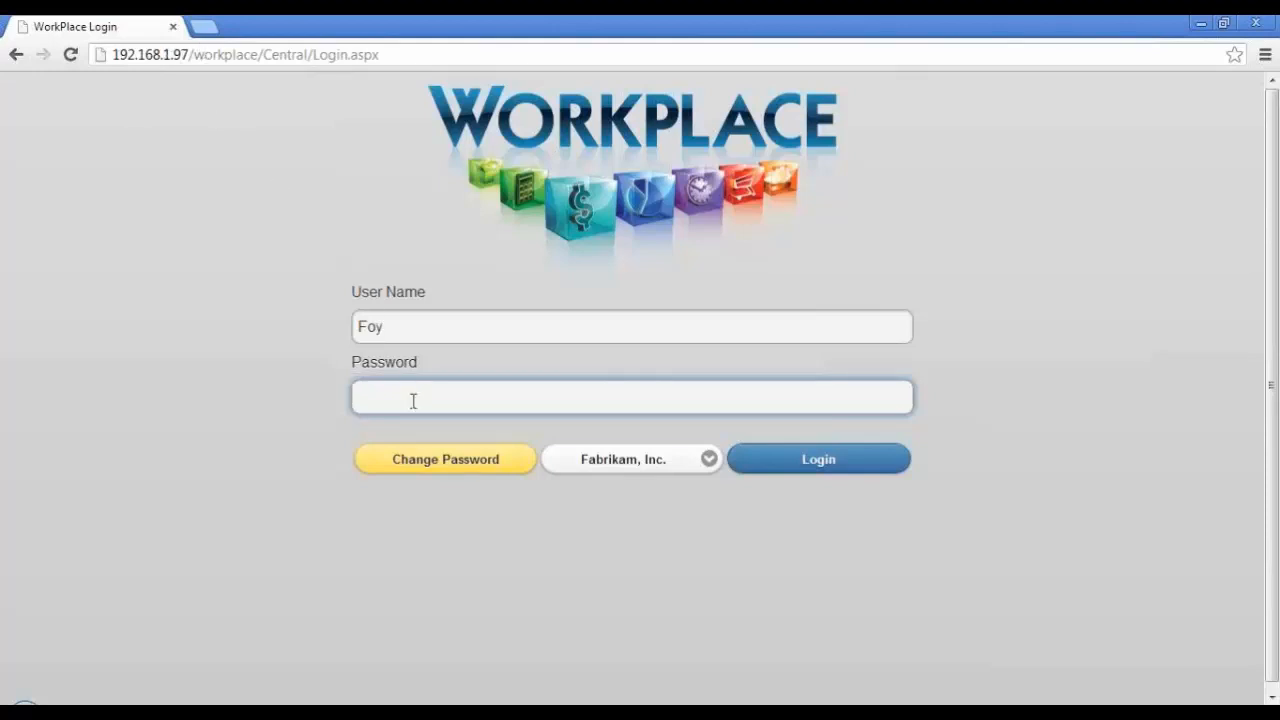
type("***")
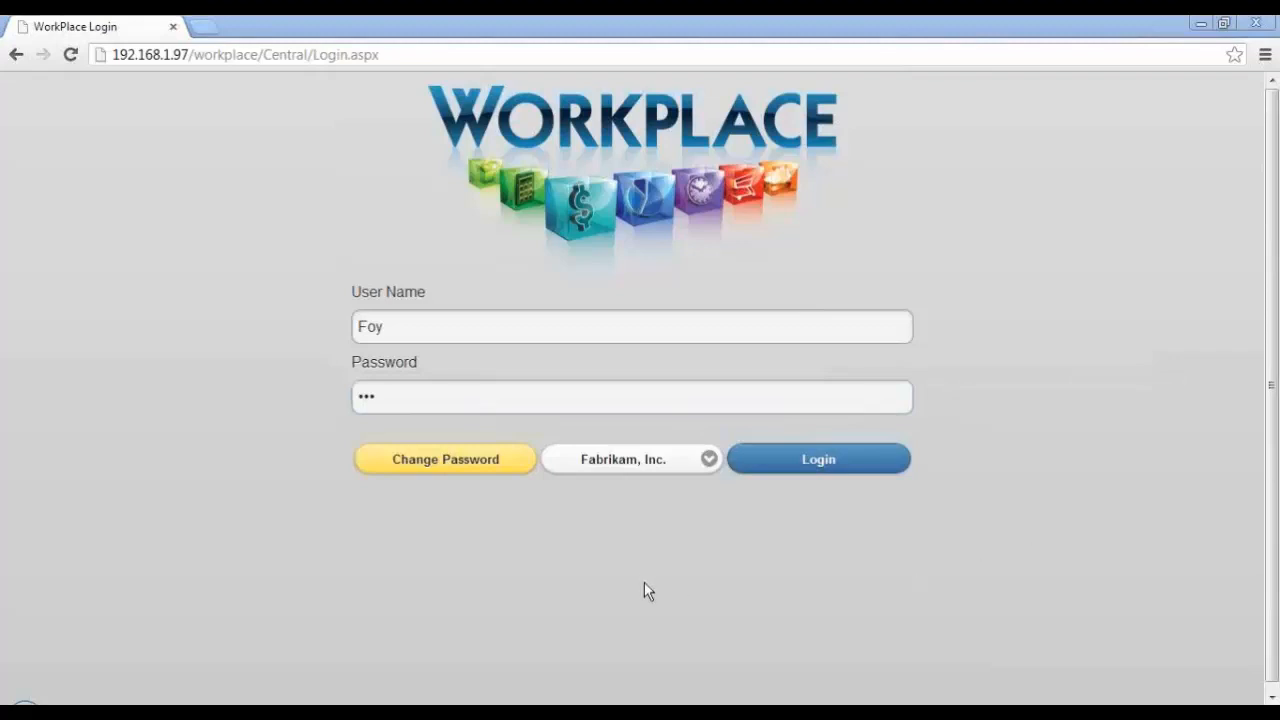
left_click(812, 468)
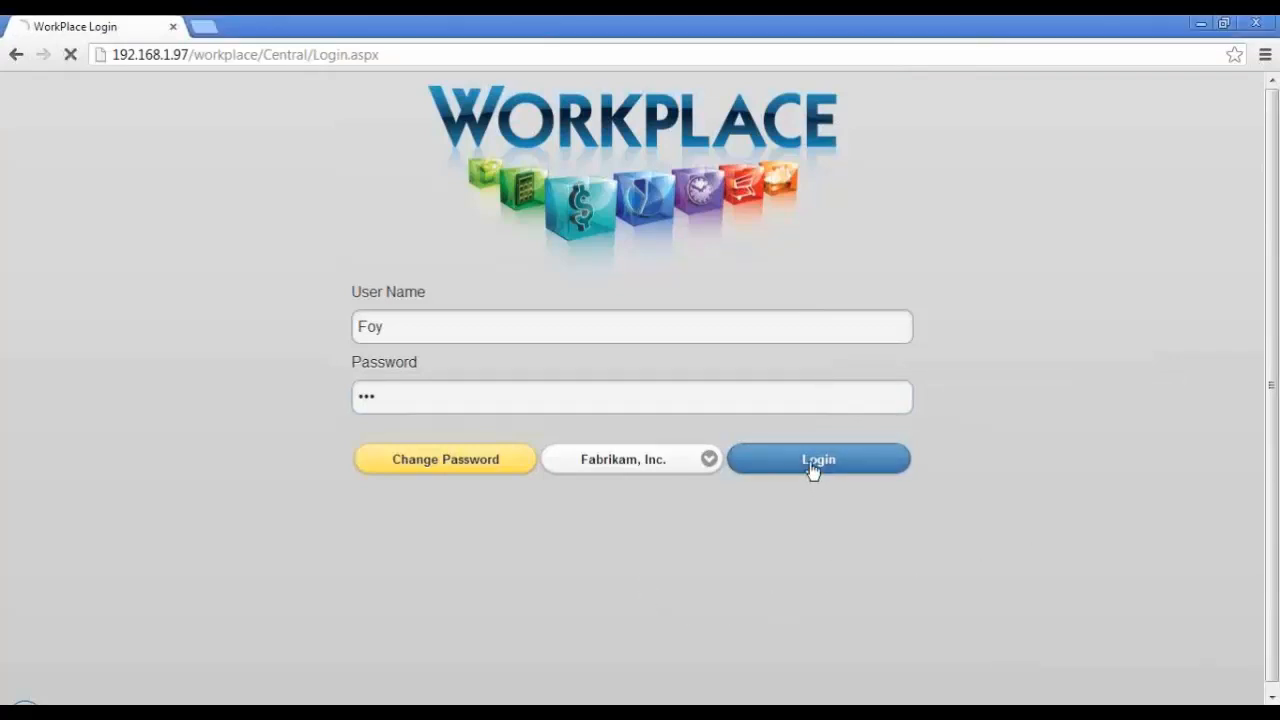
Step: Re-enter the account password and log in to the Fabrikam, Inc. company
double_click(616, 415)
type("•••")
key("BackSpace")
key("BackSpace")
key("BackSpace")
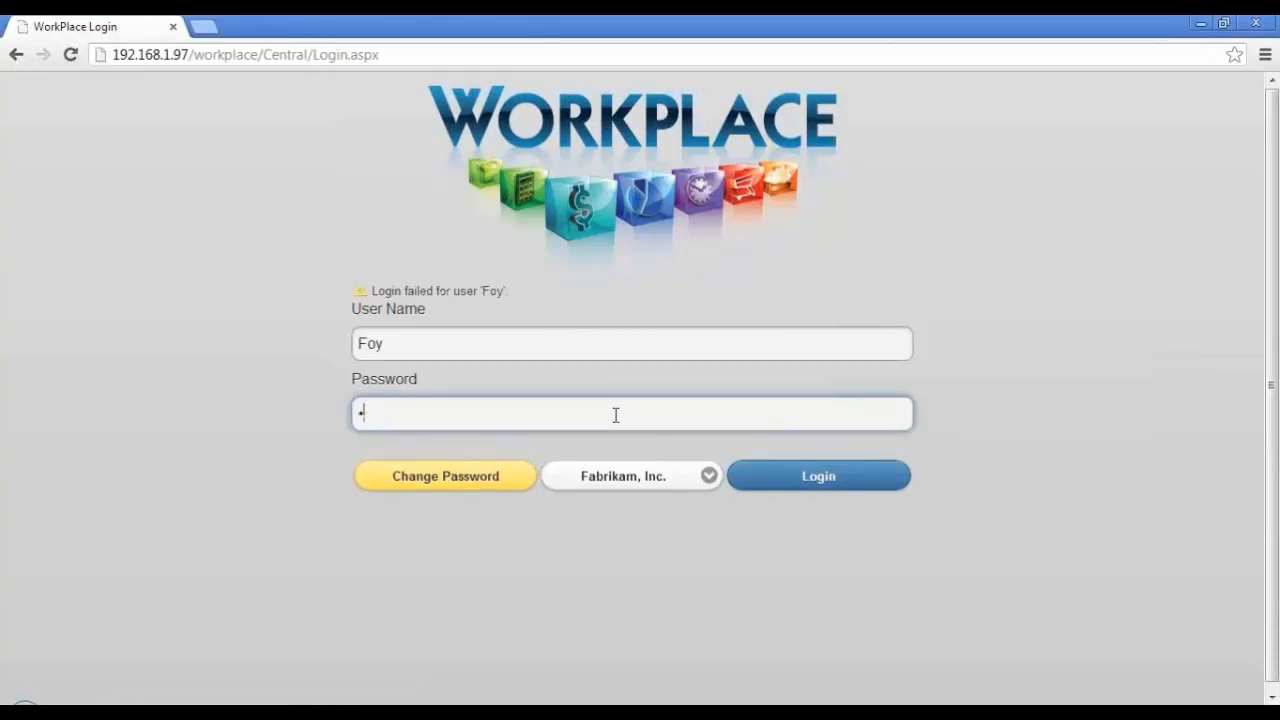
type("•••")
key("Return")
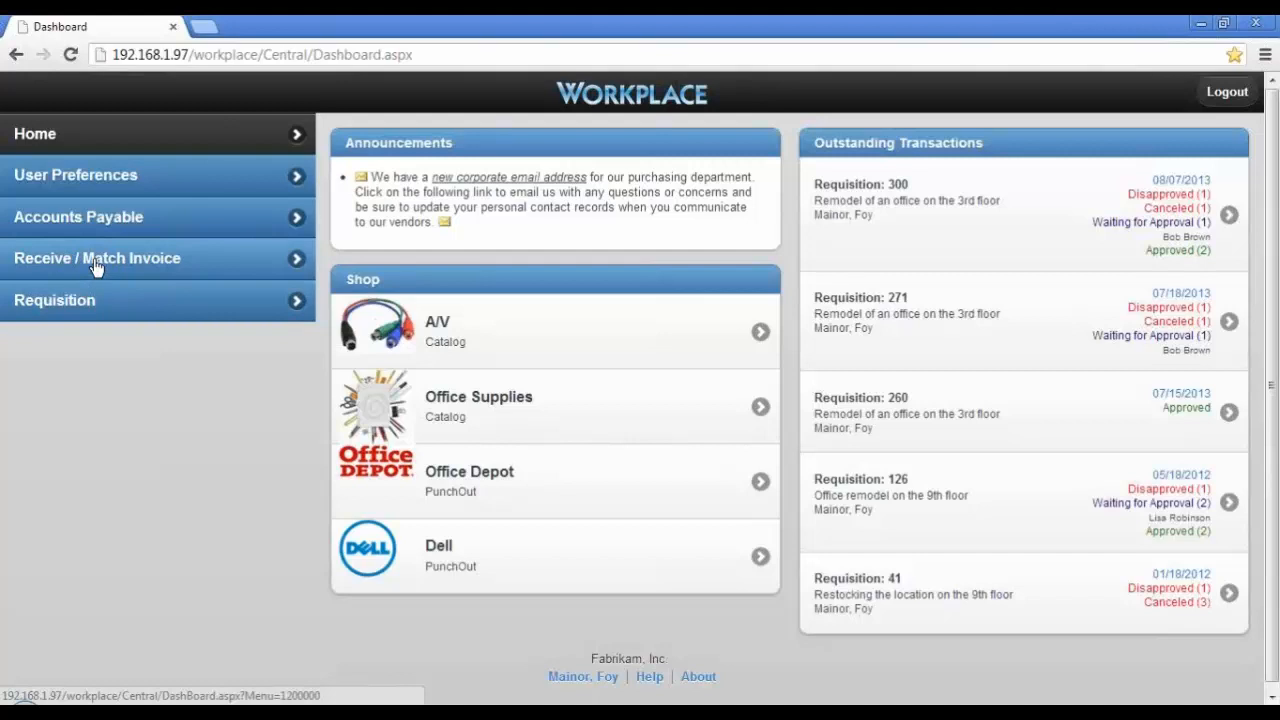
Step: Open a new requisition entry and examine its default Ship To field
left_click(92, 305)
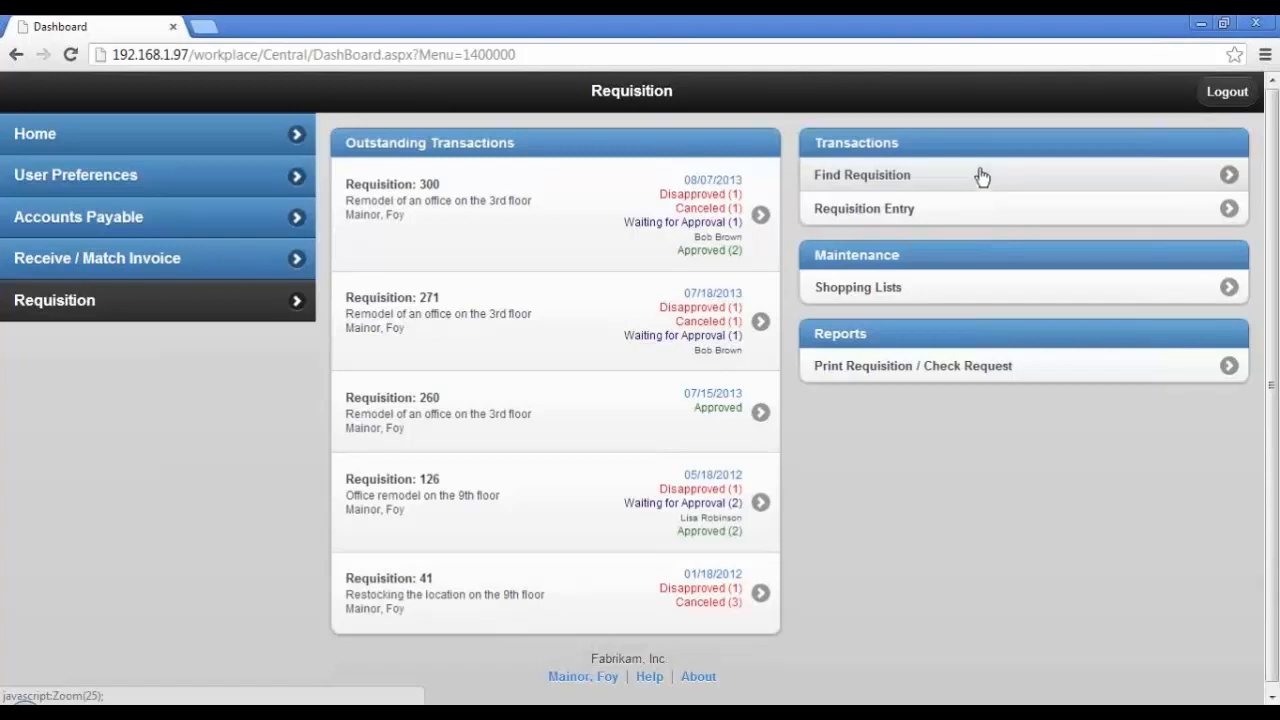
left_click(986, 224)
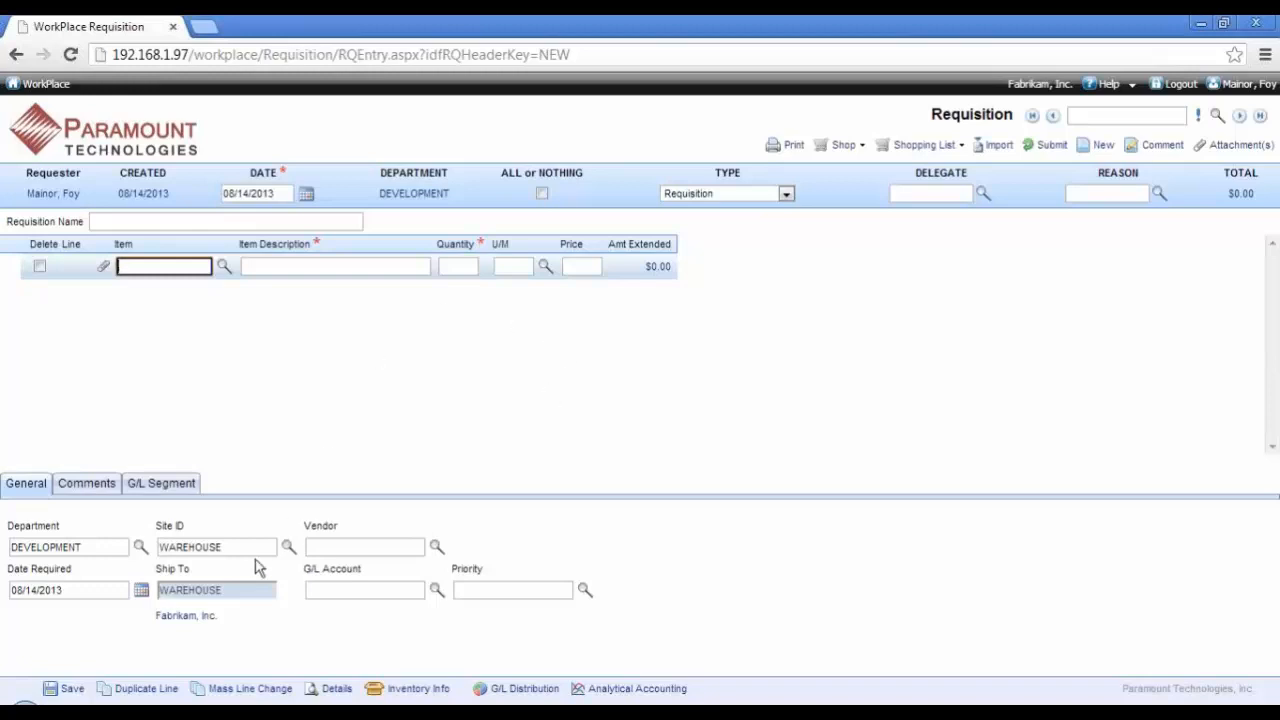
left_click(230, 588)
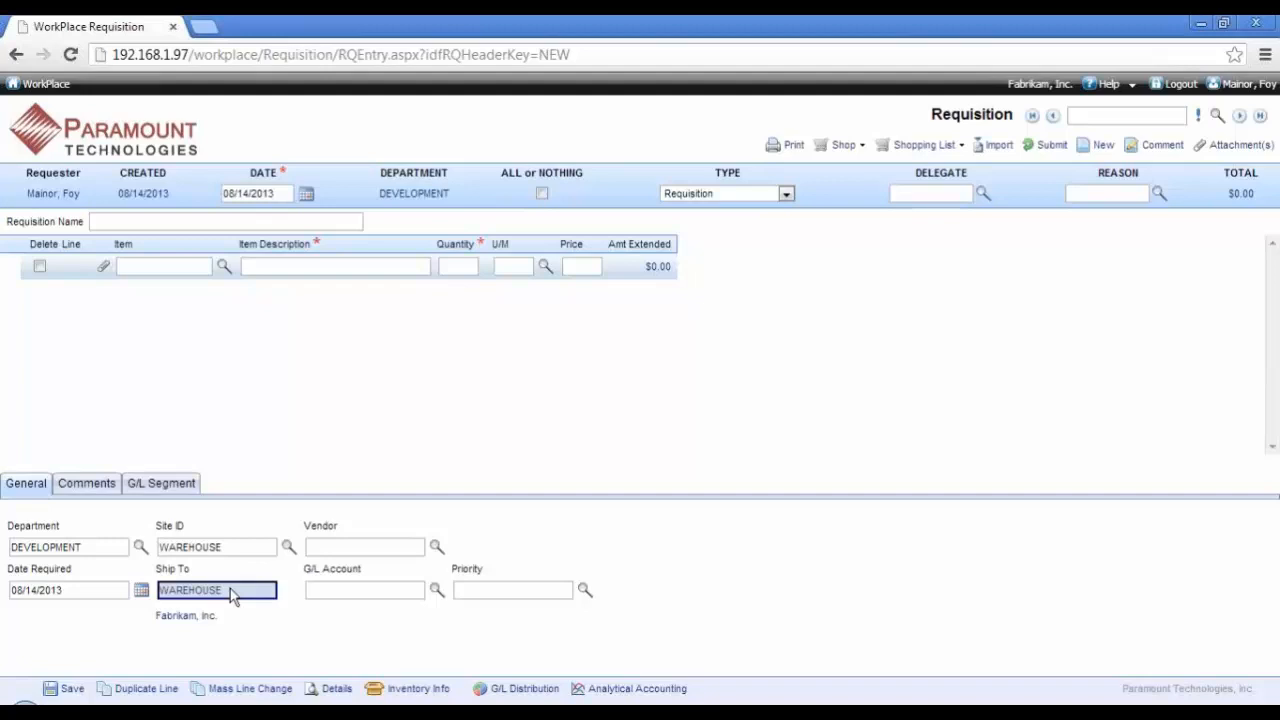
Step: Examine the requisition's line item fields and the available transaction types, keeping Requisition as the type
left_click(343, 268)
left_click(456, 268)
left_click(427, 268)
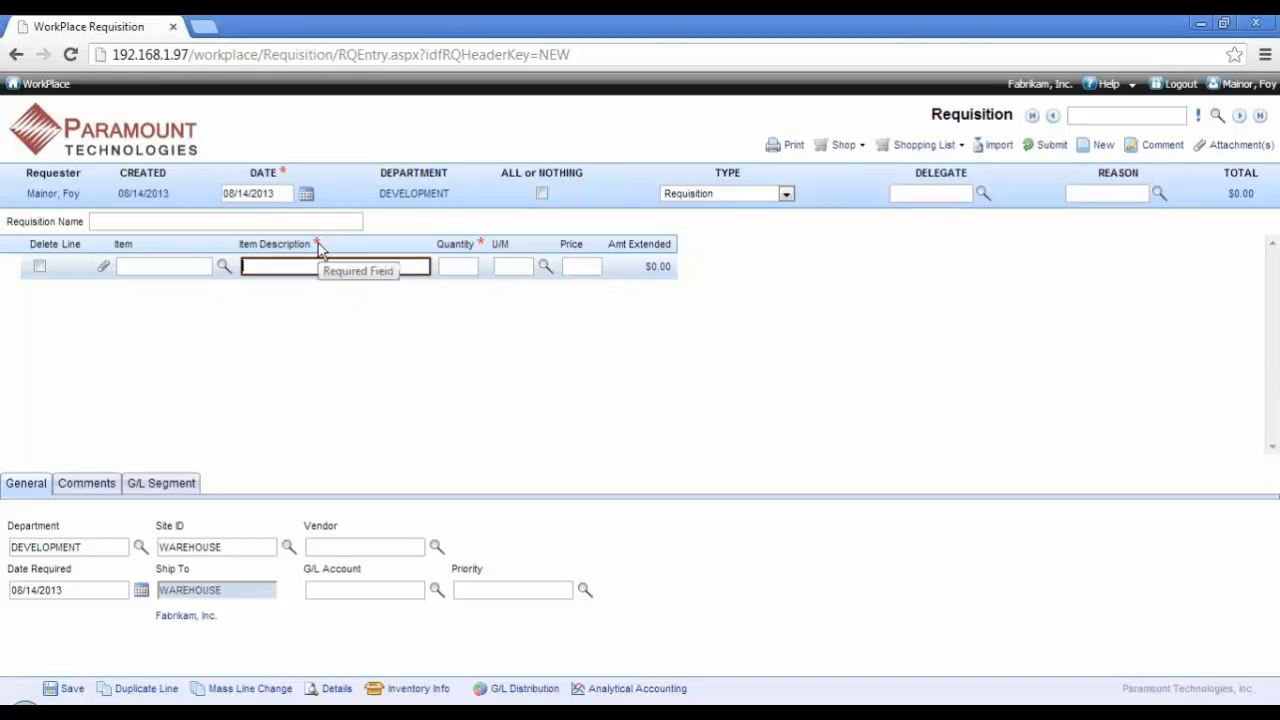
left_click(222, 268)
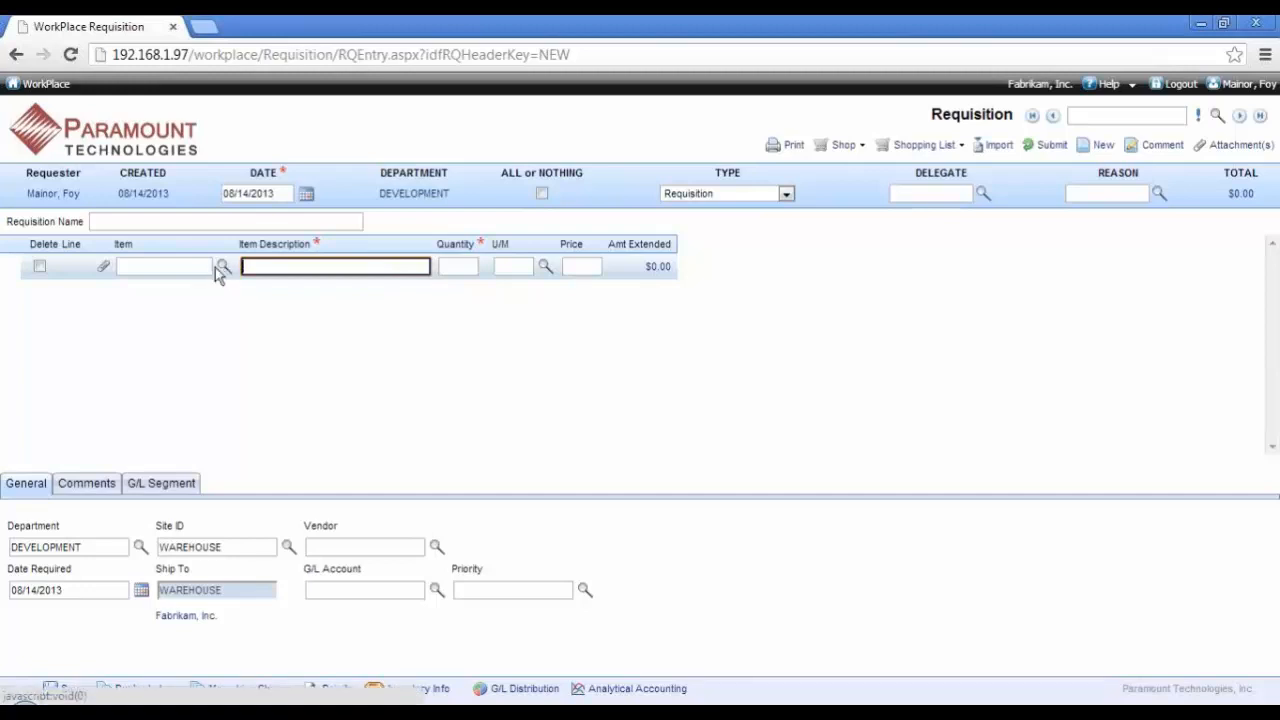
left_click(164, 266)
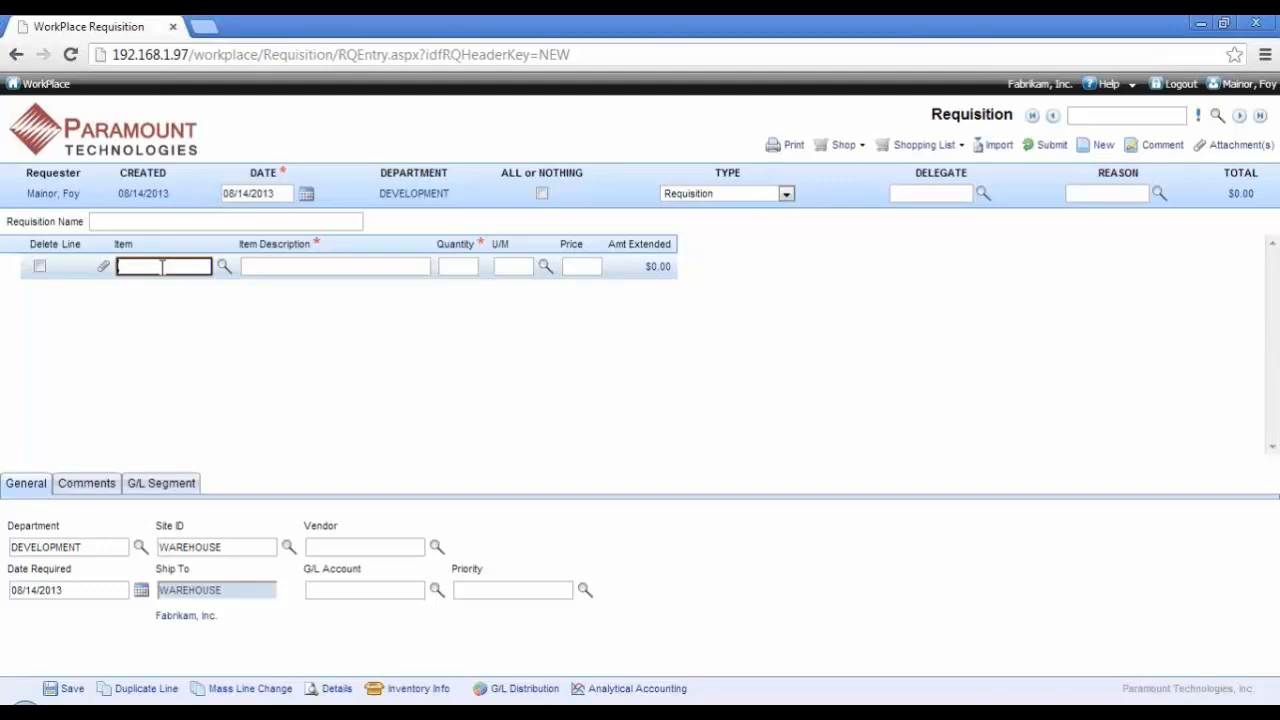
left_click(787, 195)
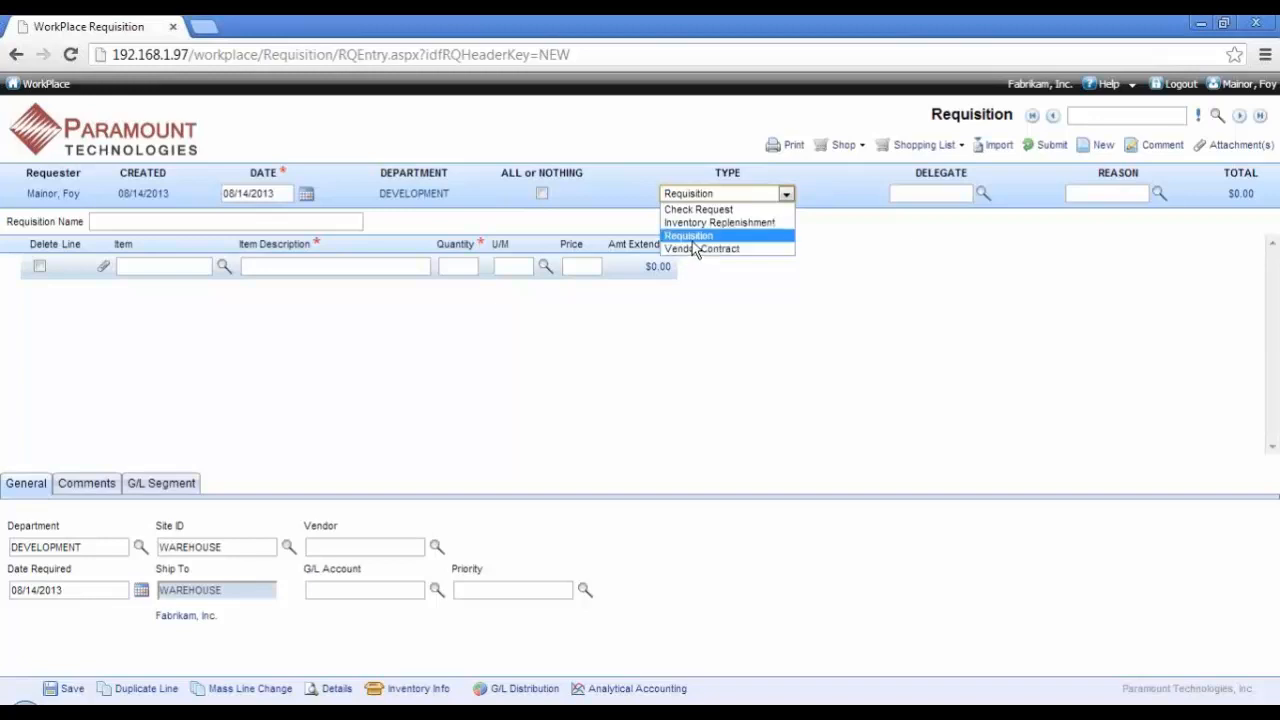
left_click(690, 237)
Step: From the home dashboard's Office Supplies catalog, add one Smead Top-Tab Tuff Pocket Expanding File 10/Pack to the cart
left_click(117, 157)
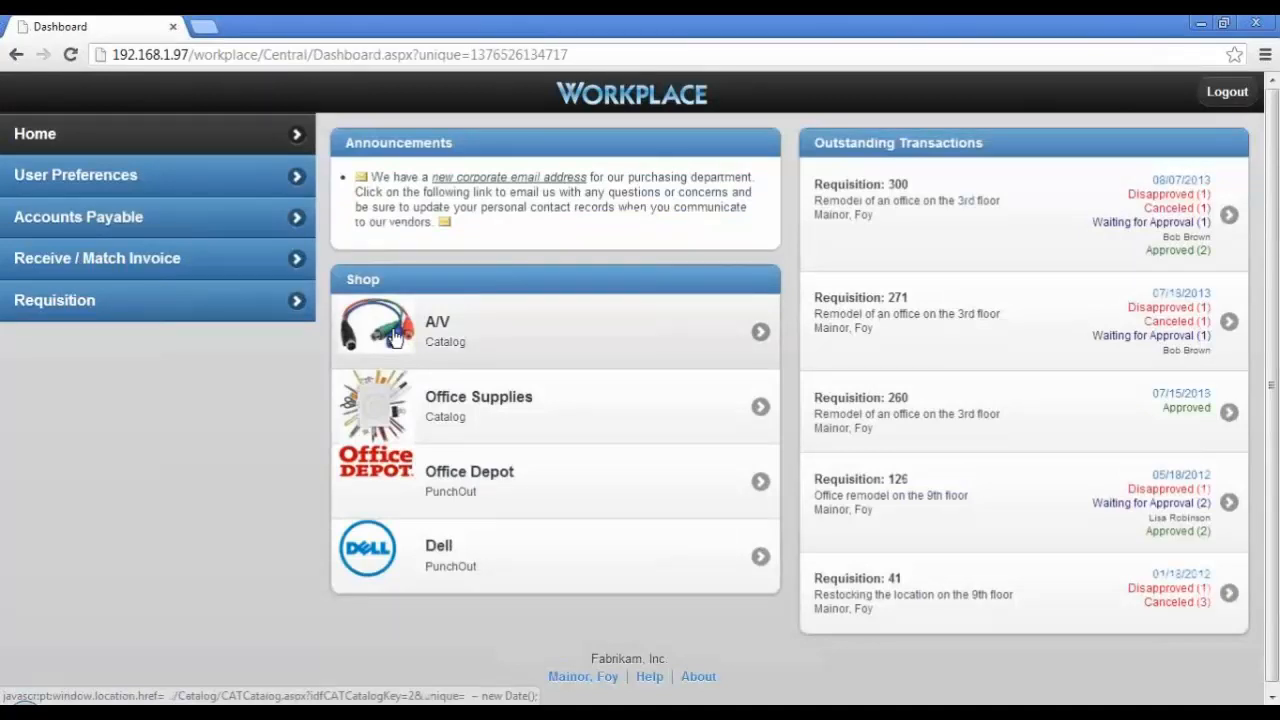
left_click(395, 415)
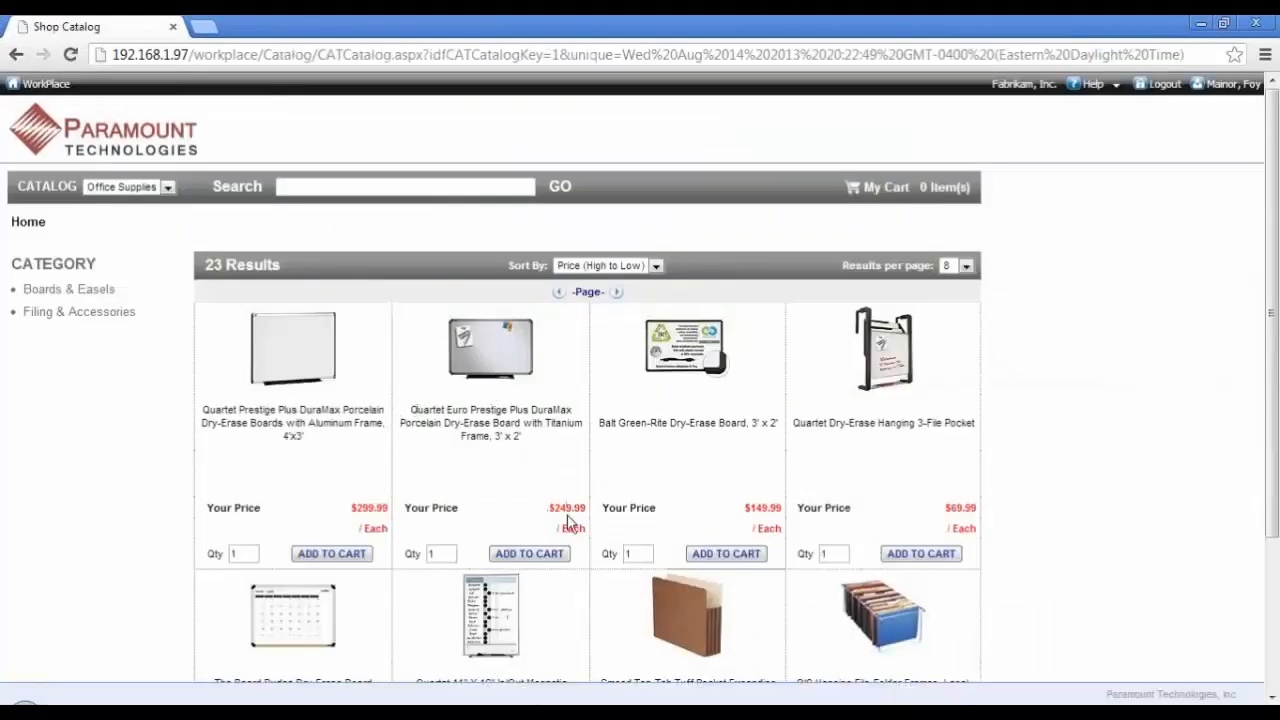
scroll(568, 522, "down", 1)
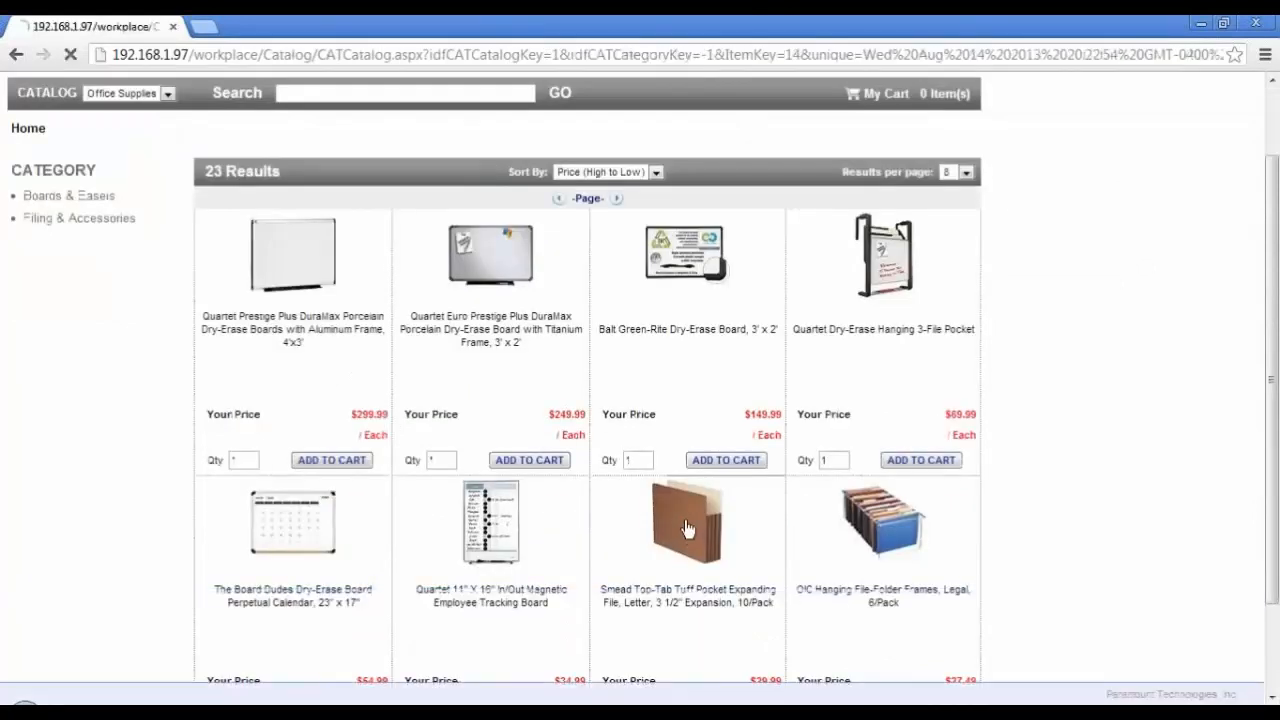
left_click(686, 528)
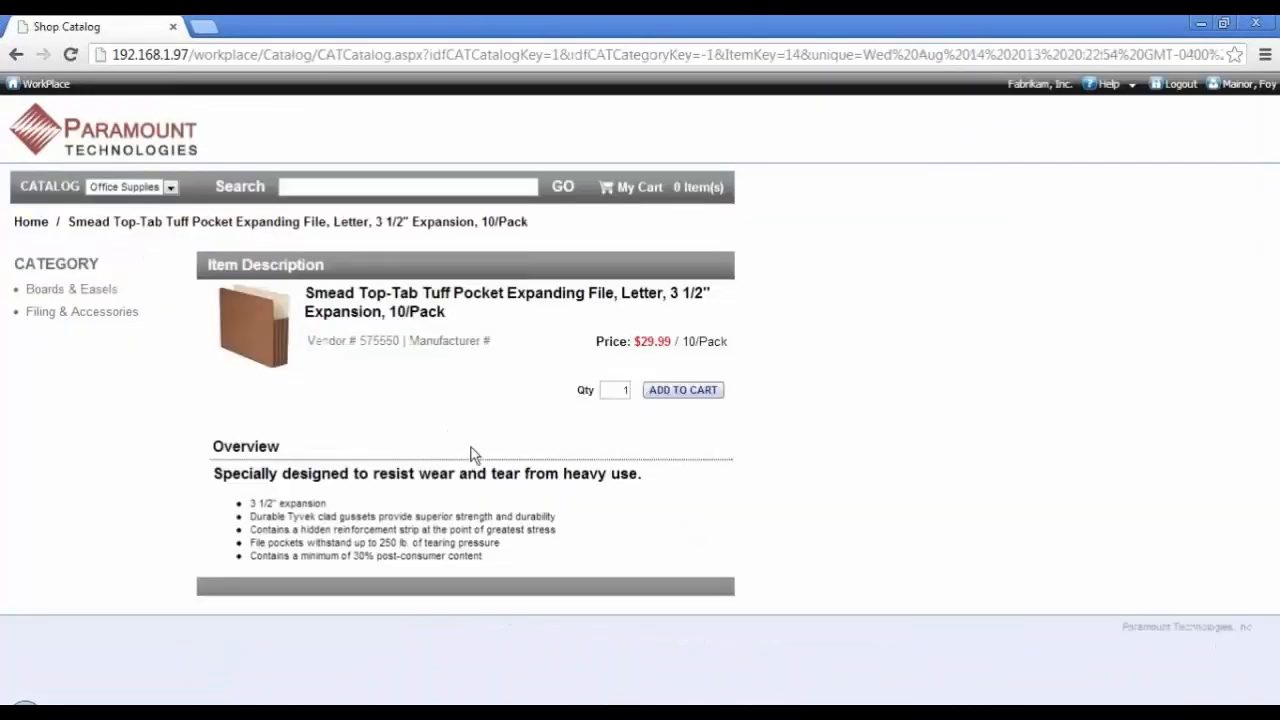
left_click(690, 396)
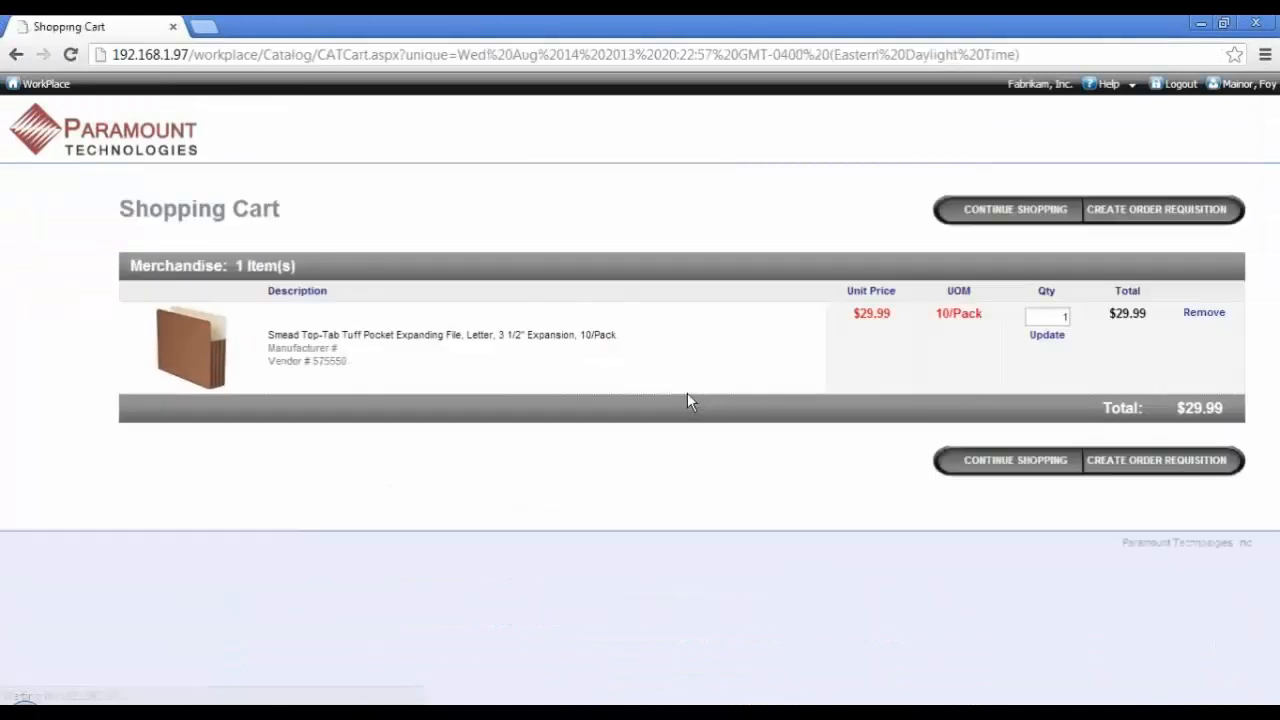
Step: Continue shopping in all catalogs and add one Samsung 46" Class LED-LCD HDTV to the cart
left_click(995, 214)
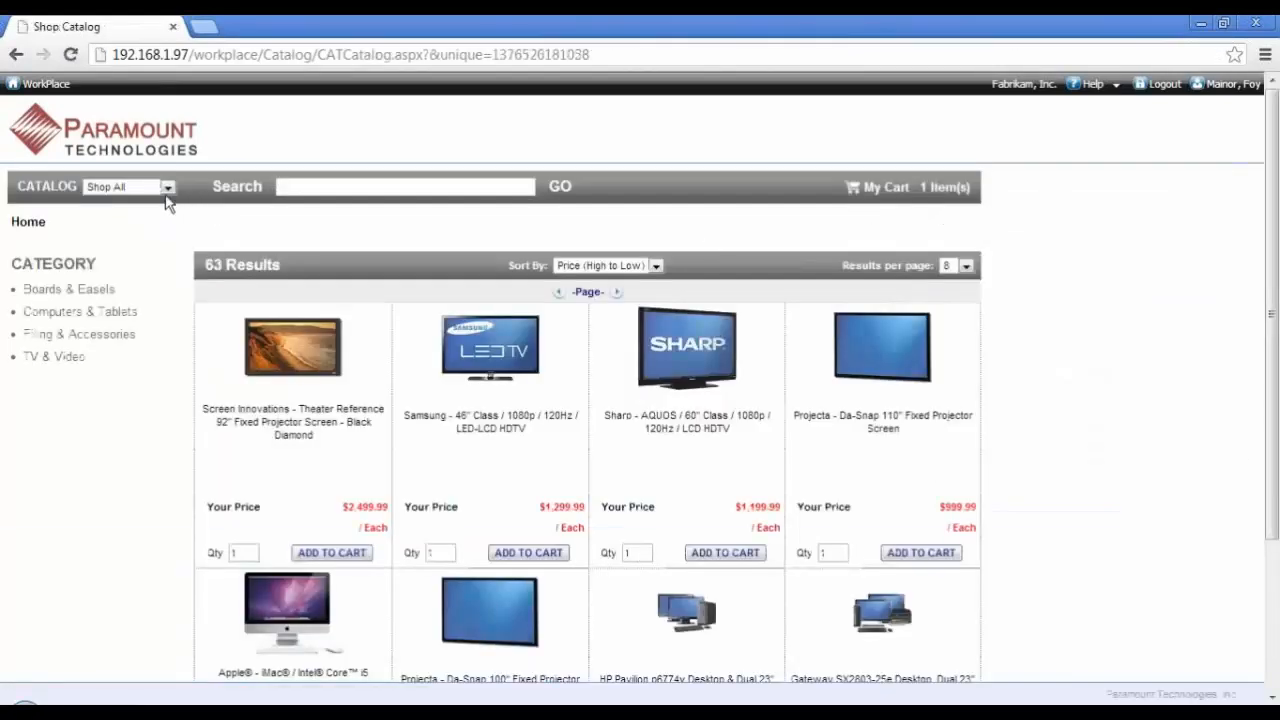
left_click(167, 193)
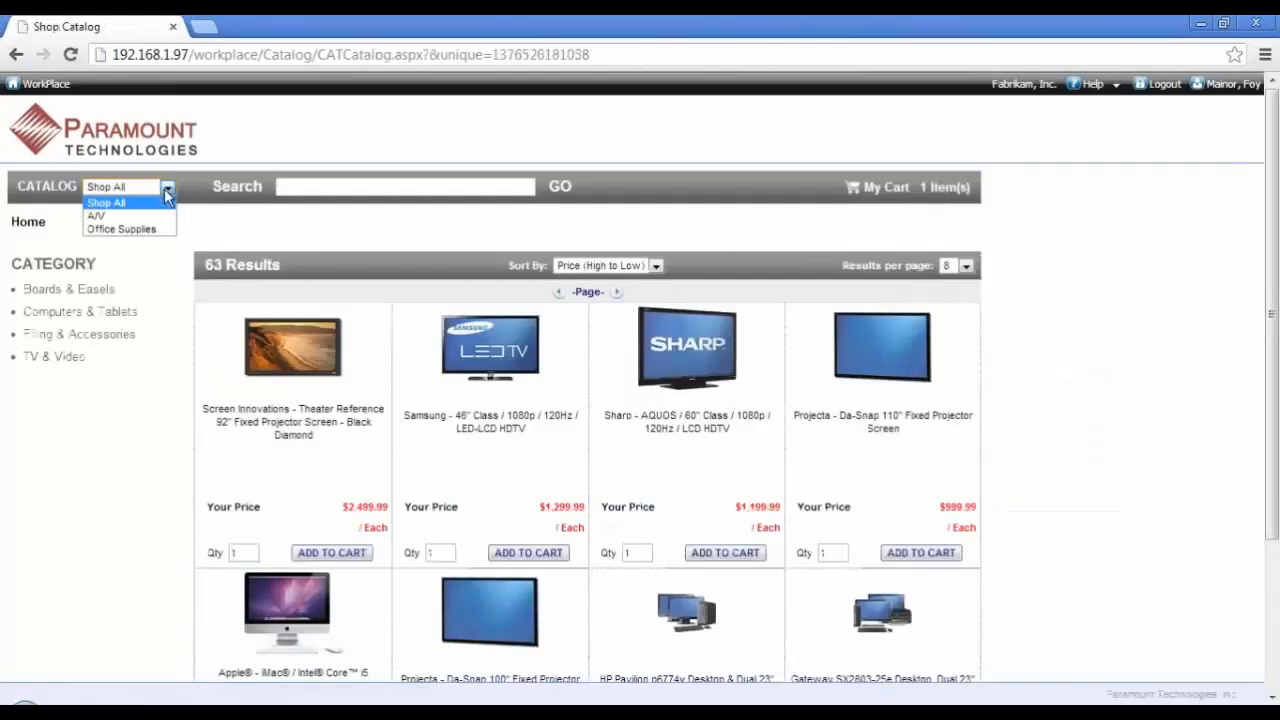
left_click(167, 193)
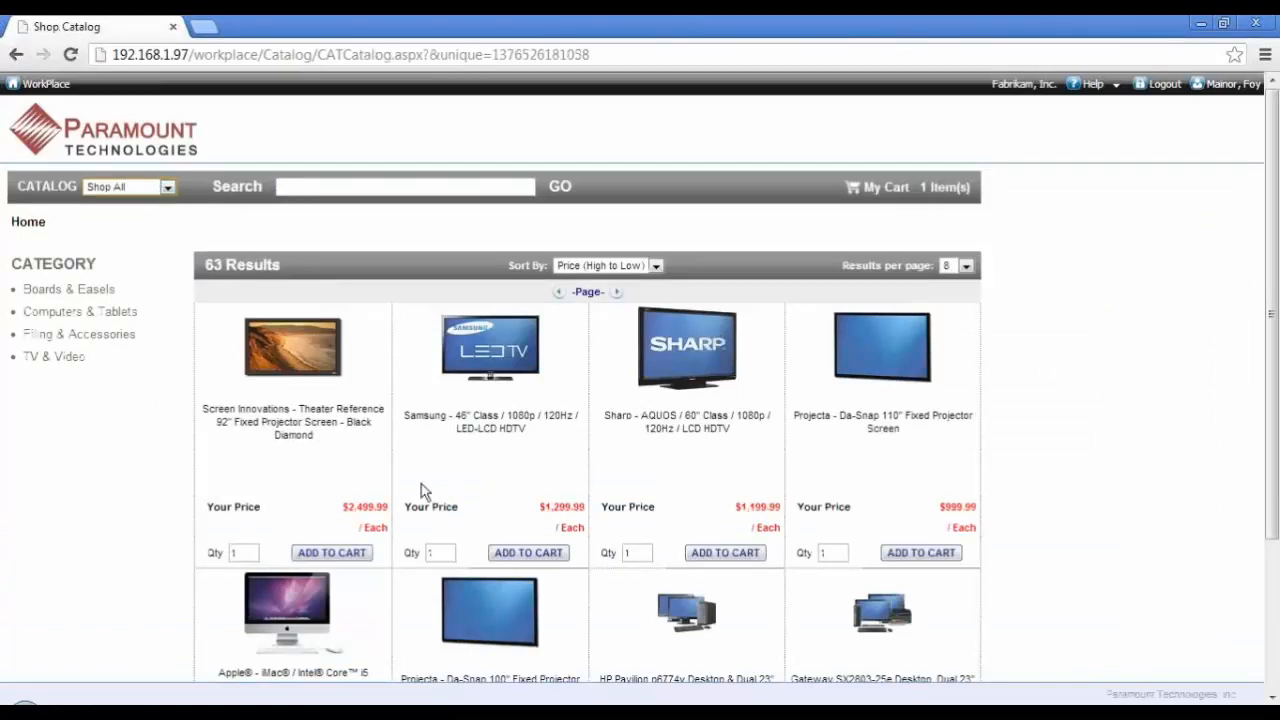
left_click(521, 555)
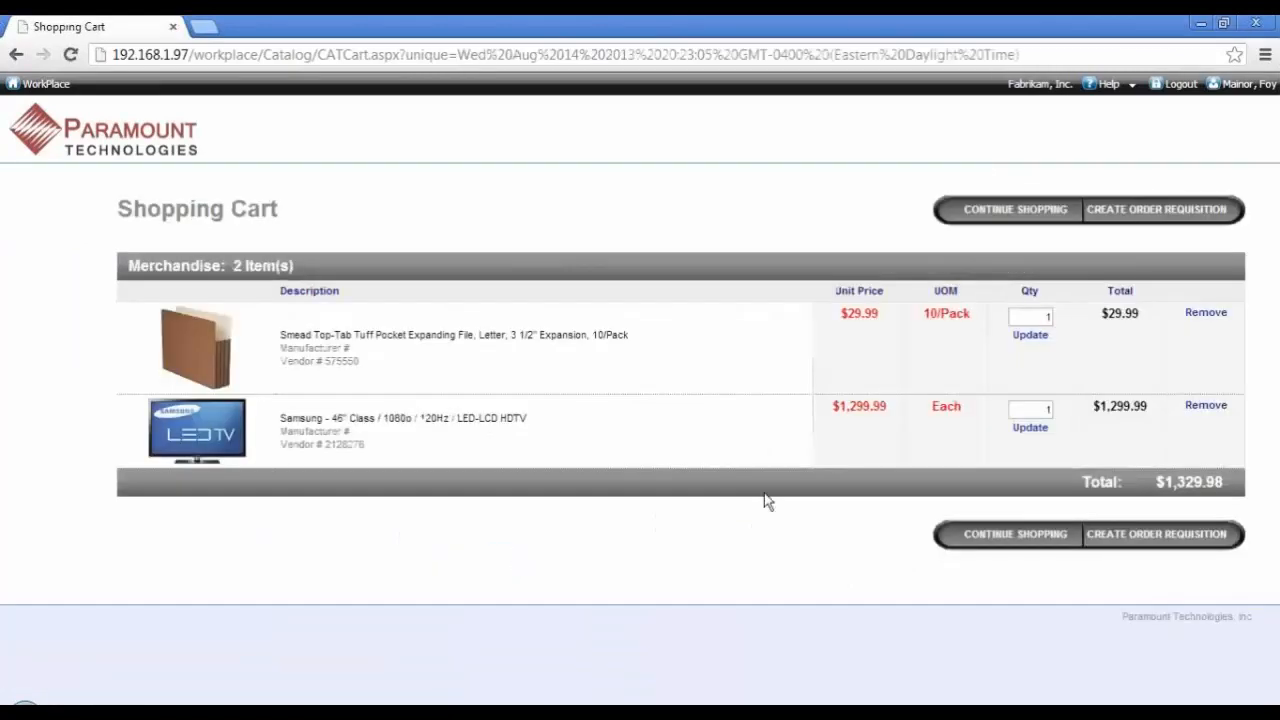
Step: Create an order requisition from the shopping cart and save it
left_click(1157, 212)
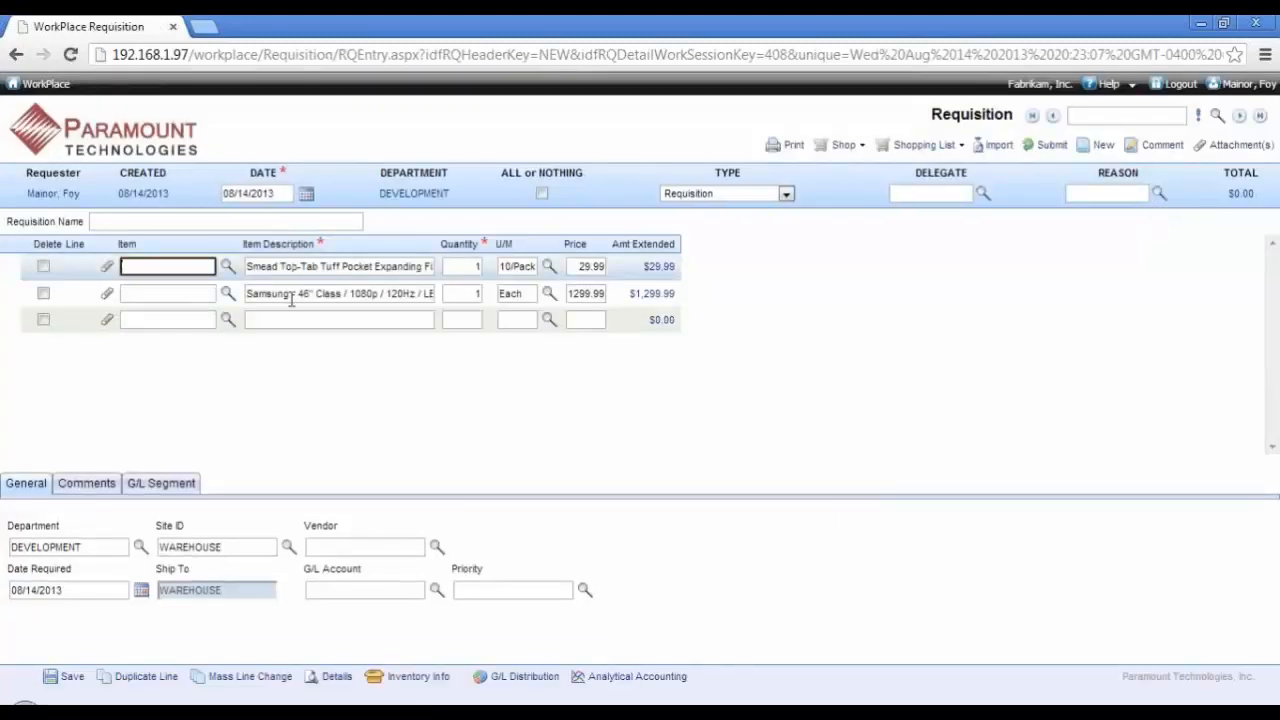
left_click(68, 680)
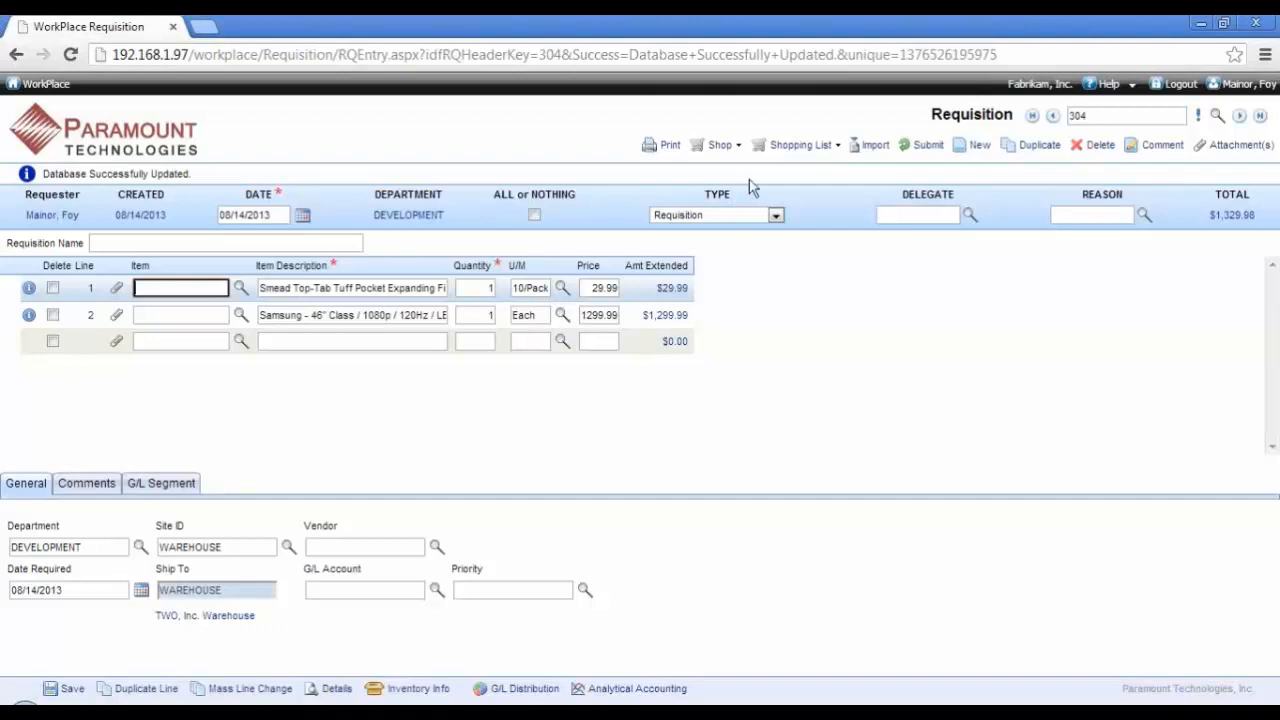
Step: Shop at Office Depot from the requisition, search for item 181594, and add a quantity of 5 to the cart
left_click(718, 145)
left_click(710, 170)
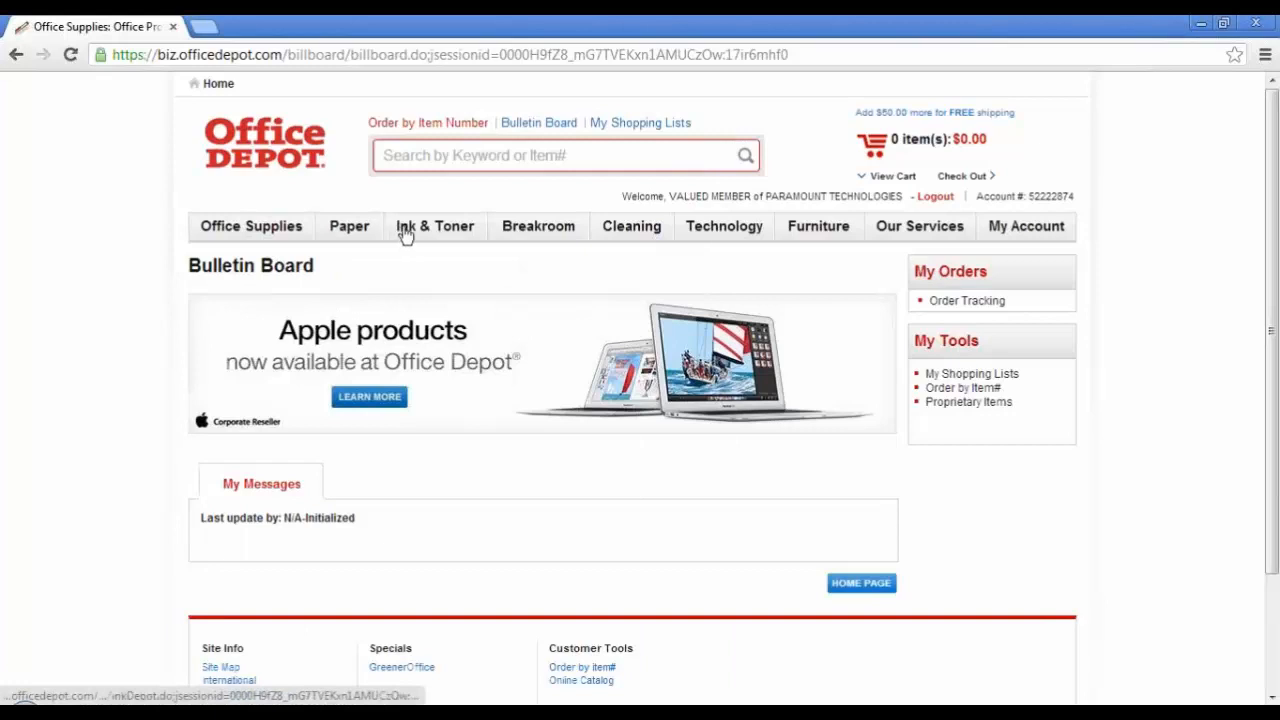
left_click(440, 170)
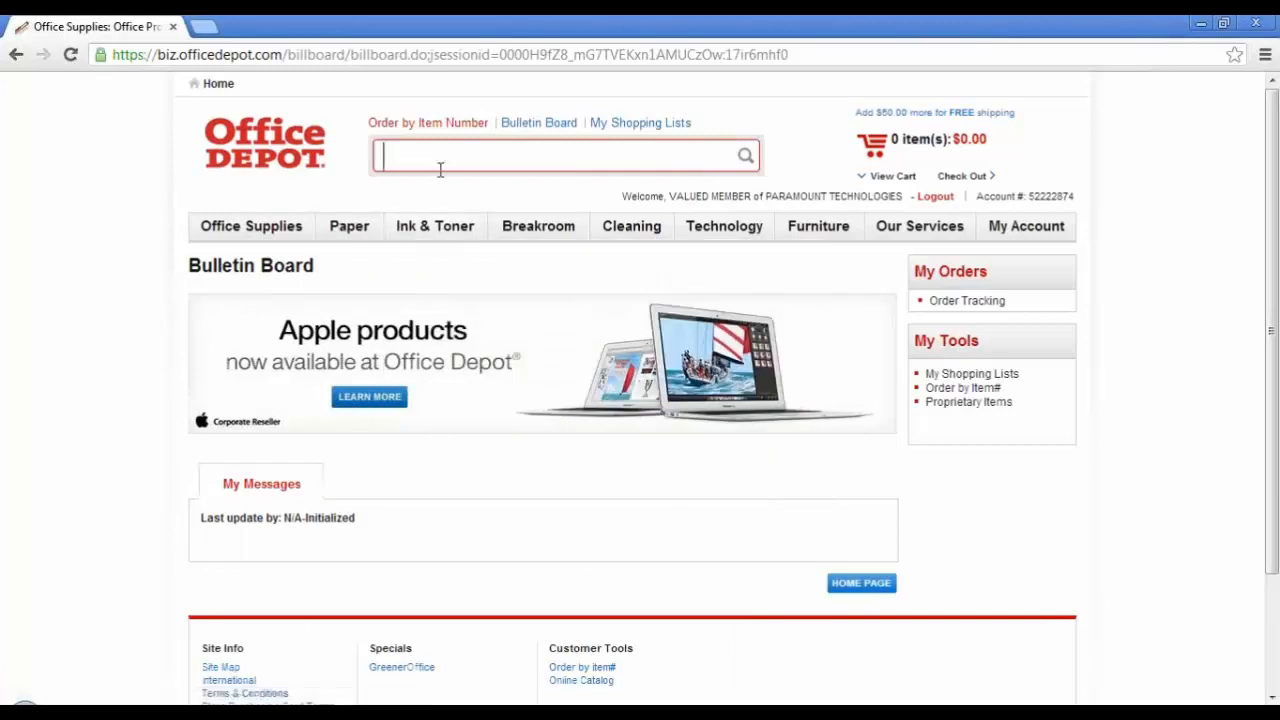
type("181594")
key("Return")
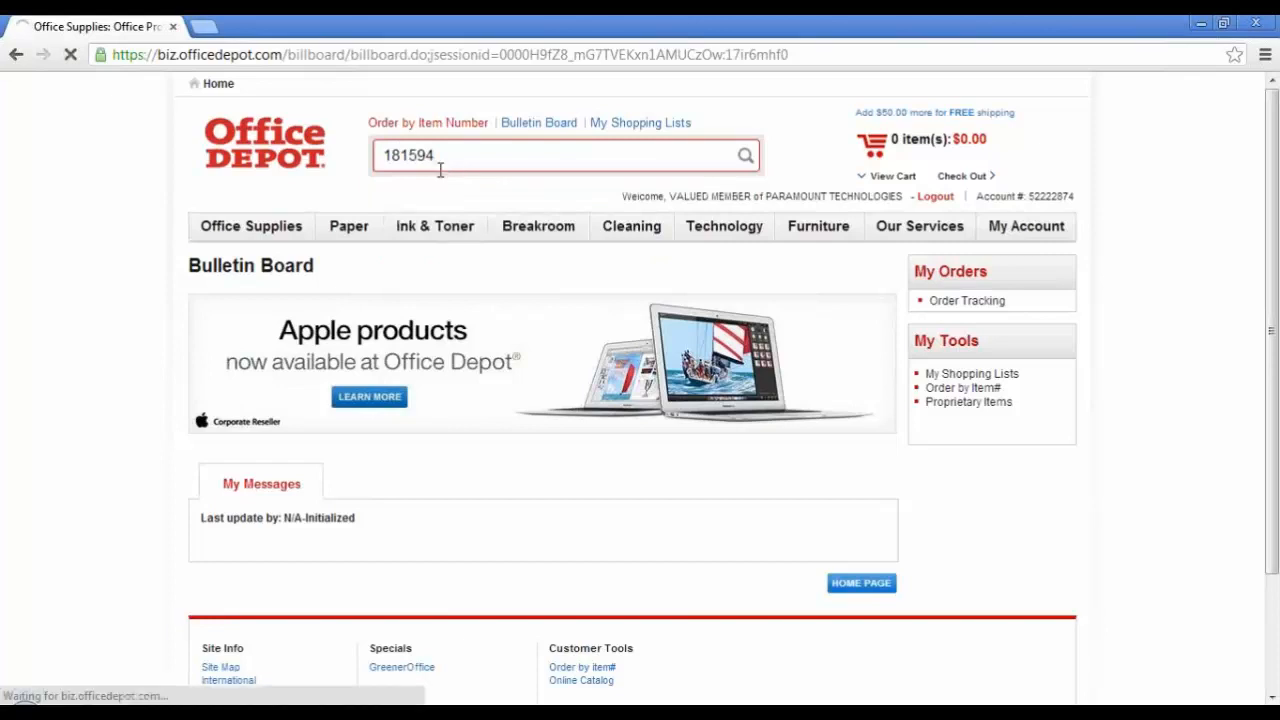
left_click(572, 588)
type("5")
left_click(716, 597)
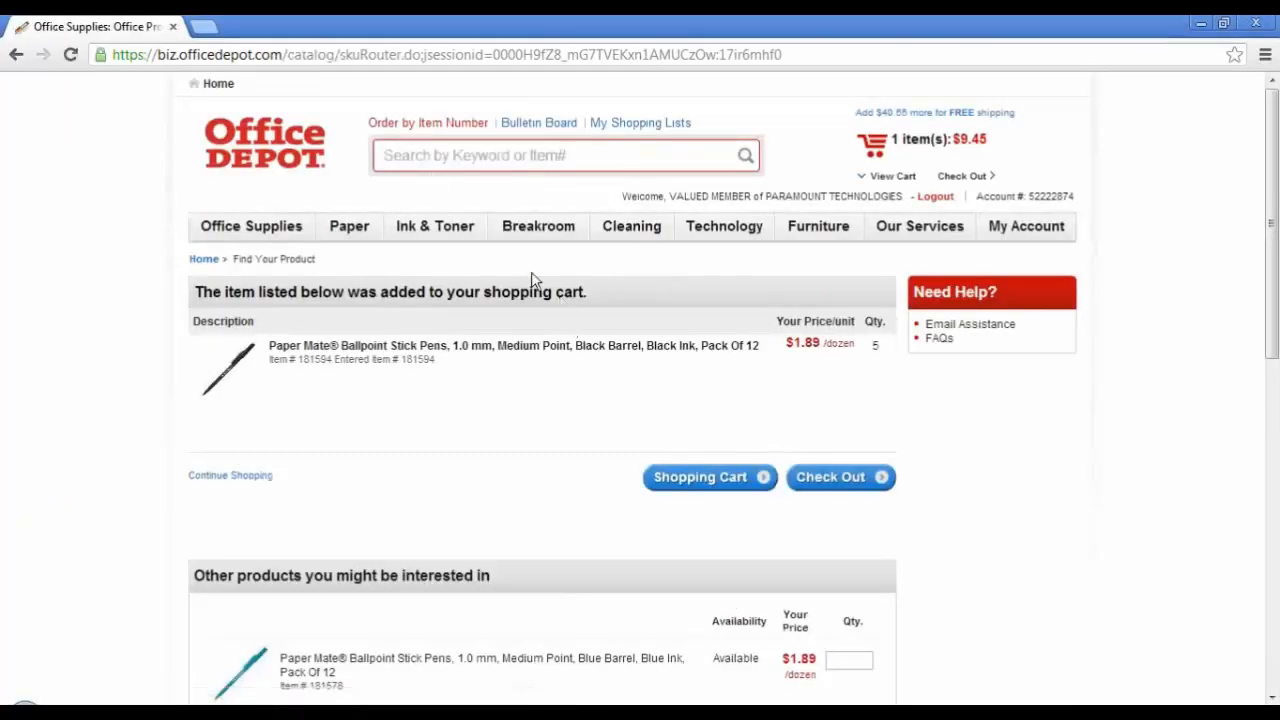
Step: Check out the Office Depot cart to bring the ballpoint pens into the requisition, and save the requisition
left_click(823, 477)
left_click(236, 287)
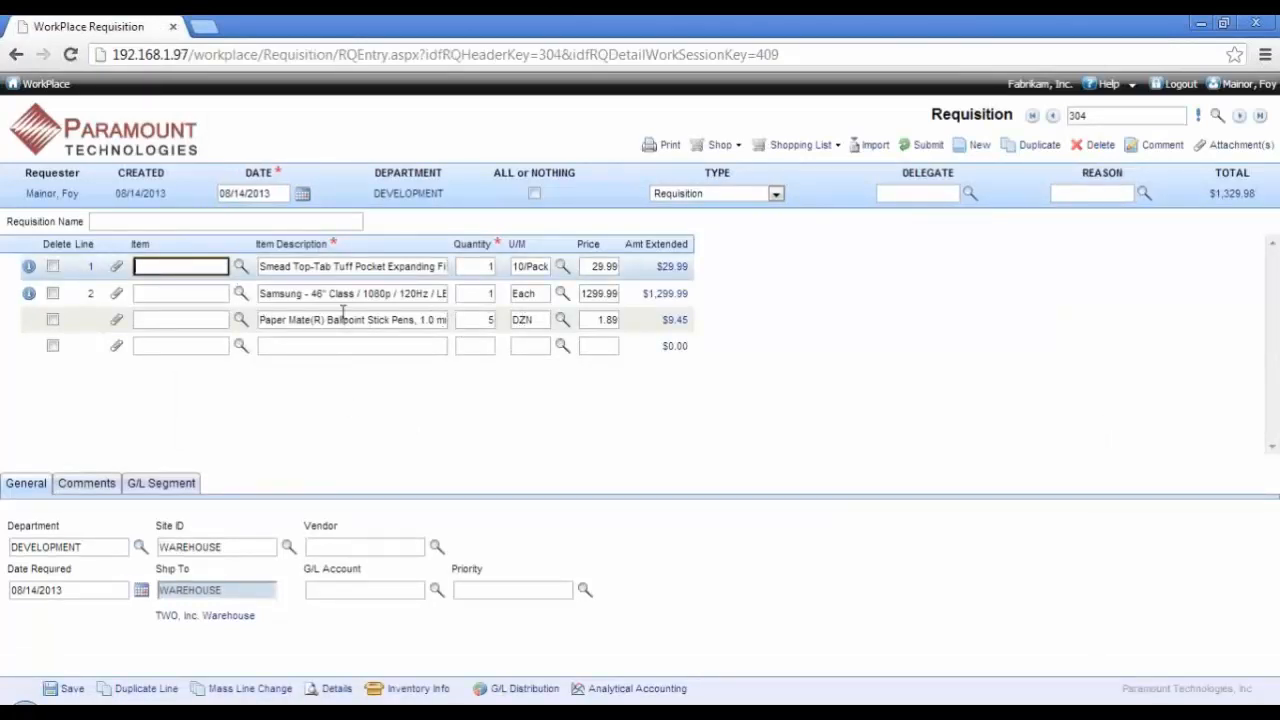
left_click(340, 318)
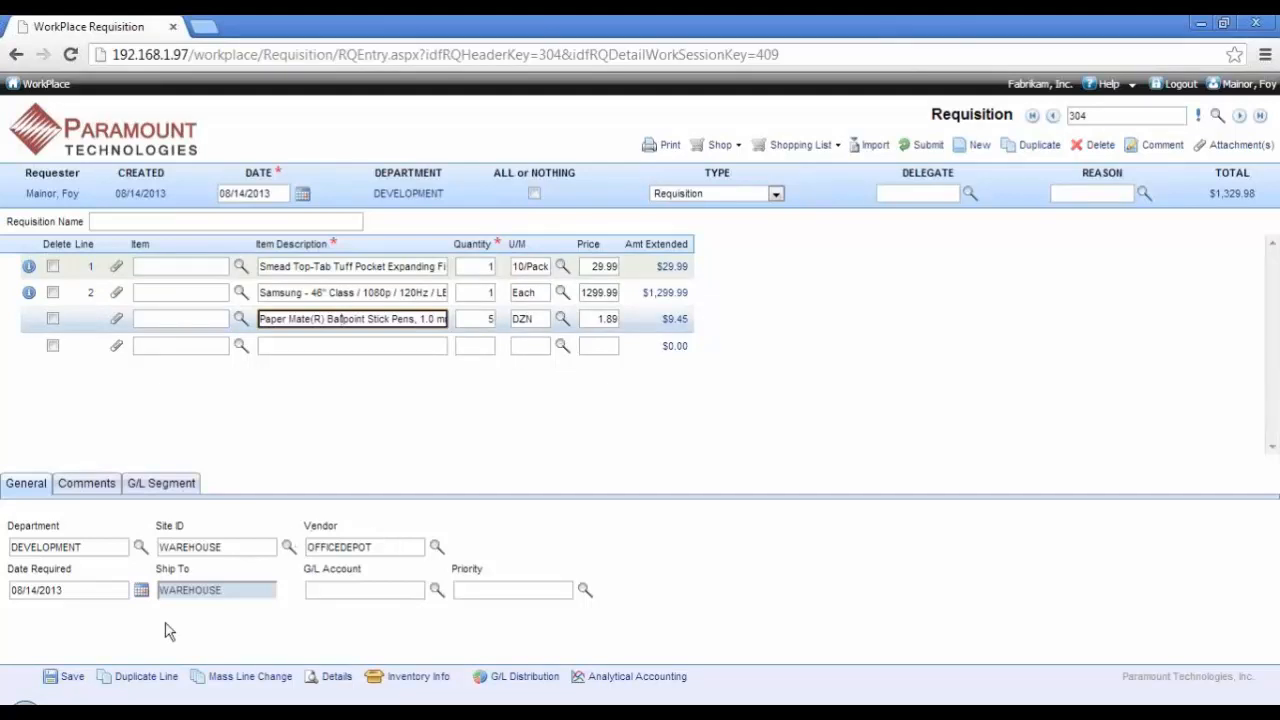
left_click(62, 679)
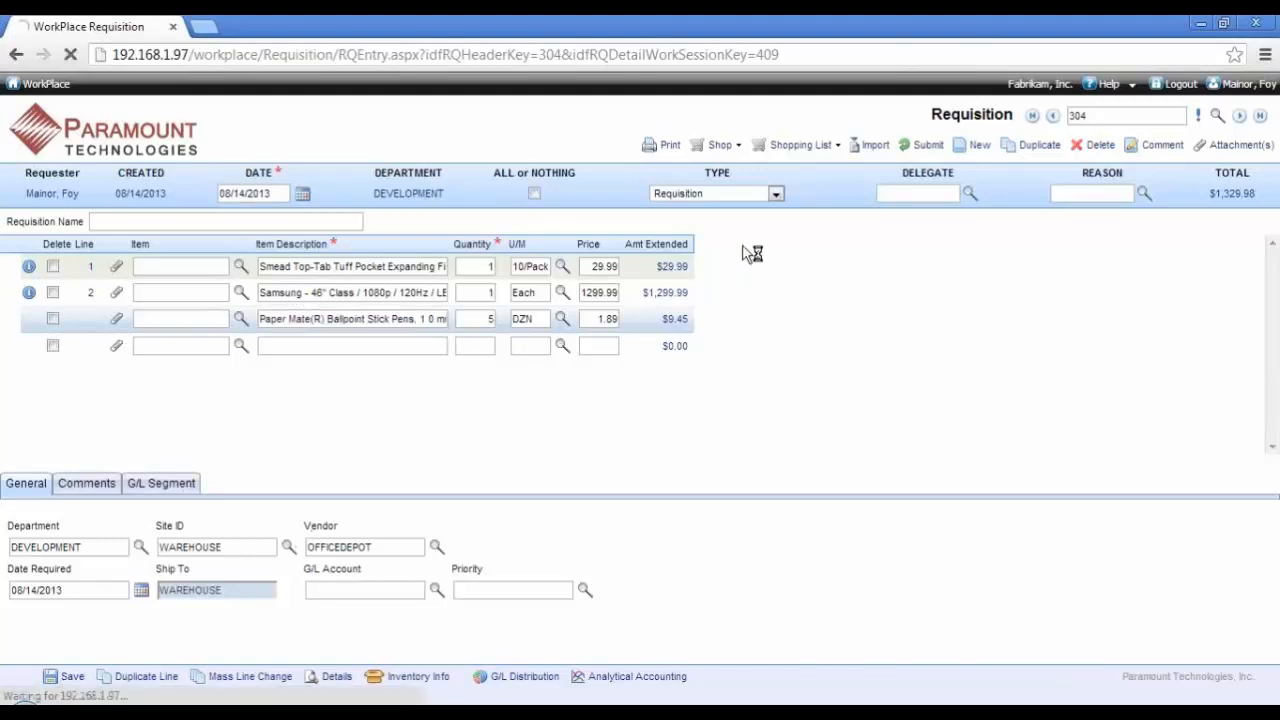
Step: Open the Computer shopping list and set quantities of 2 for 1 Ghz Processor, 1 for Keyboard and 1 for Laserjet Printer
left_click(797, 147)
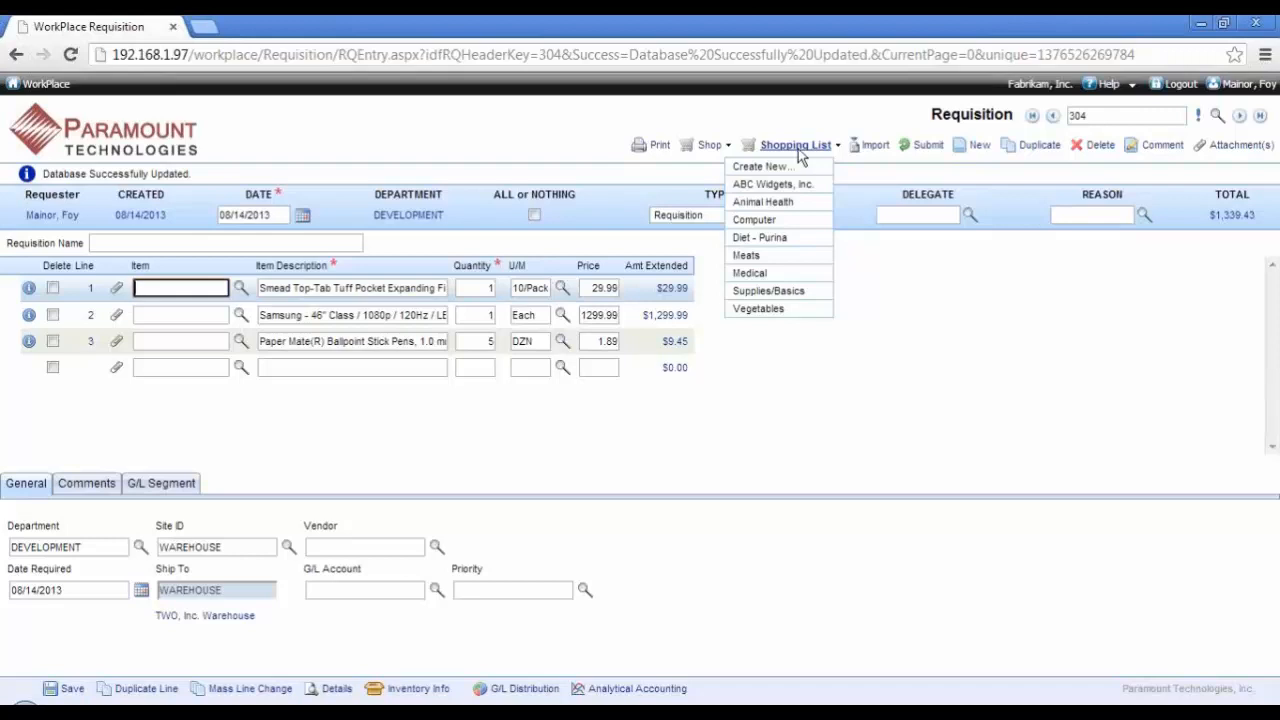
left_click(766, 222)
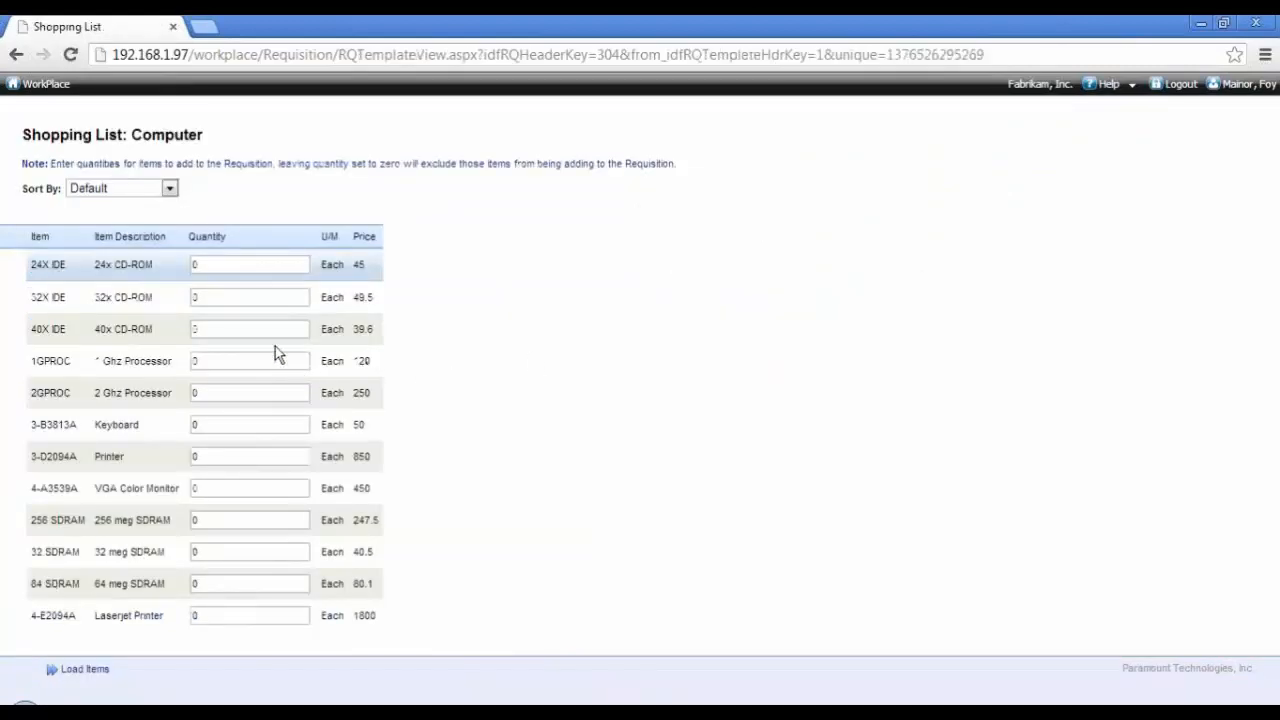
left_click(241, 360)
type("2")
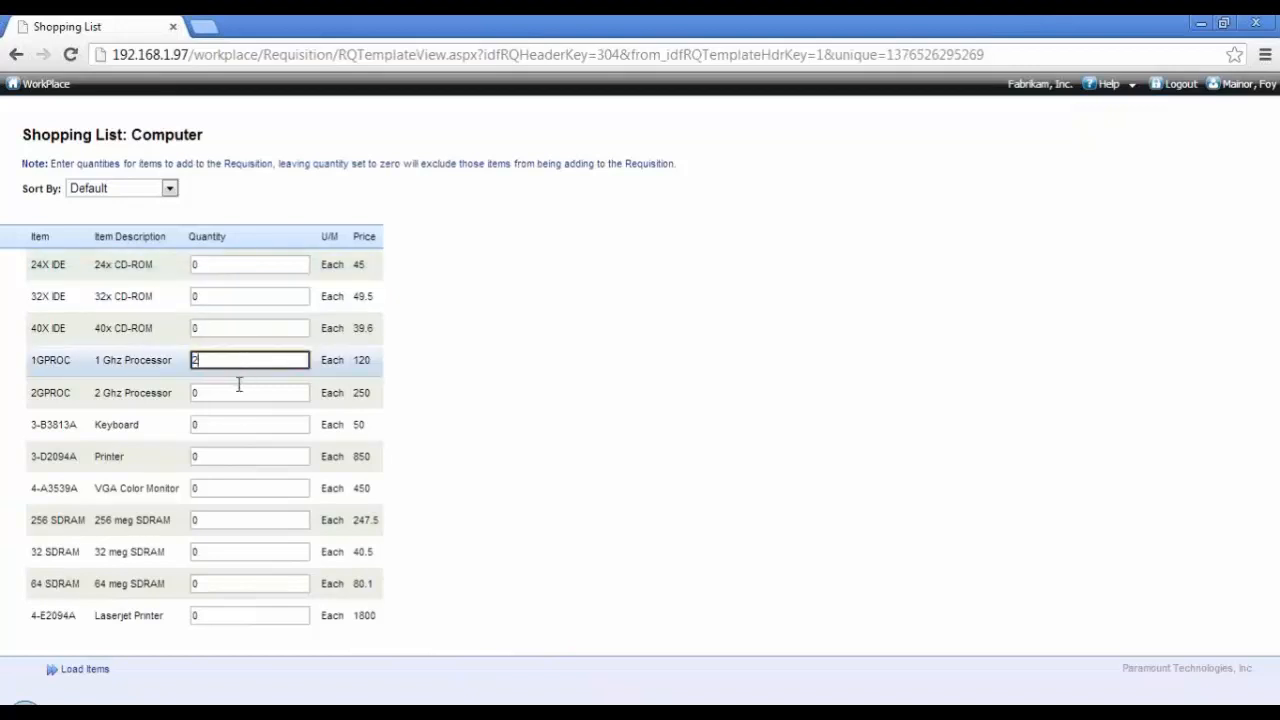
left_click(229, 425)
type("1")
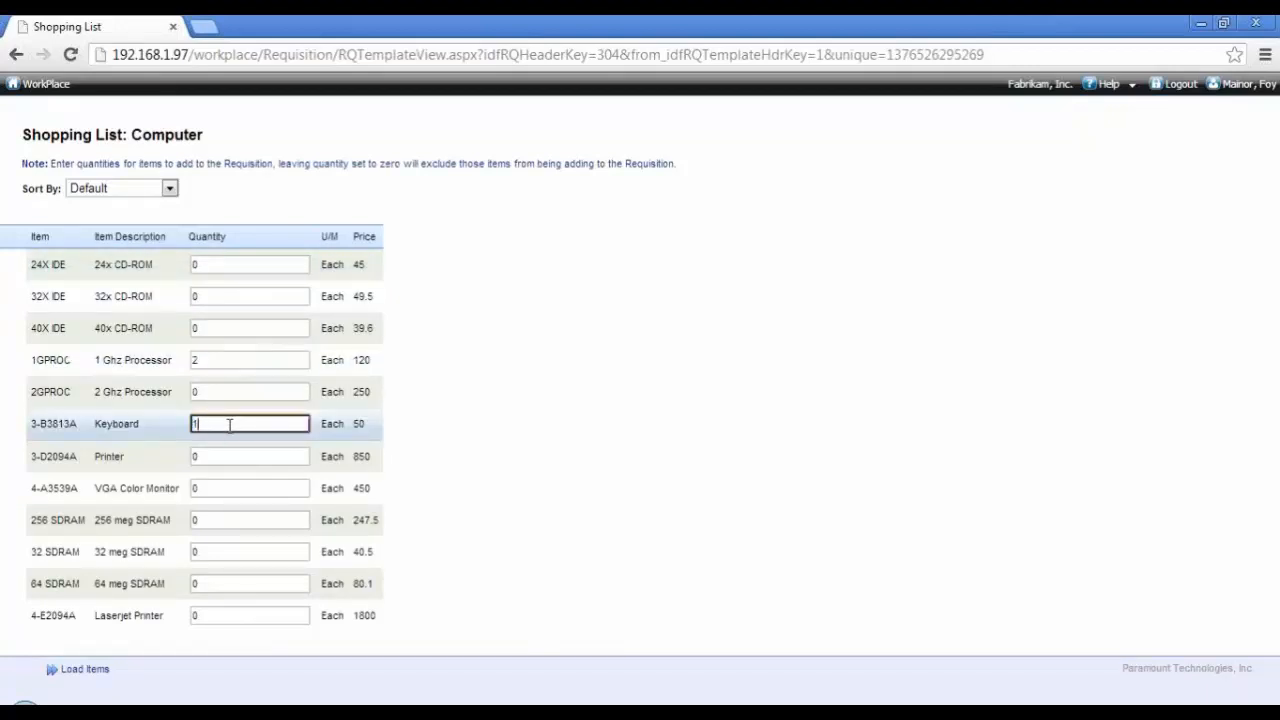
left_click(239, 619)
type("1")
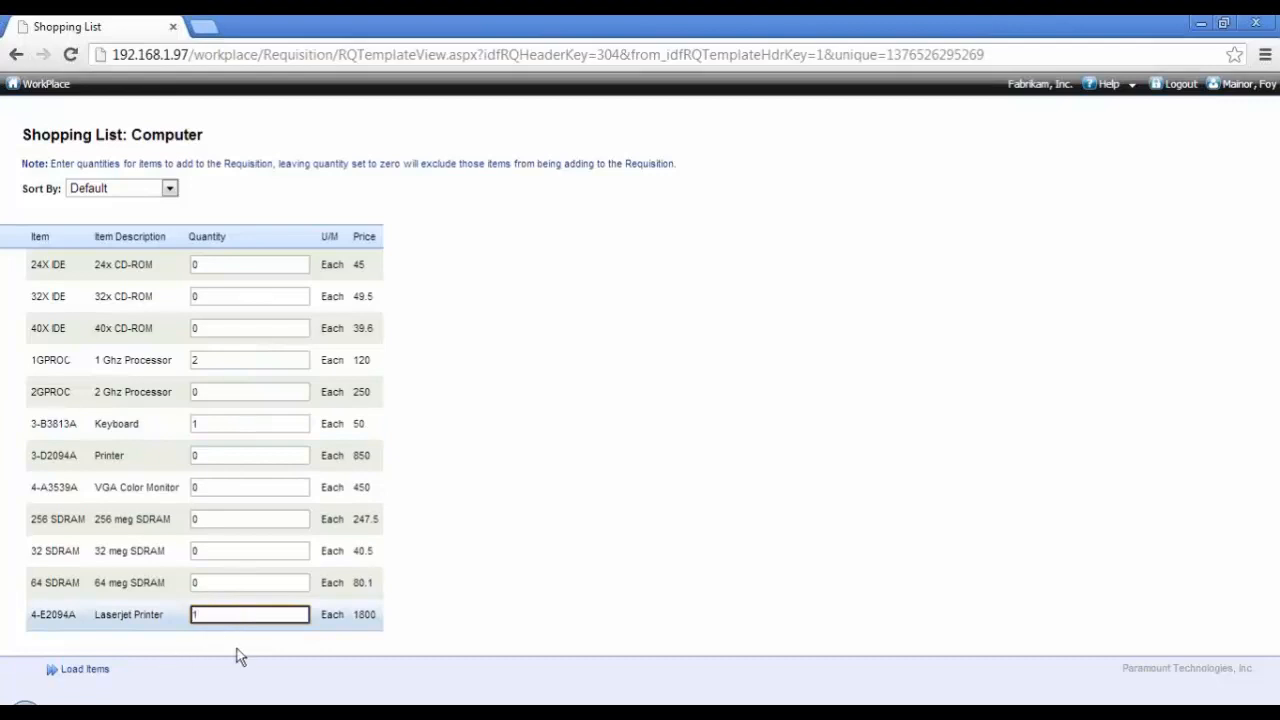
Step: Load the chosen shopping list items into the requisition and save it
left_click(101, 672)
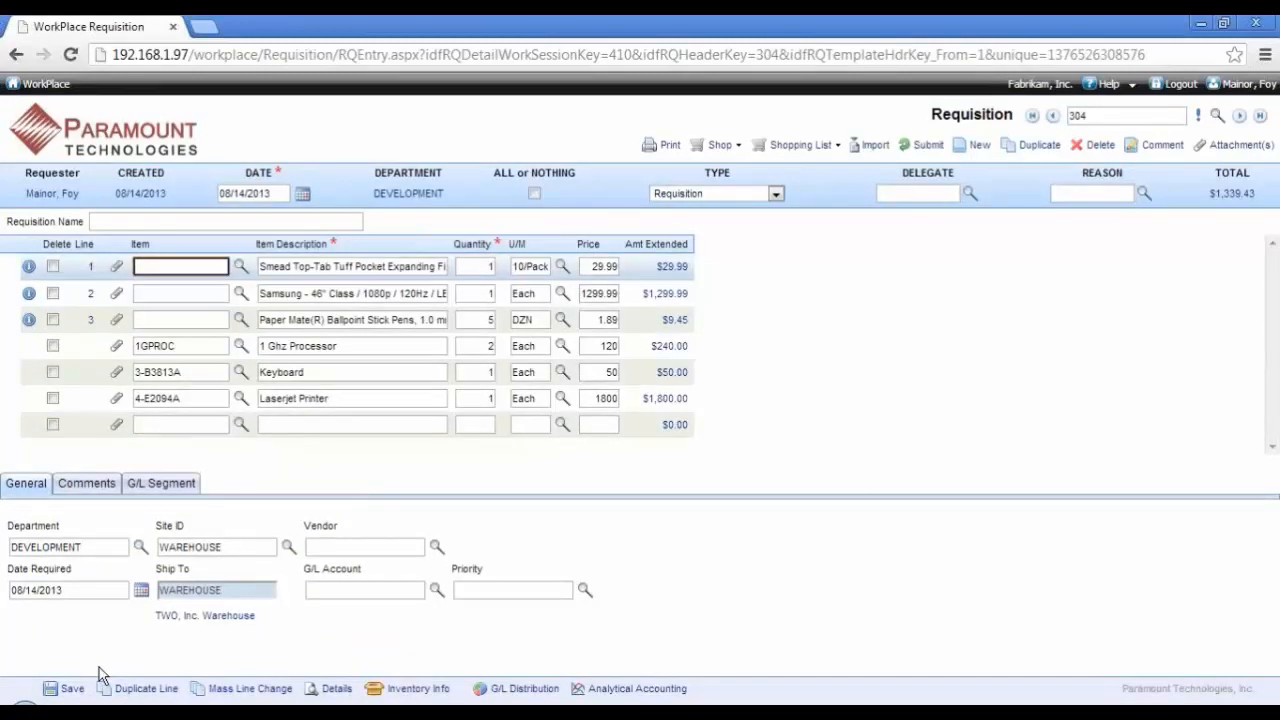
left_click(791, 150)
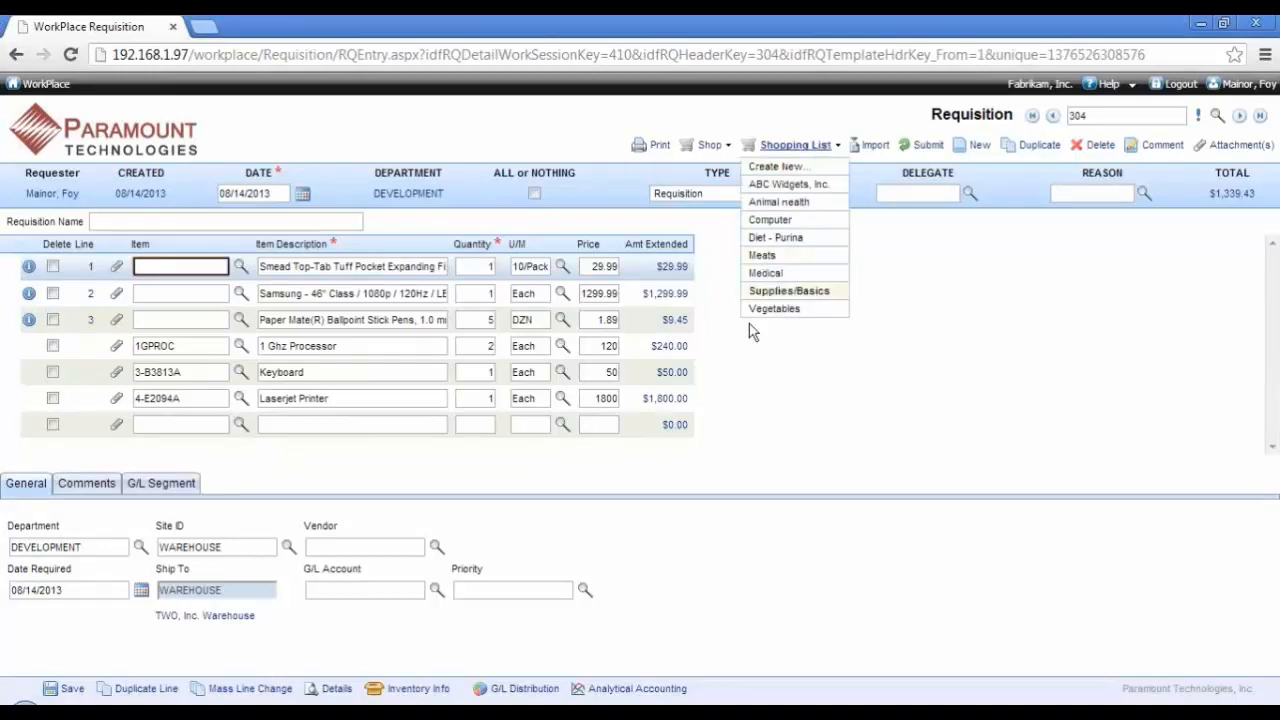
left_click(64, 689)
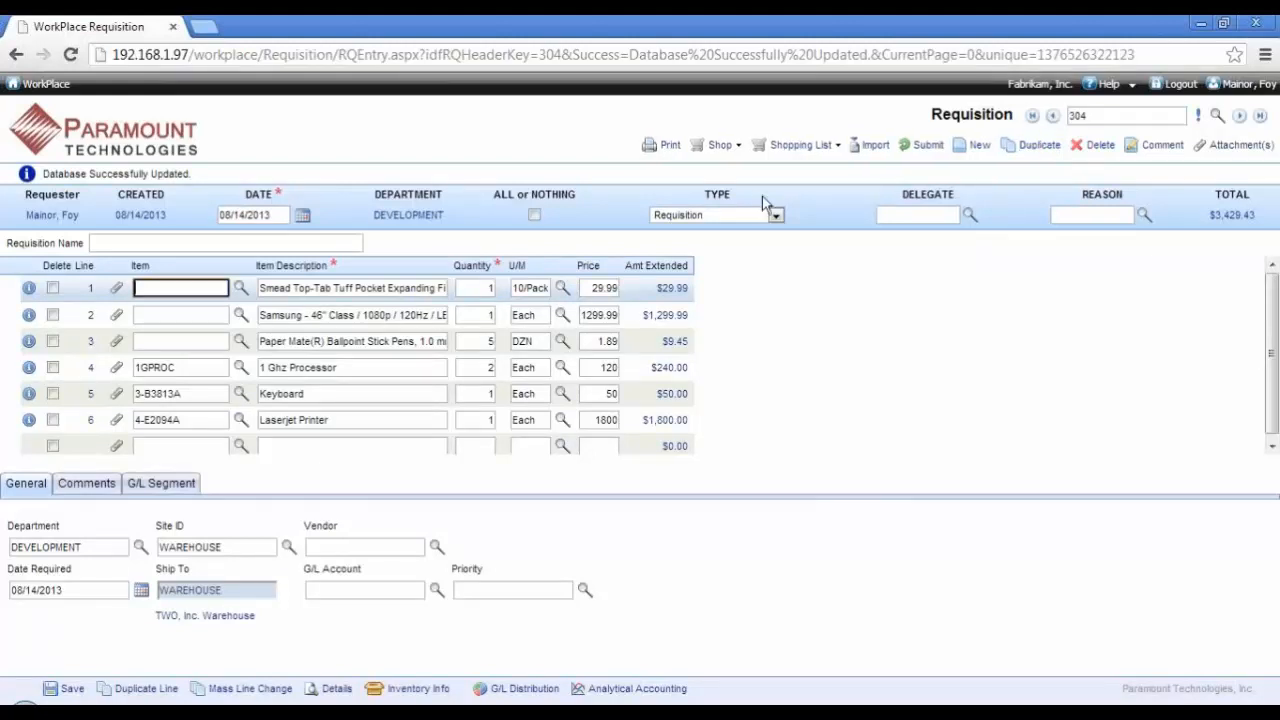
Step: Look up item numbers starting with ACCS for the empty requisition line and select Phone Cord - 12' White
scroll(279, 322, "down", 1)
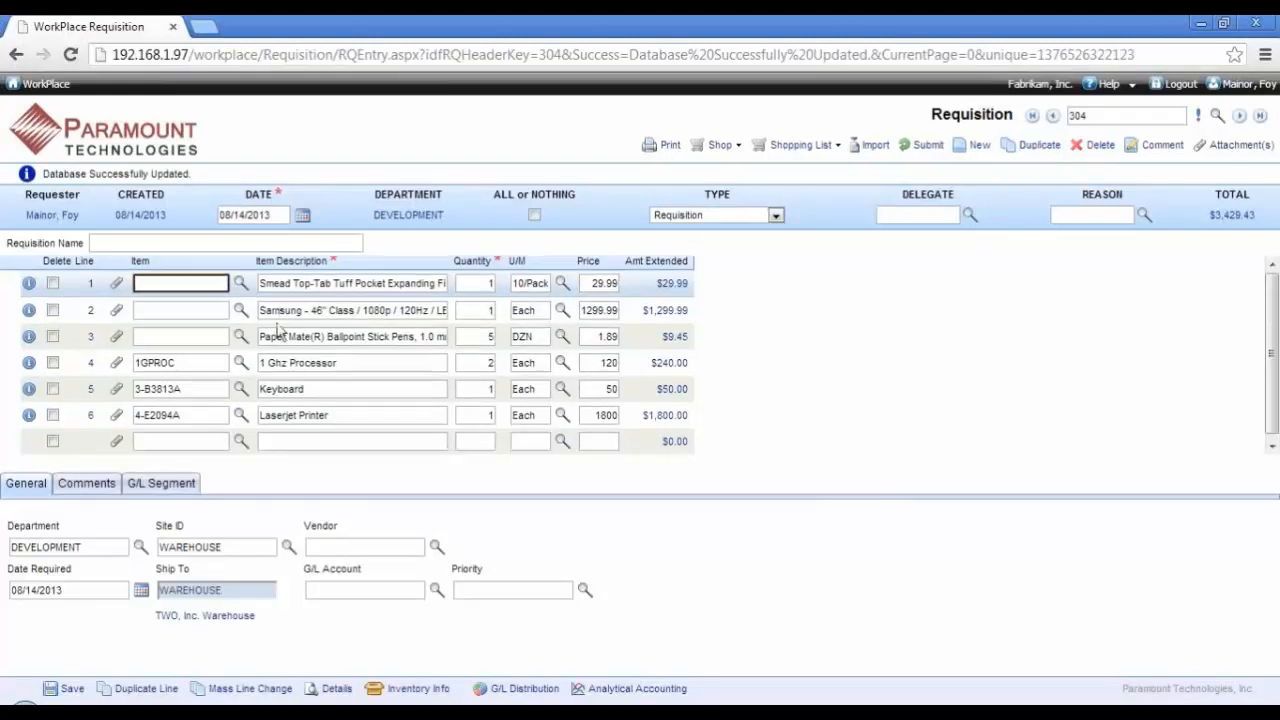
left_click(178, 446)
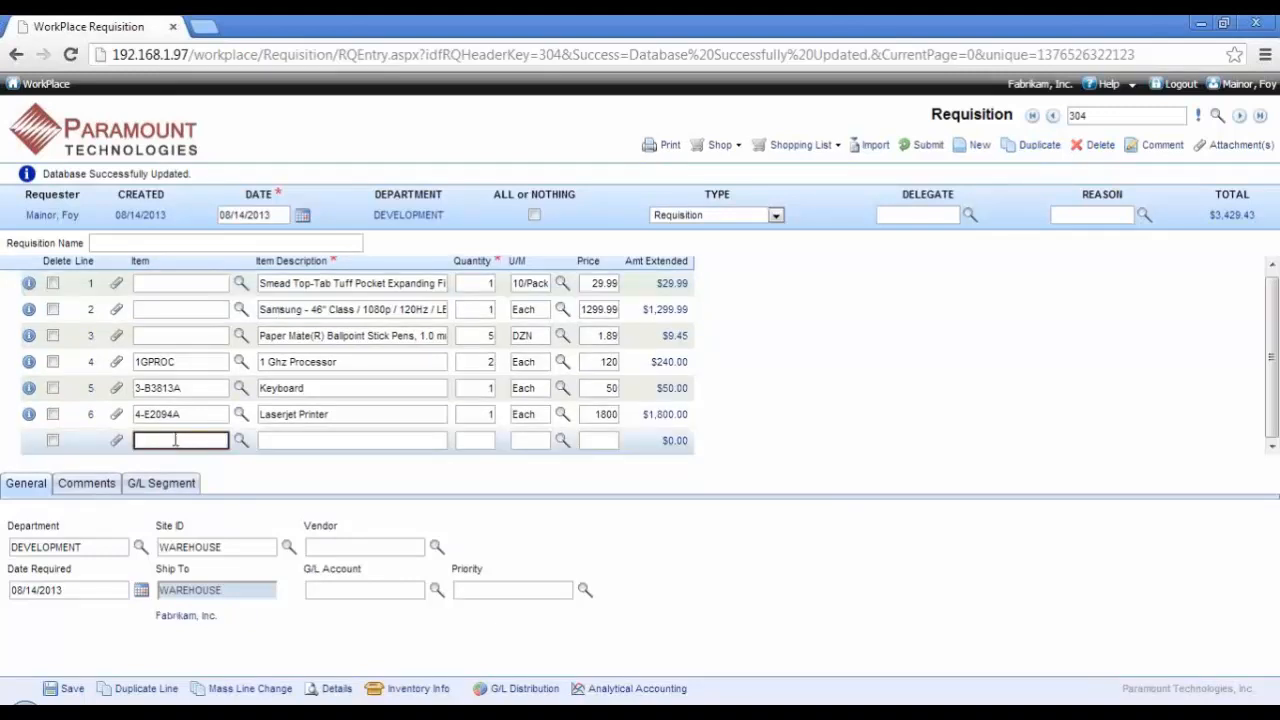
double_click(175, 440)
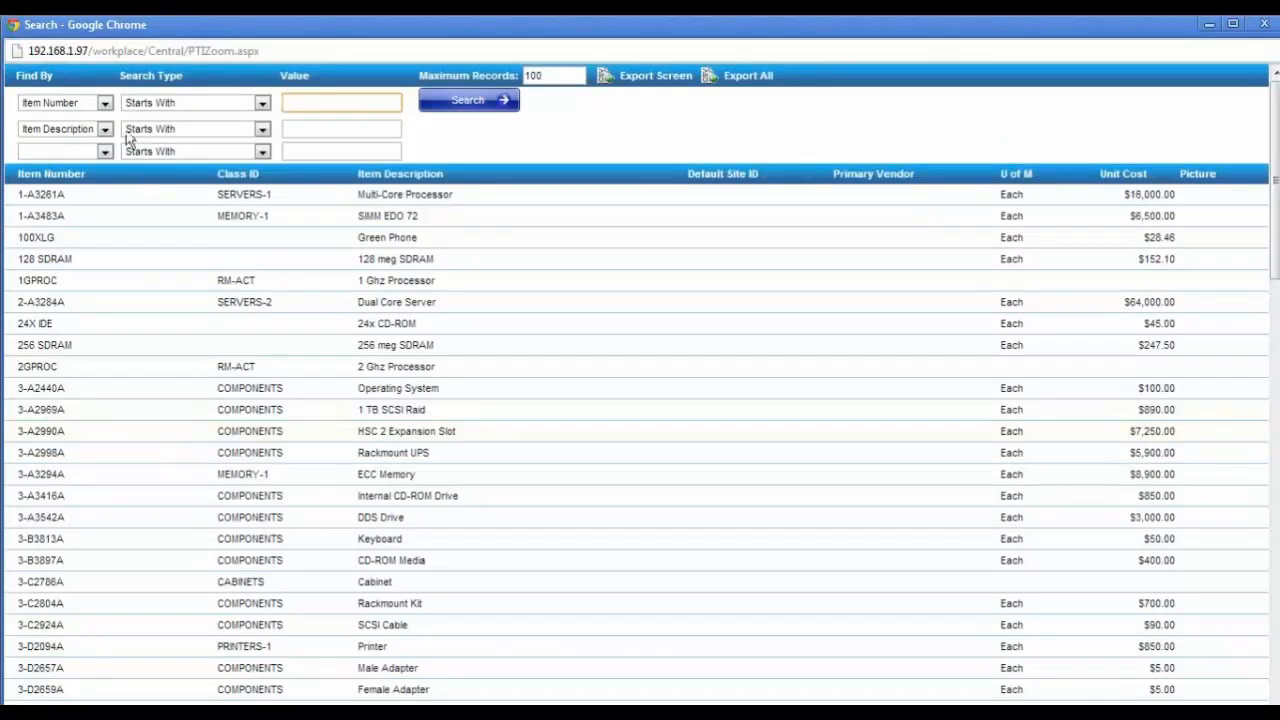
left_click(104, 102)
left_click(104, 102)
left_click(319, 106)
type("ACCS")
left_click(443, 110)
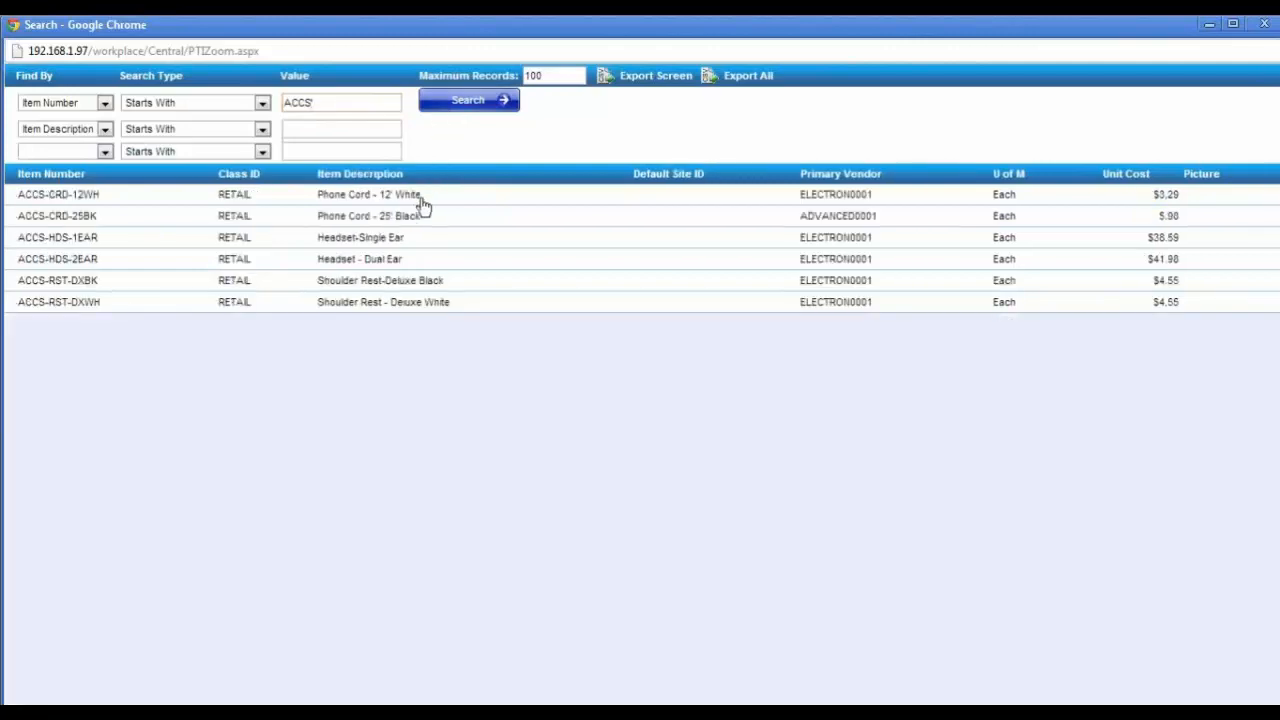
left_click(421, 197)
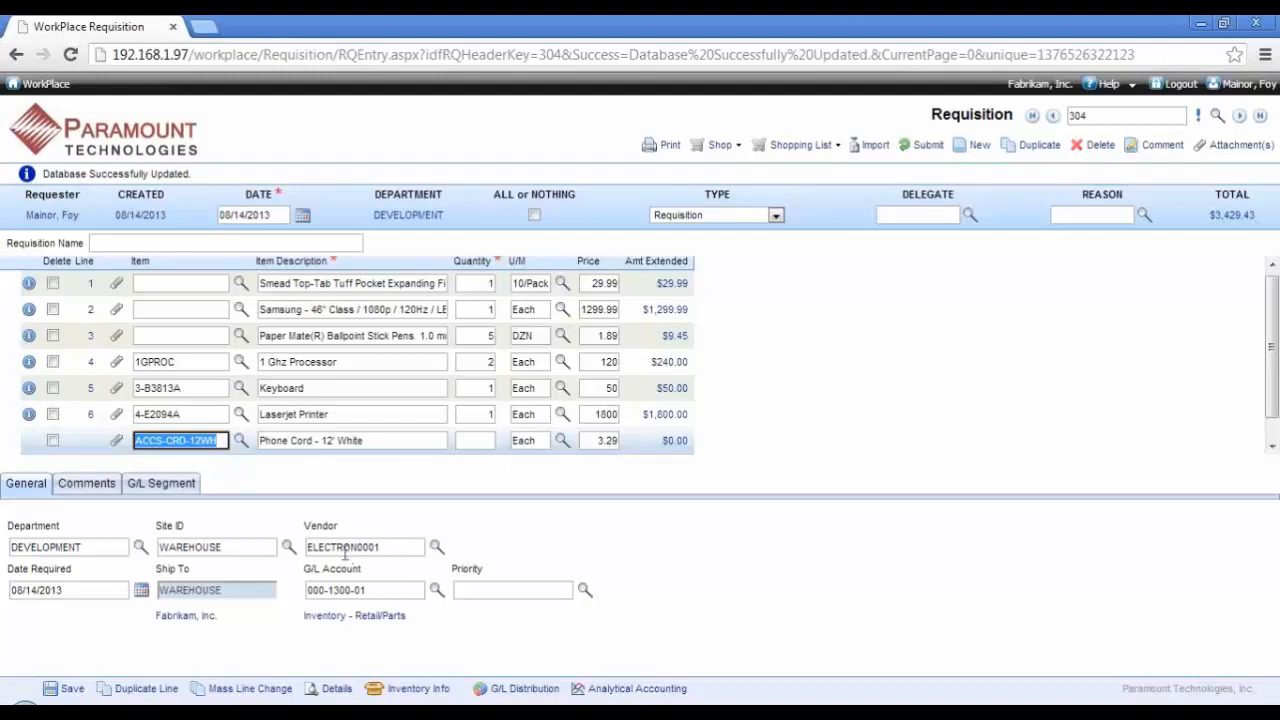
Step: Check the phone cord line's vendor and G/L account, and set its quantity to 40
left_click(345, 549)
left_click(368, 590)
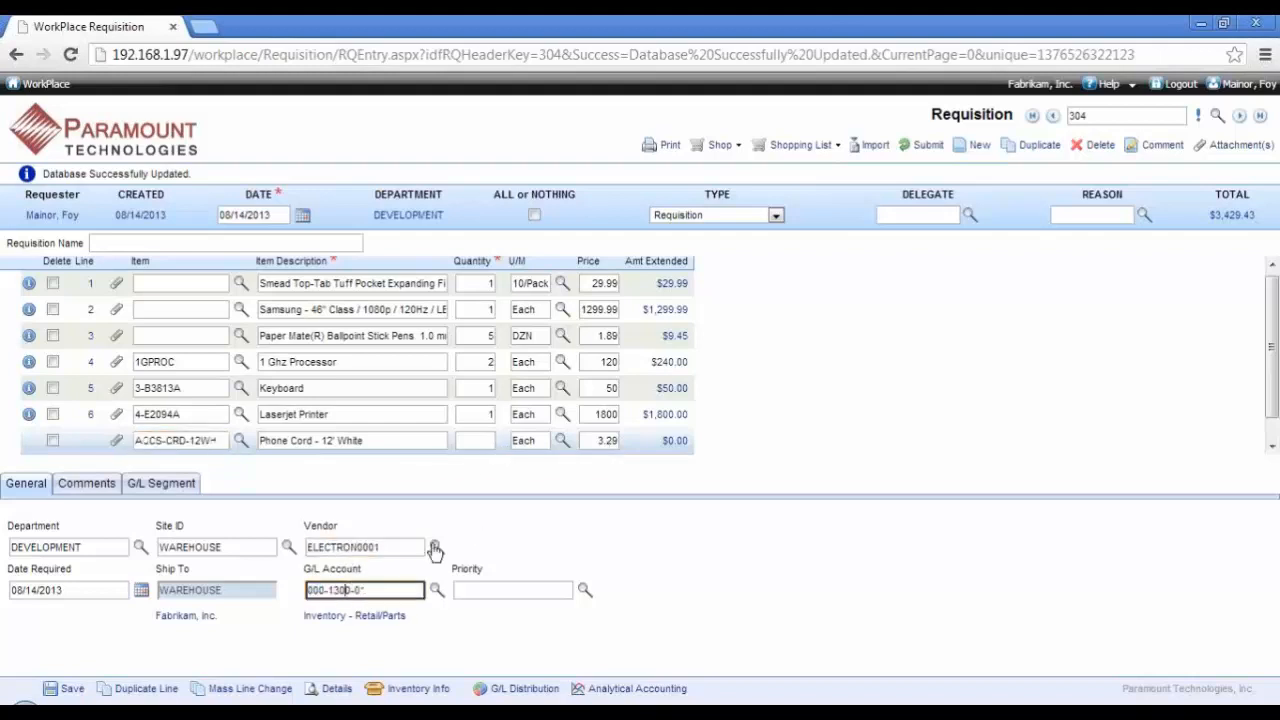
left_click(480, 440)
type("40")
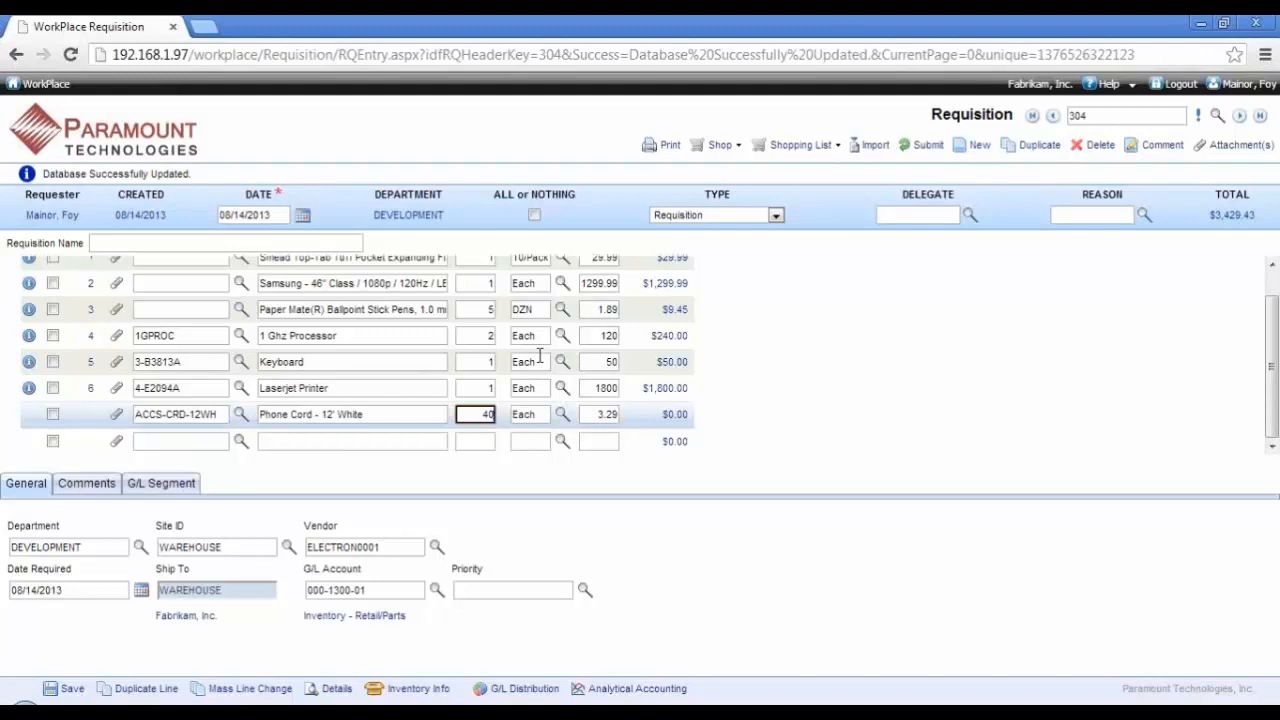
Step: Add a non-catalog line for Cleaning Services with quantity 2 and unit of measure Hour, and save the requisition
left_click(303, 441)
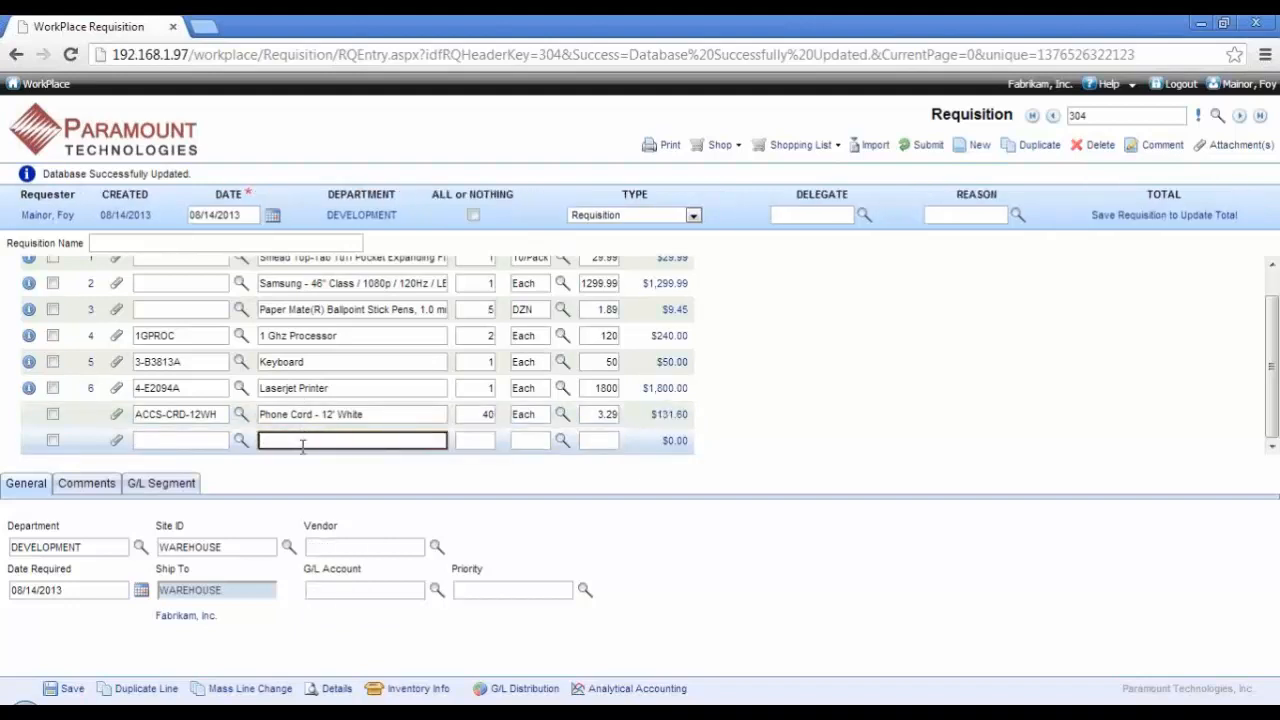
type("Cleaning Services")
key("Tab")
type("2")
key("Tab")
type("Hour")
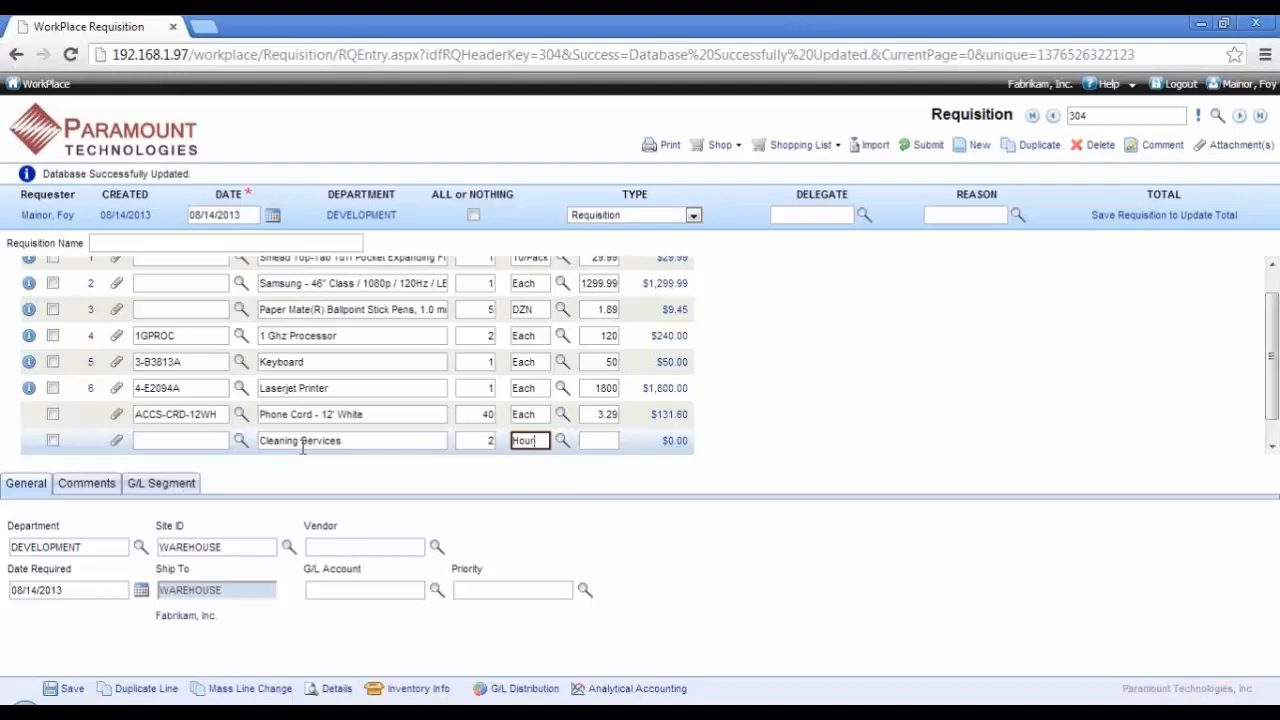
left_click(320, 362)
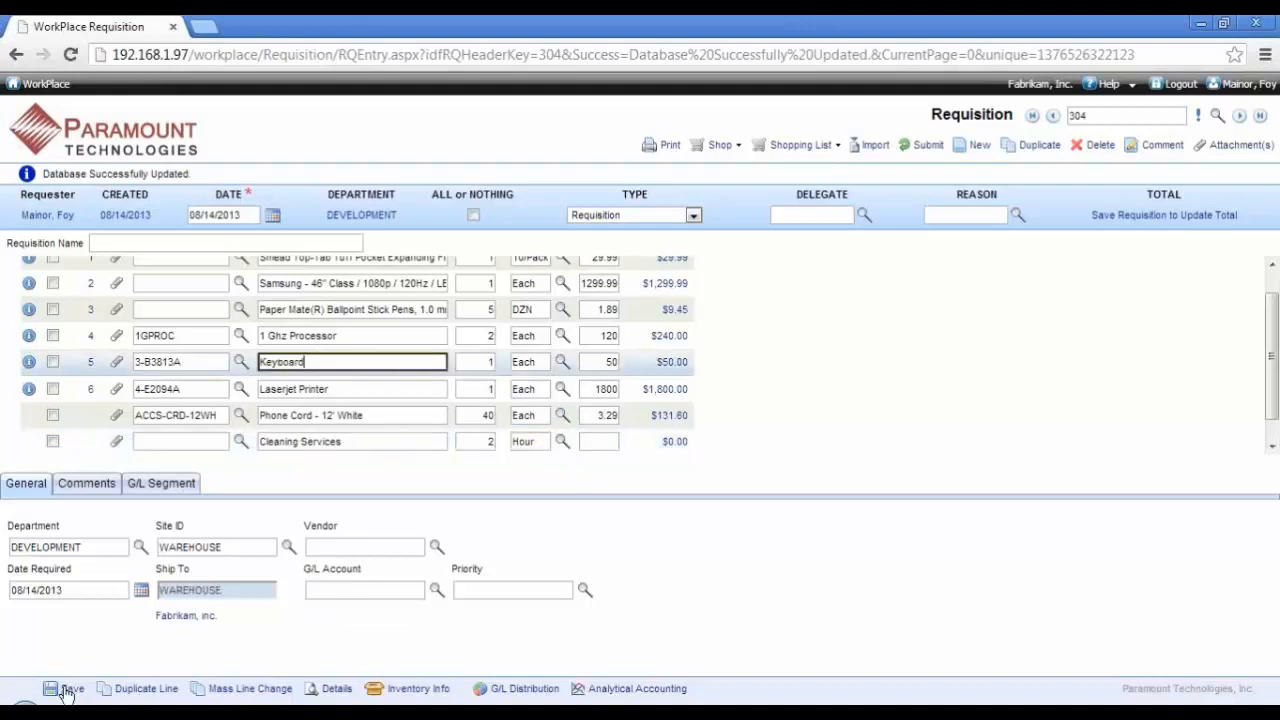
left_click(70, 690)
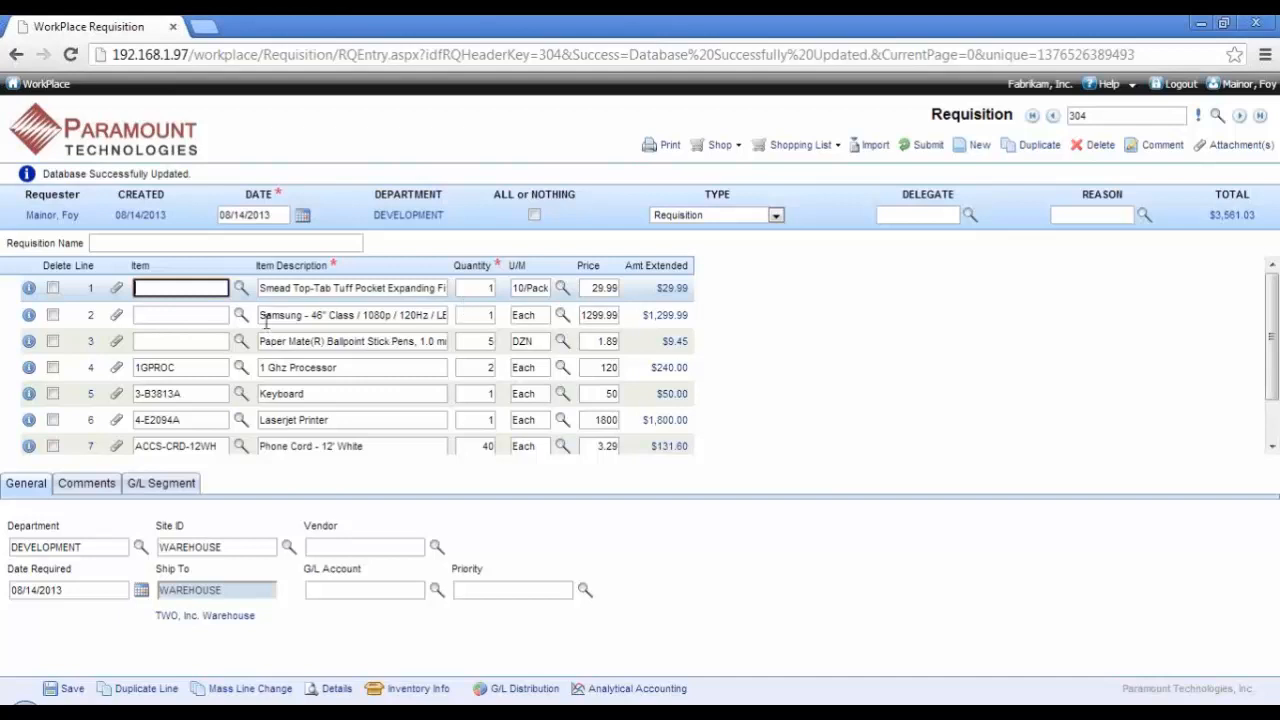
Step: Name the requisition "Remodel of an office on the 3rd floor"
left_click(247, 241)
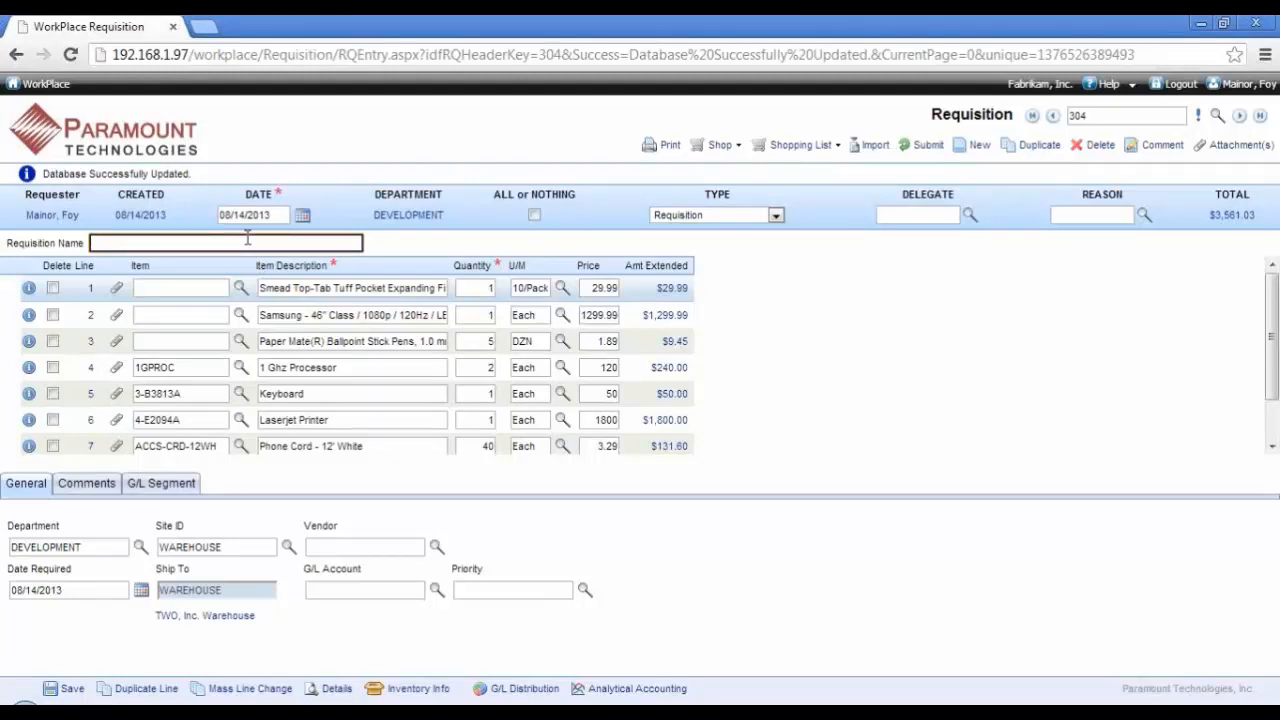
type("Remodel of an office ont")
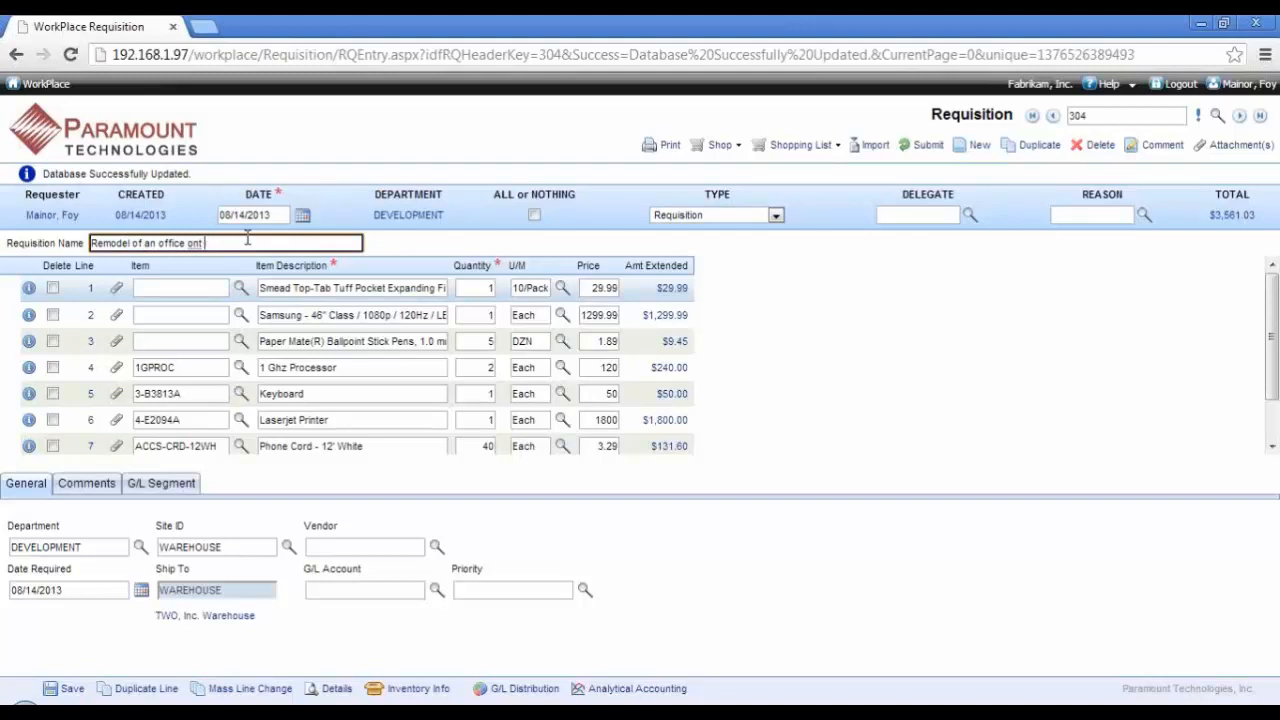
key("BackSpace")
key("BackSpace")
type("n the 8")
type("rd floor")
Step: Enter the vendor comment "I need these ASAP" on the phone cord line
left_click(197, 444)
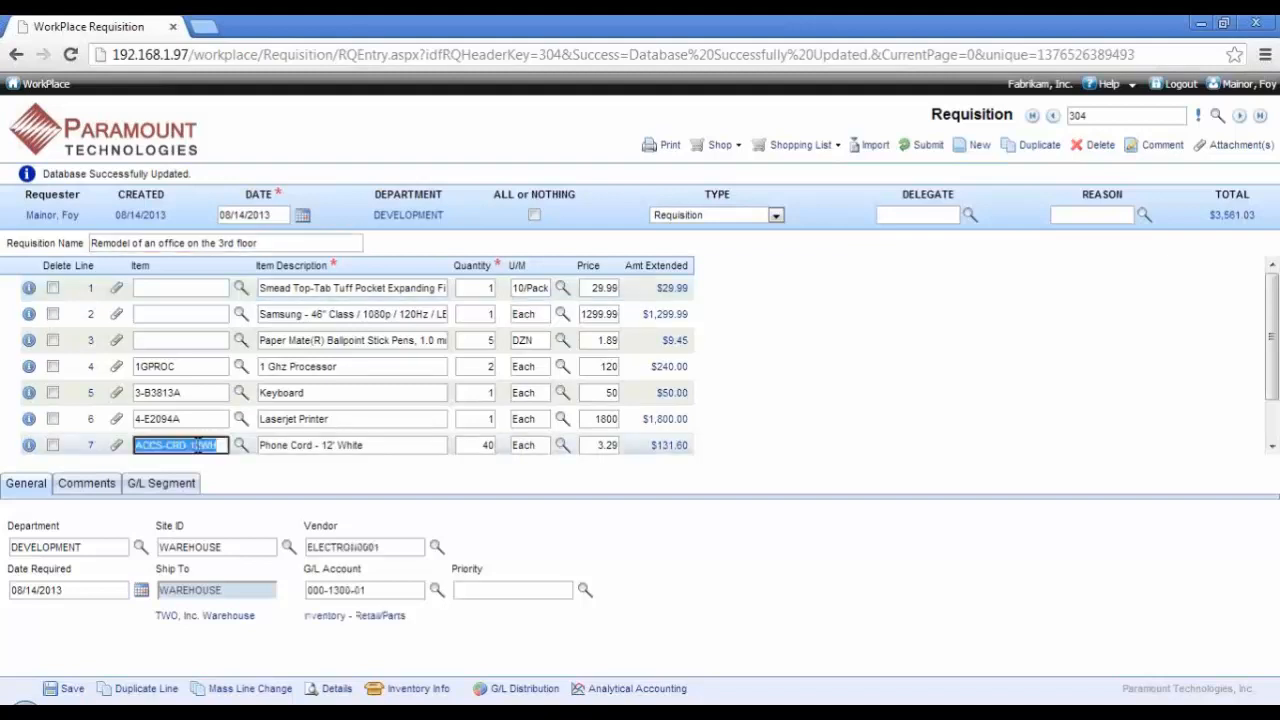
left_click(84, 484)
left_click(193, 525)
type("I nee")
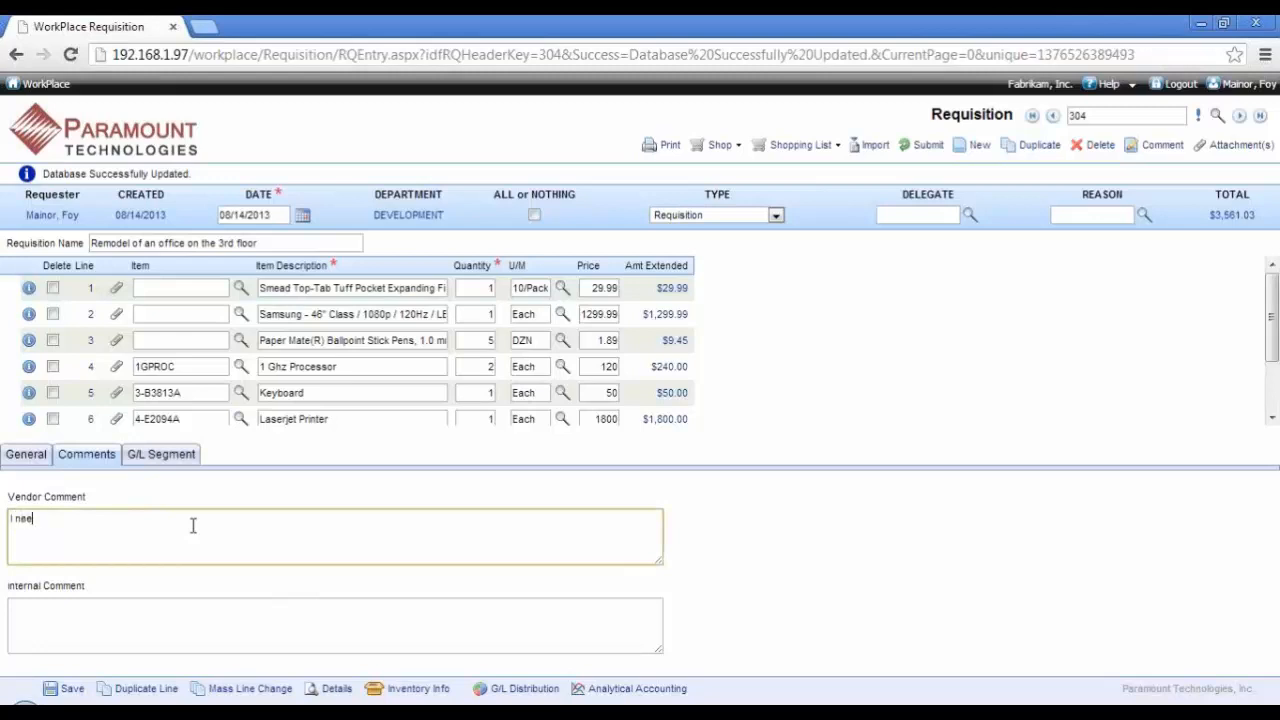
type("d these ASAP")
Step: Enter the internal comment "These are for the office that is next to the elevator" on the phone cord line
left_click(124, 631)
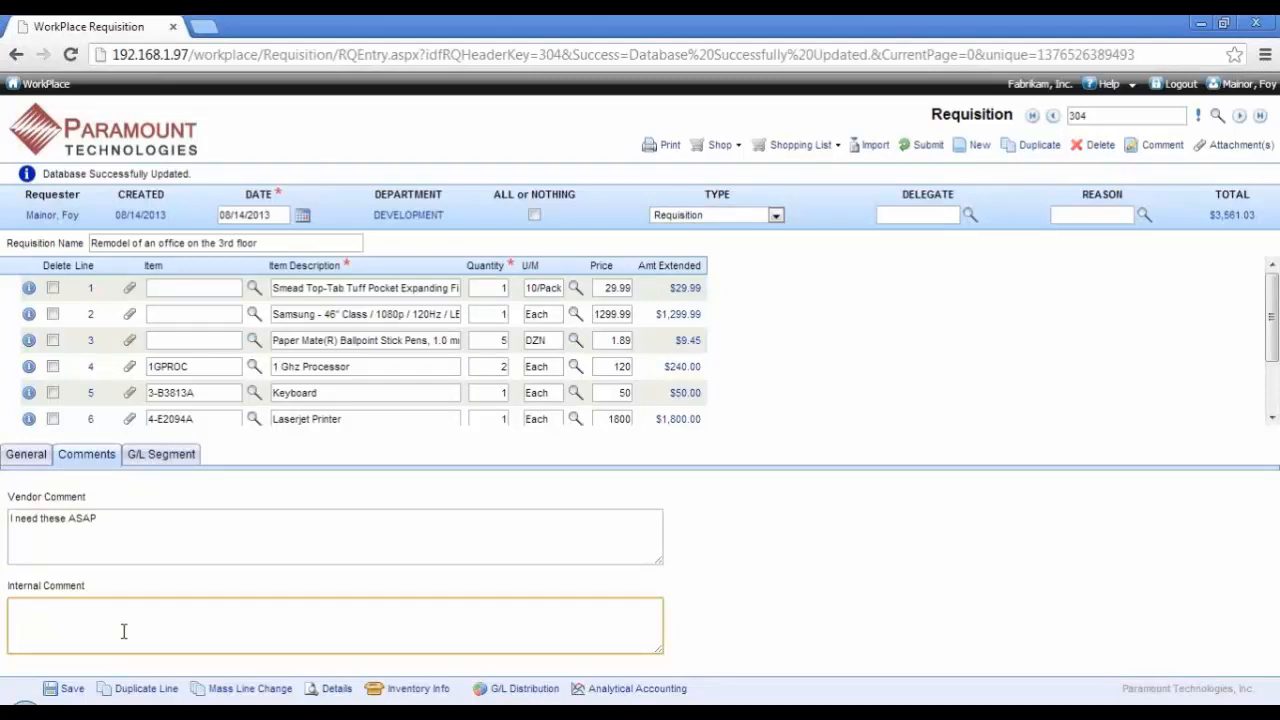
type("These are for the office ihat is next to th")
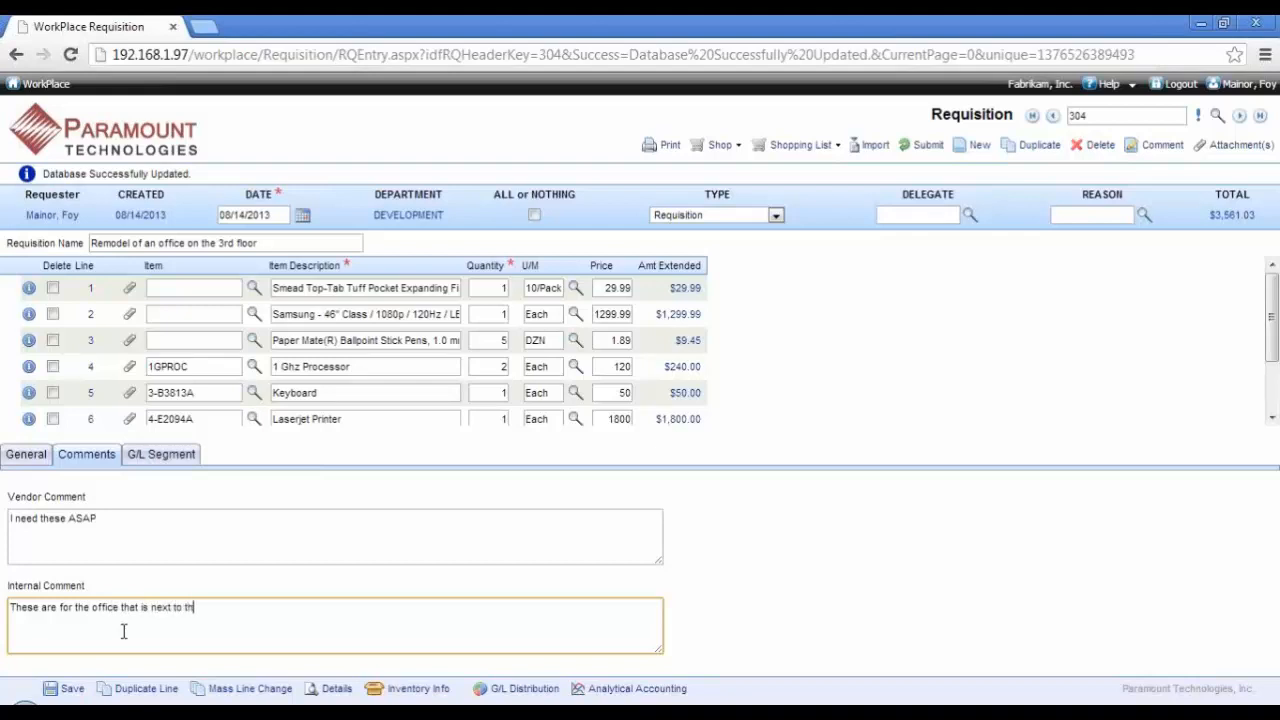
type("e elevator")
left_click(92, 463)
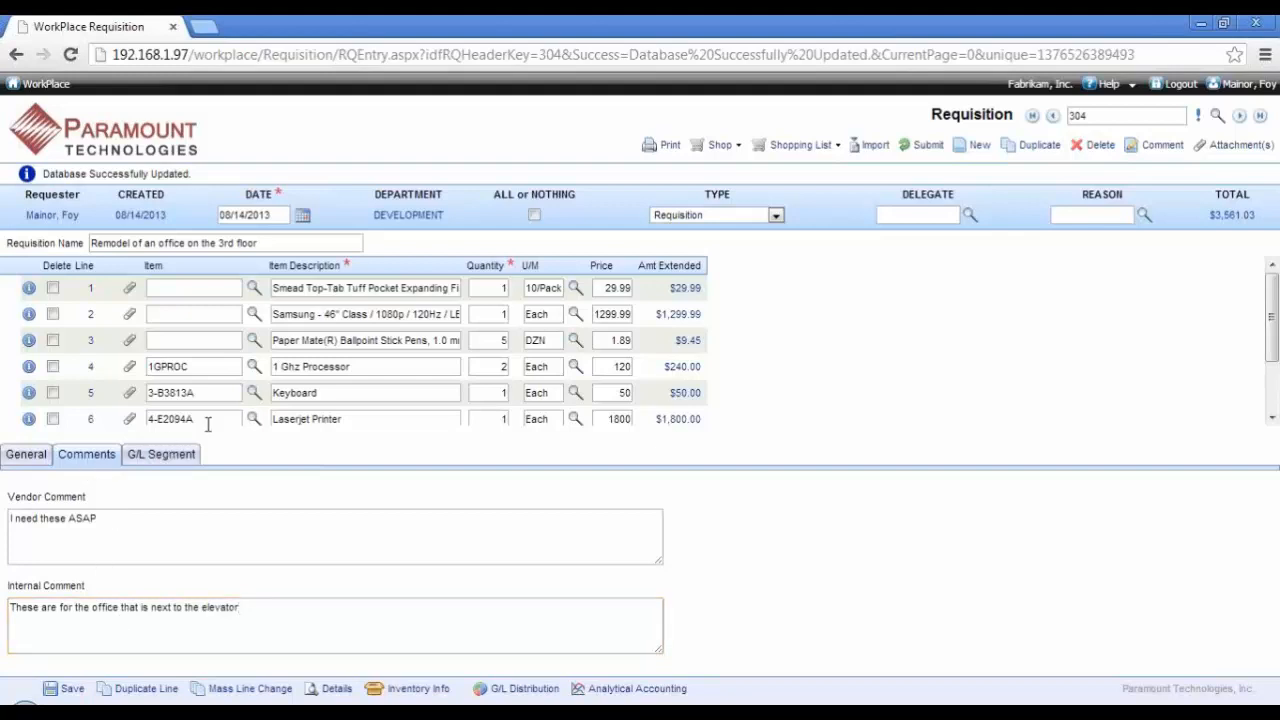
Step: Enter the vendor comment "Totally different" on the 1 Ghz Processor line
left_click(316, 366)
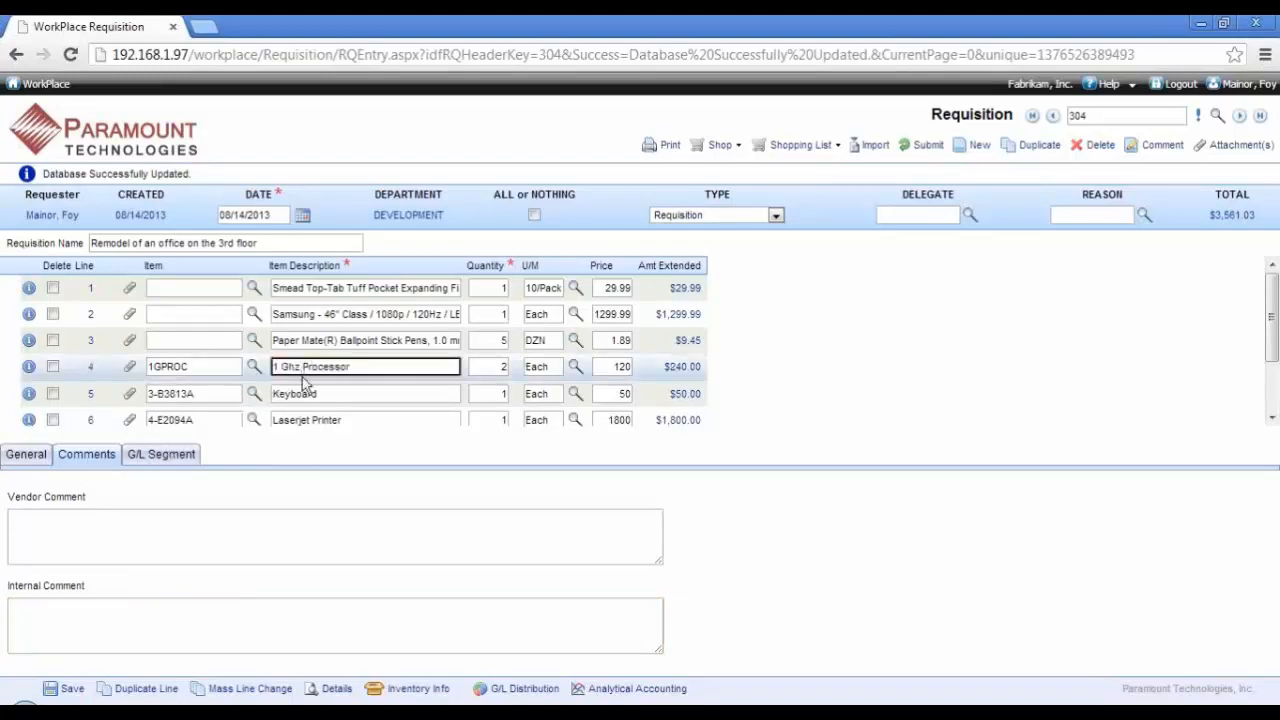
left_click(184, 537)
left_click(188, 610)
left_click(188, 541)
type("Totall")
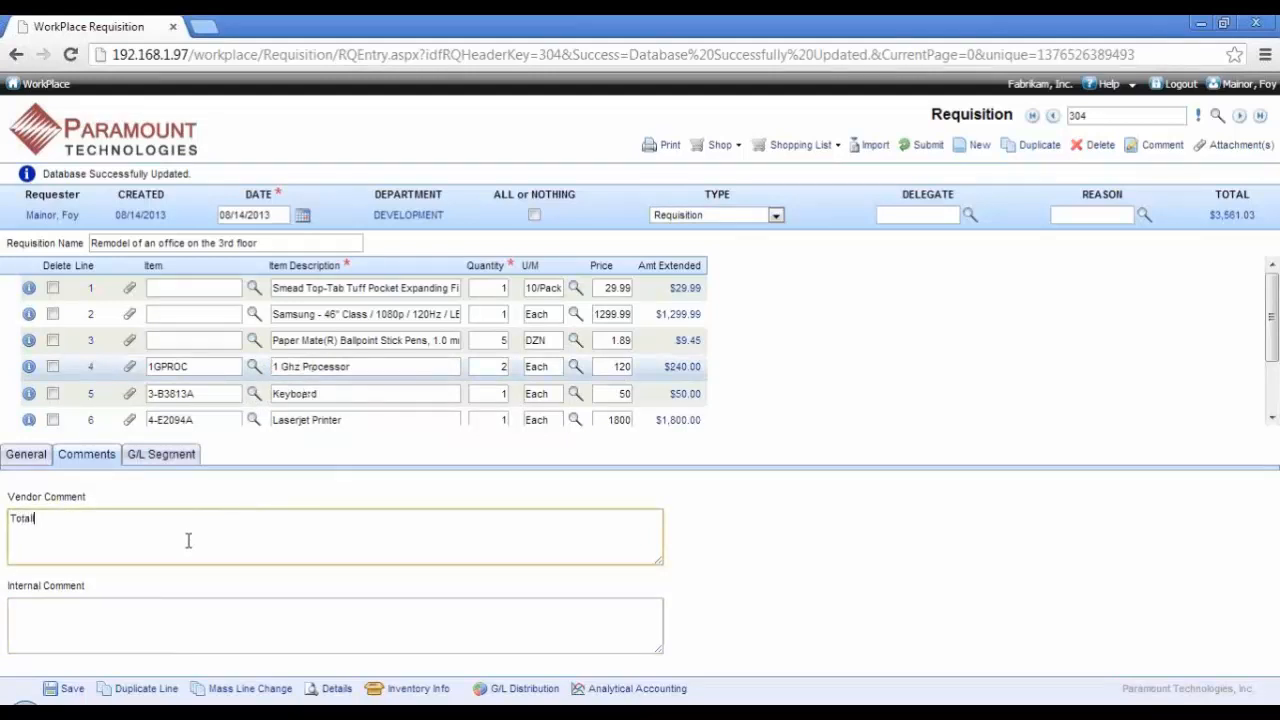
type("y different")
left_click(145, 610)
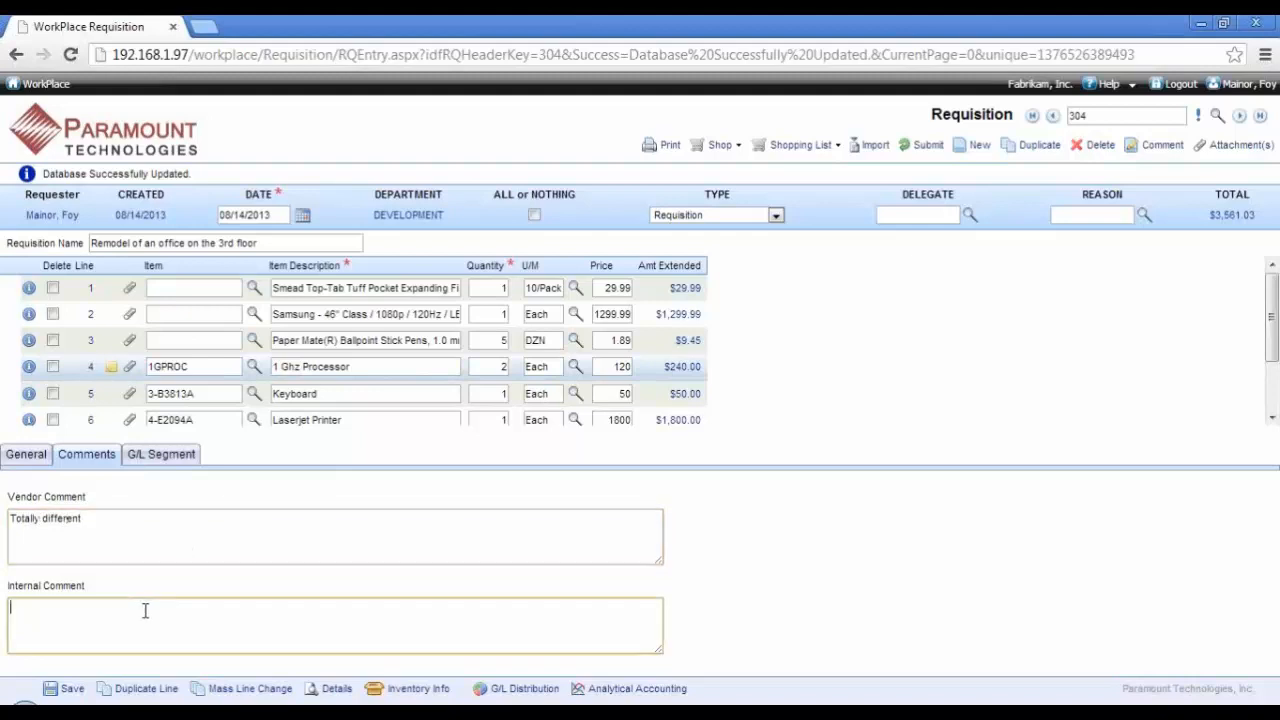
Step: Check the comment markers on the requisition lines, return to the general line details, and save the requisition
scroll(280, 362, "down", 2)
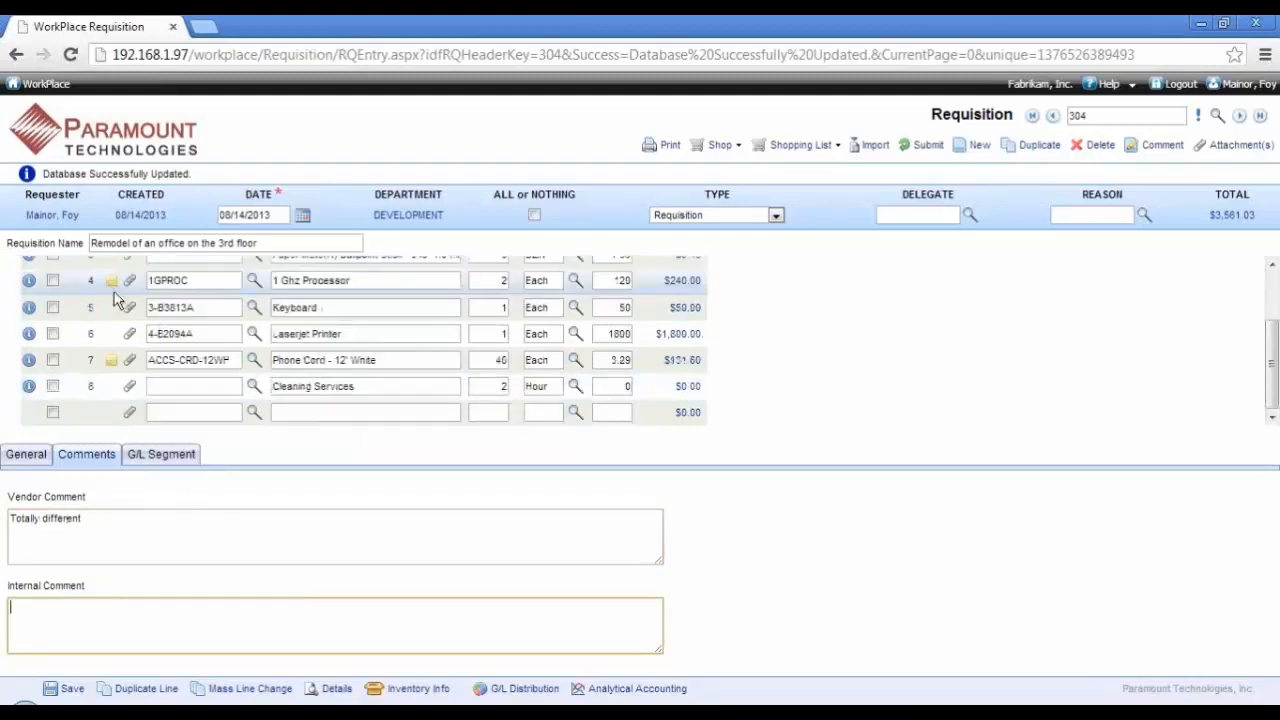
mouse_move(109, 365)
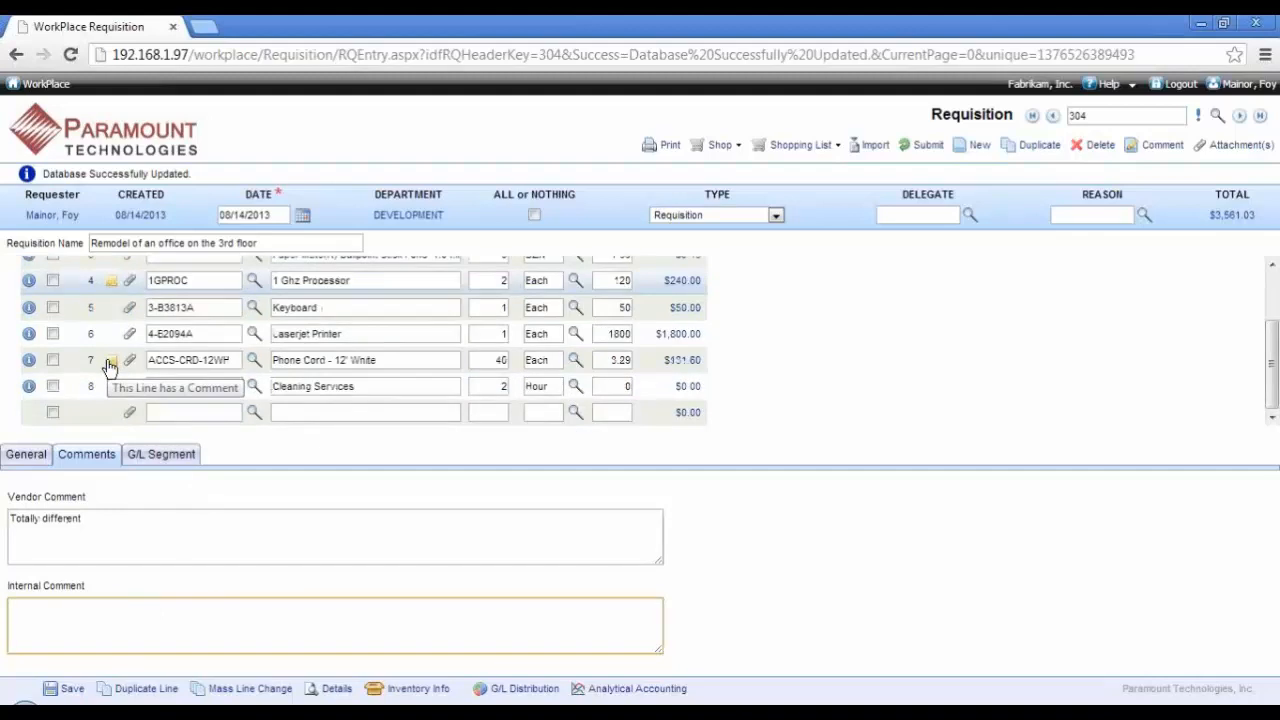
left_click(28, 456)
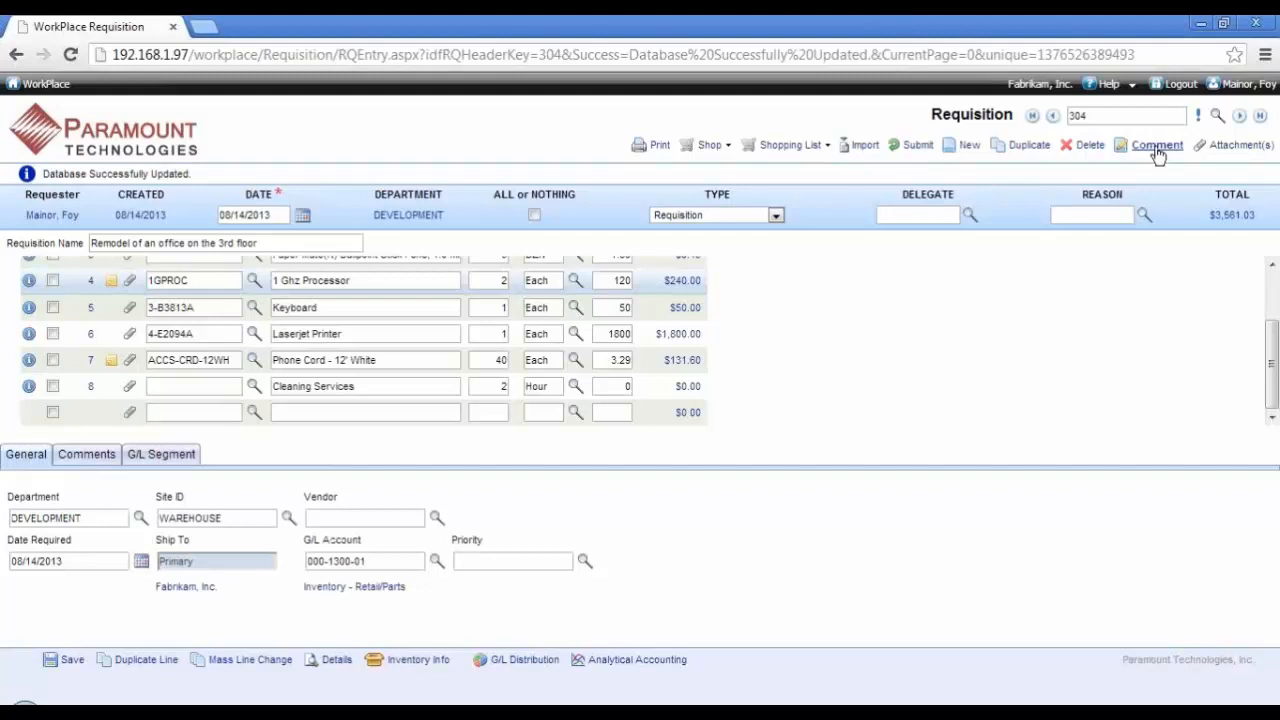
left_click(64, 661)
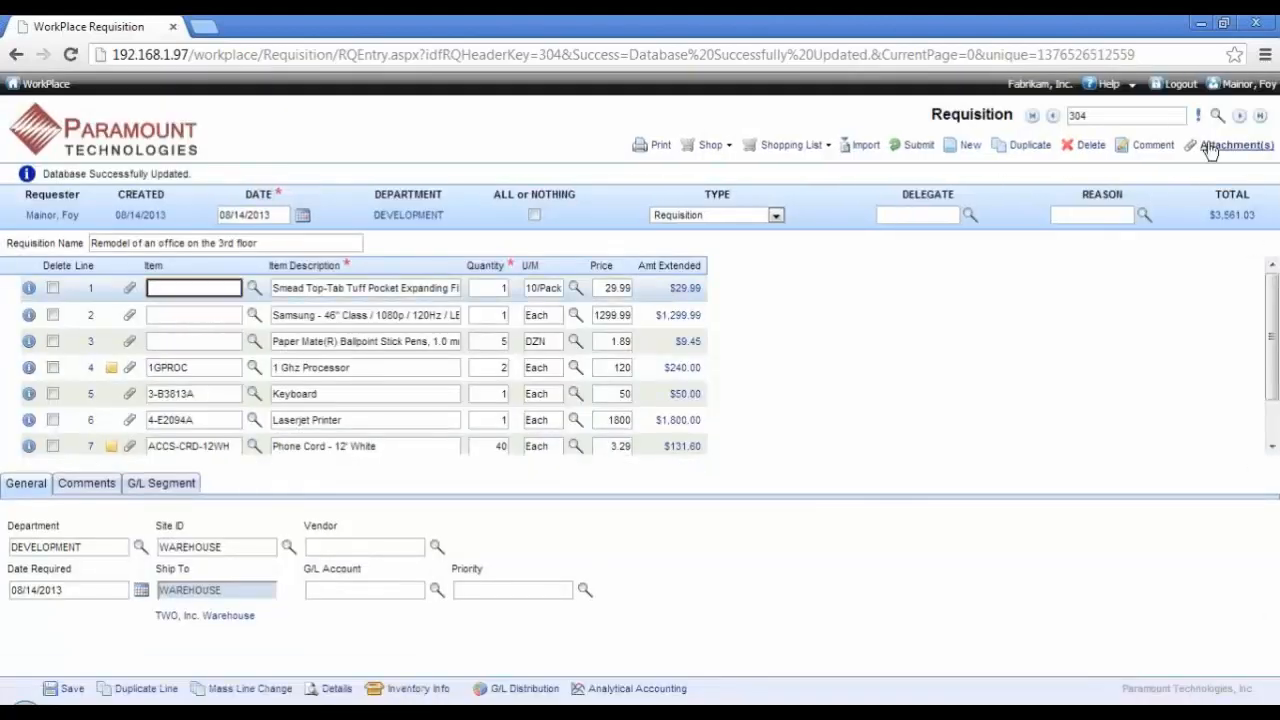
Step: Attach Design Specifications.xls to the Phone Cord line with the description "Office Layout", and save the attachment
left_click(130, 447)
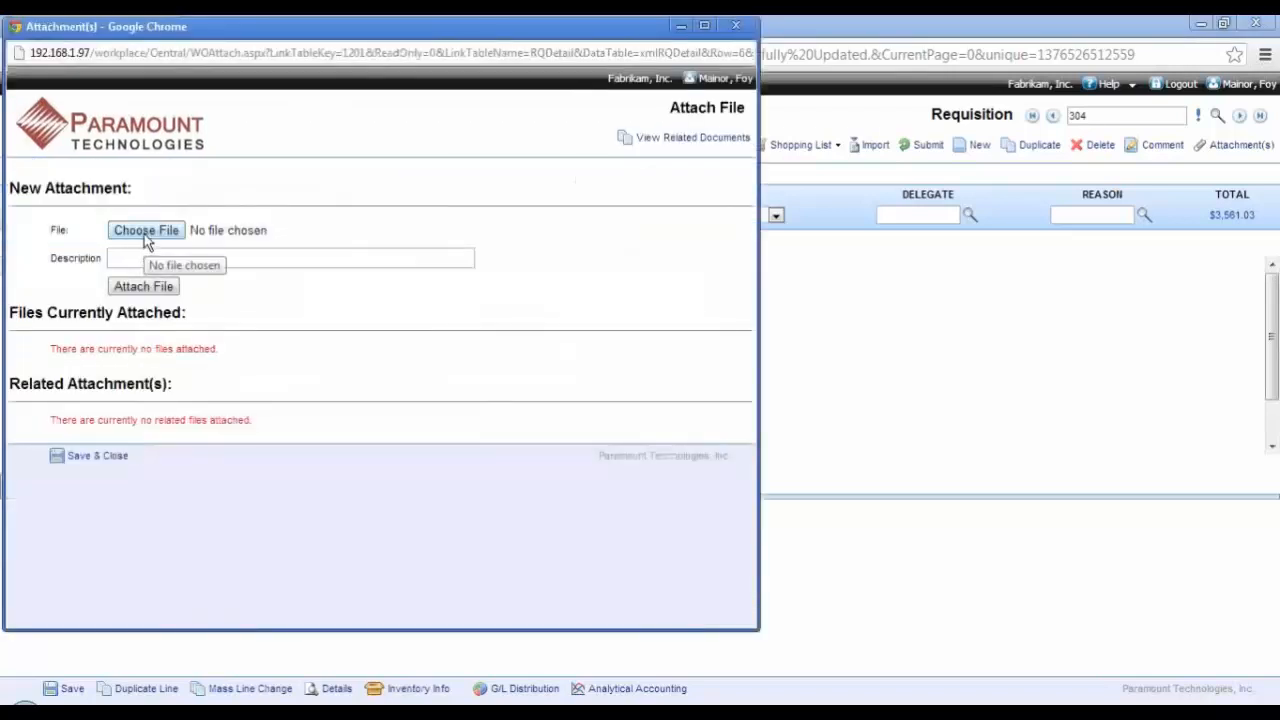
left_click(146, 231)
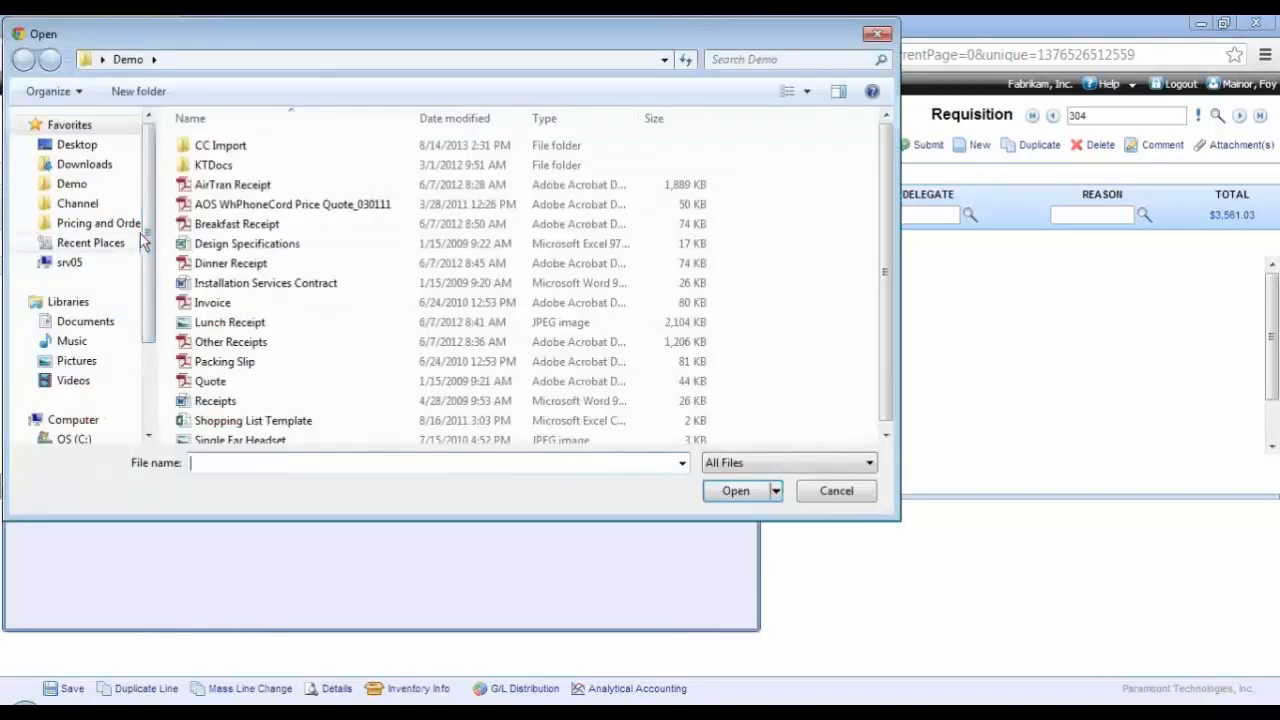
double_click(229, 244)
left_click(228, 256)
type("O")
left_click(224, 277)
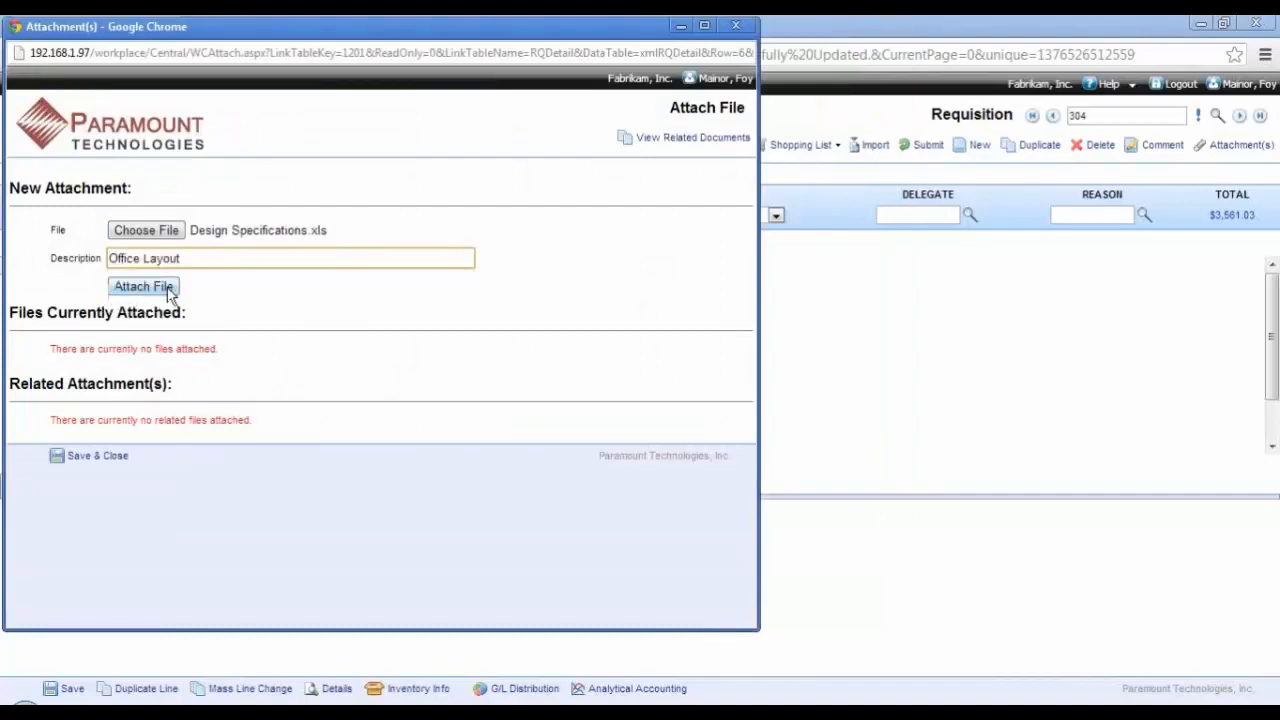
left_click(175, 290)
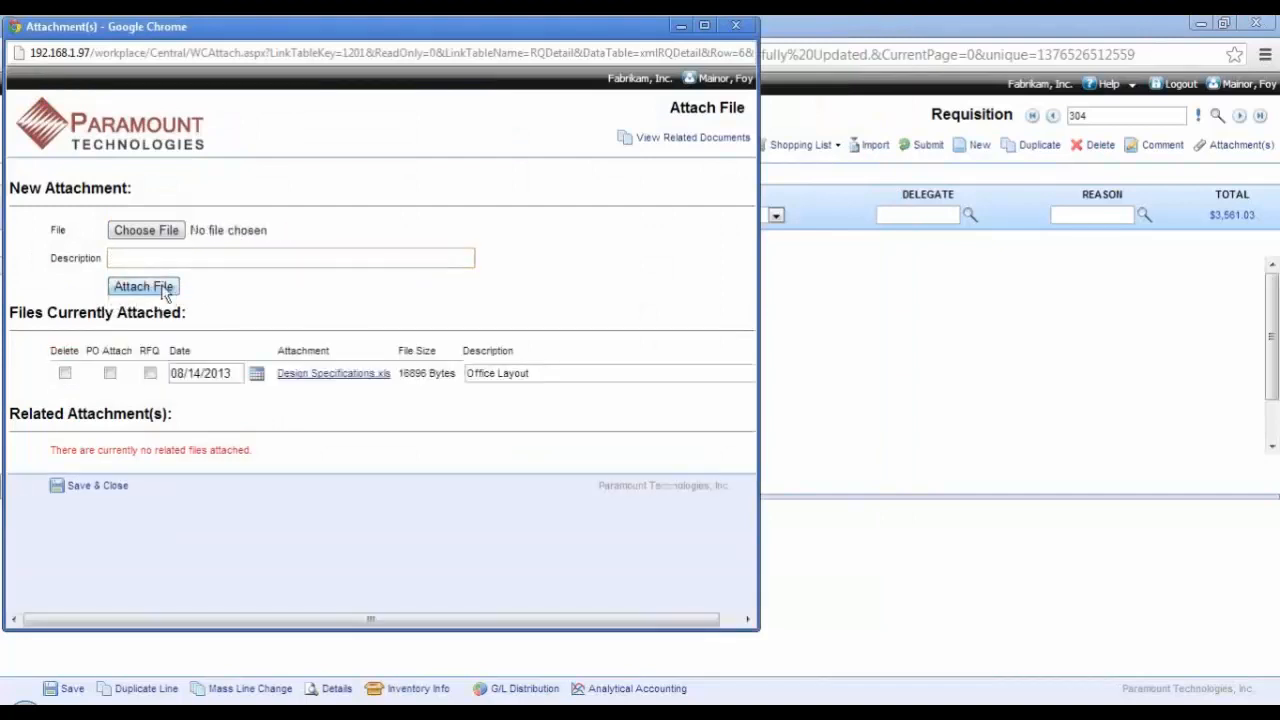
left_click(118, 487)
Step: Attach Installation Services Contract.doc to the requisition header with the description "Contract", and save the attachment
scroll(205, 388, "down", 2)
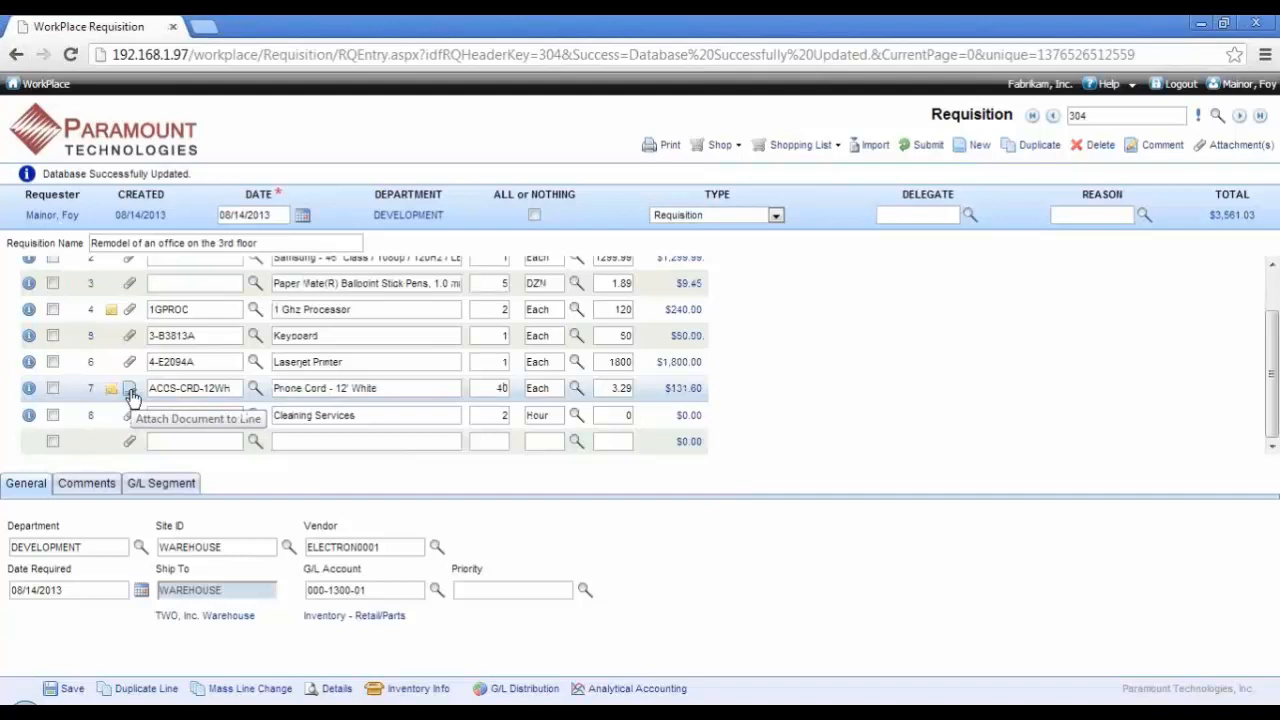
left_click(1217, 145)
left_click(152, 230)
double_click(245, 283)
left_click(251, 261)
type("c")
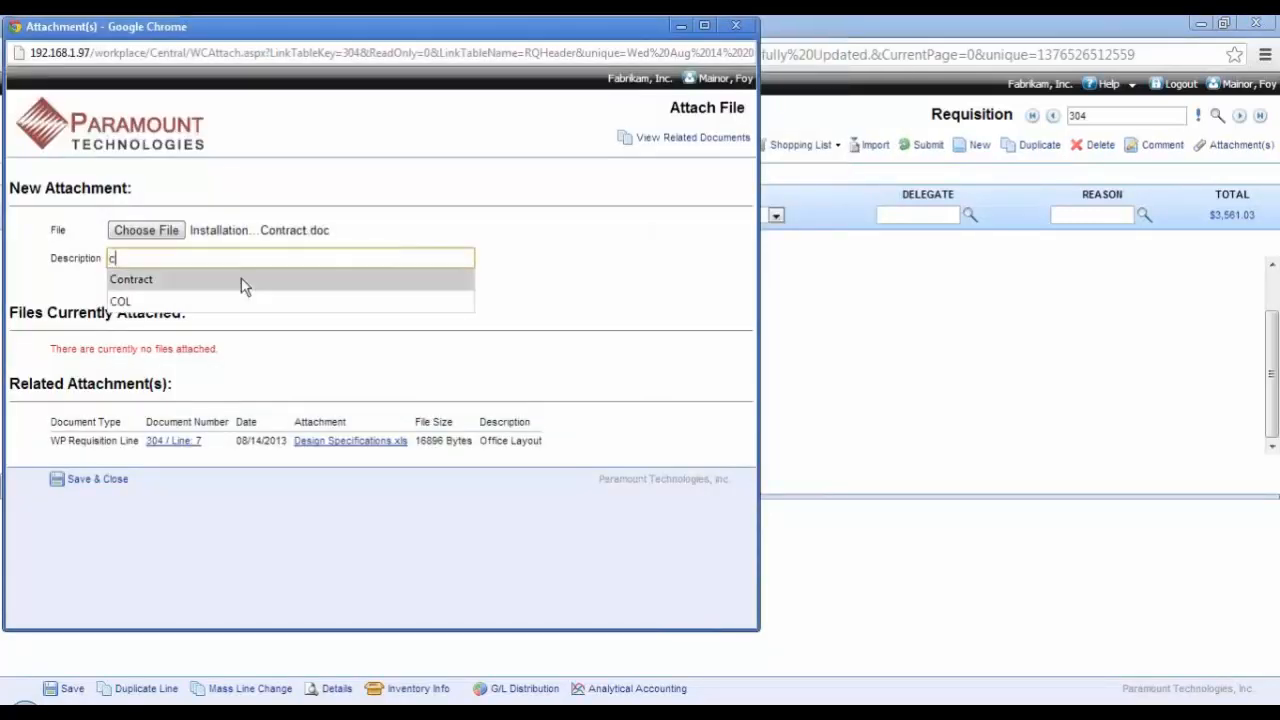
left_click(162, 288)
left_click(165, 287)
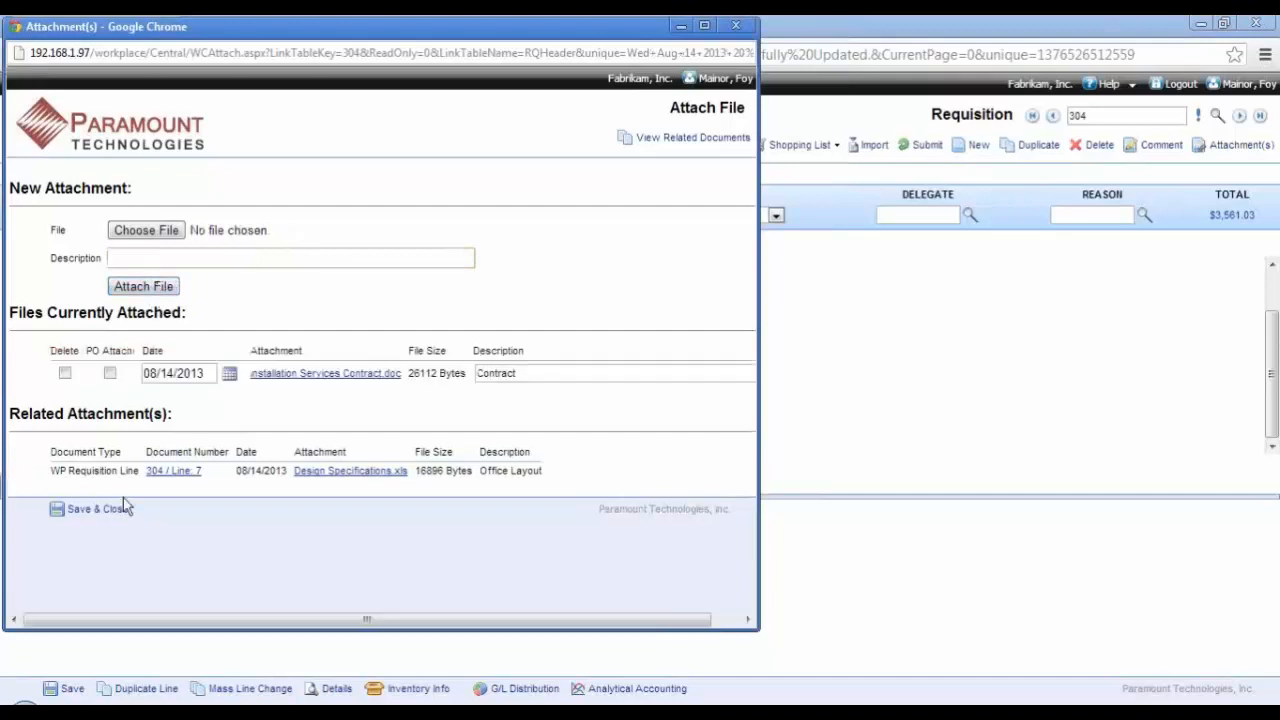
left_click(110, 510)
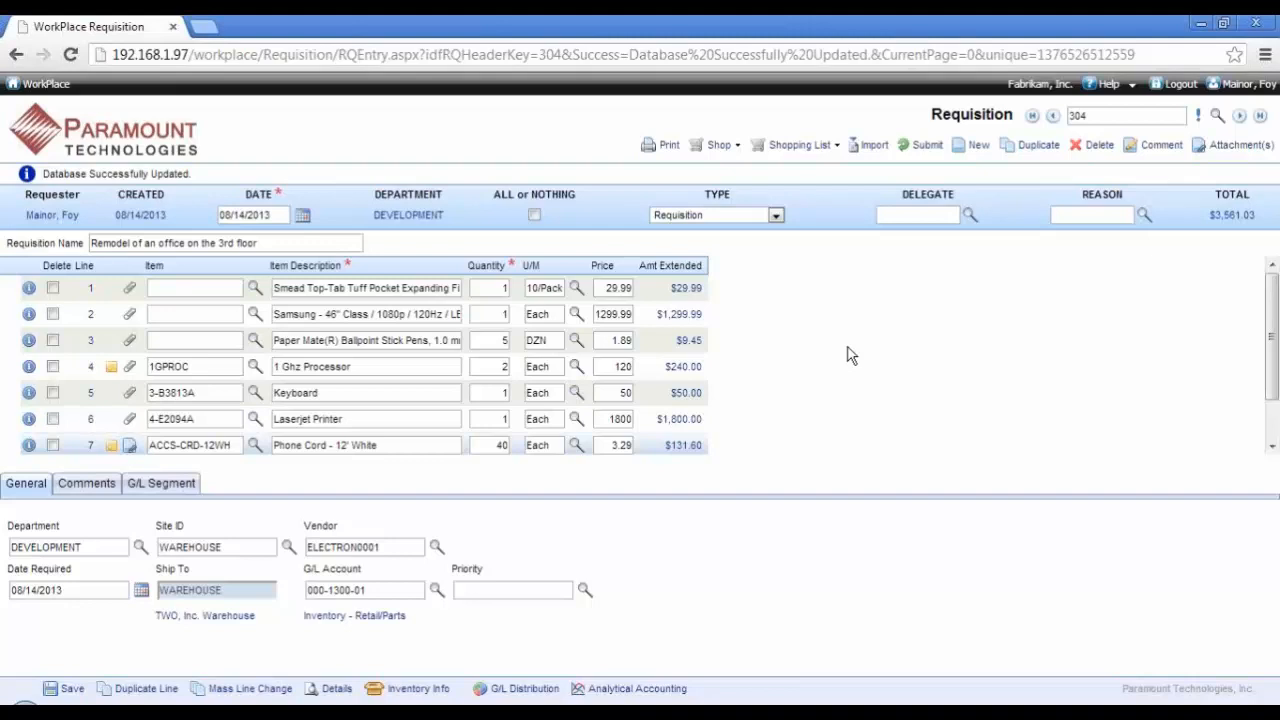
Step: Review the general details of the 1 Ghz Processor, Ballpoint Stick Pens and Phone Cord lines
left_click(176, 368)
left_click(320, 340)
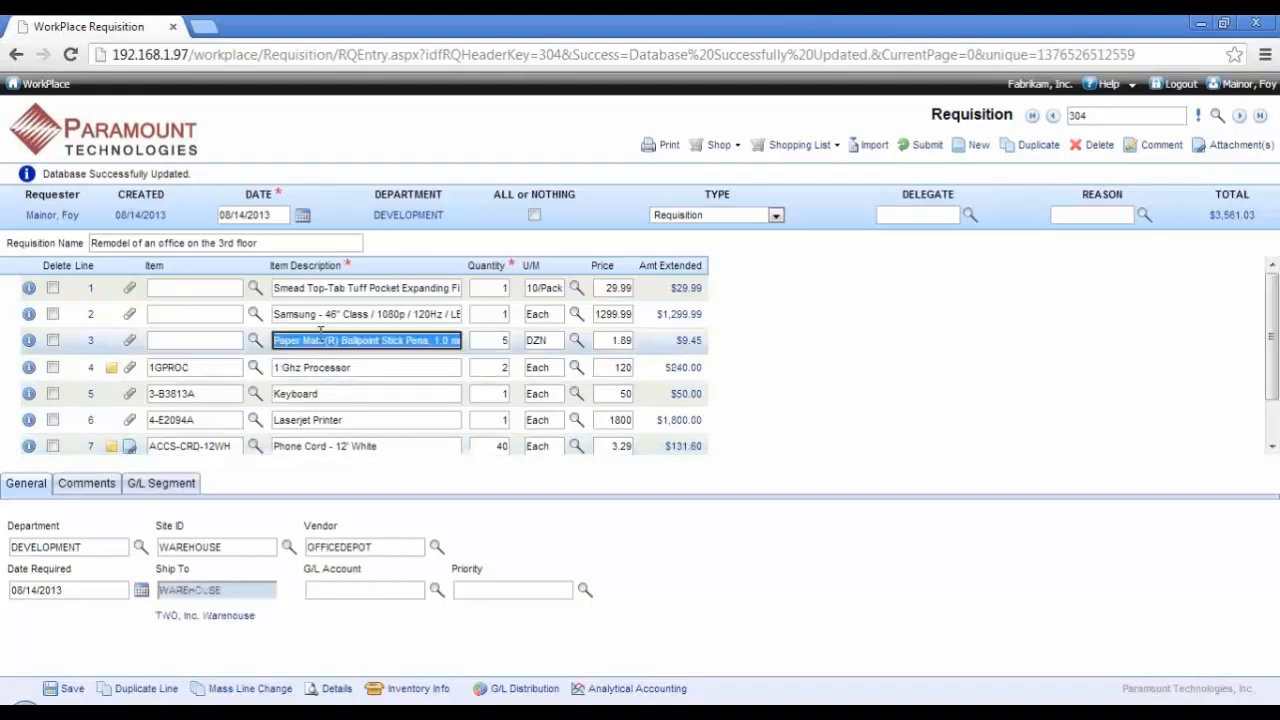
left_click(329, 446)
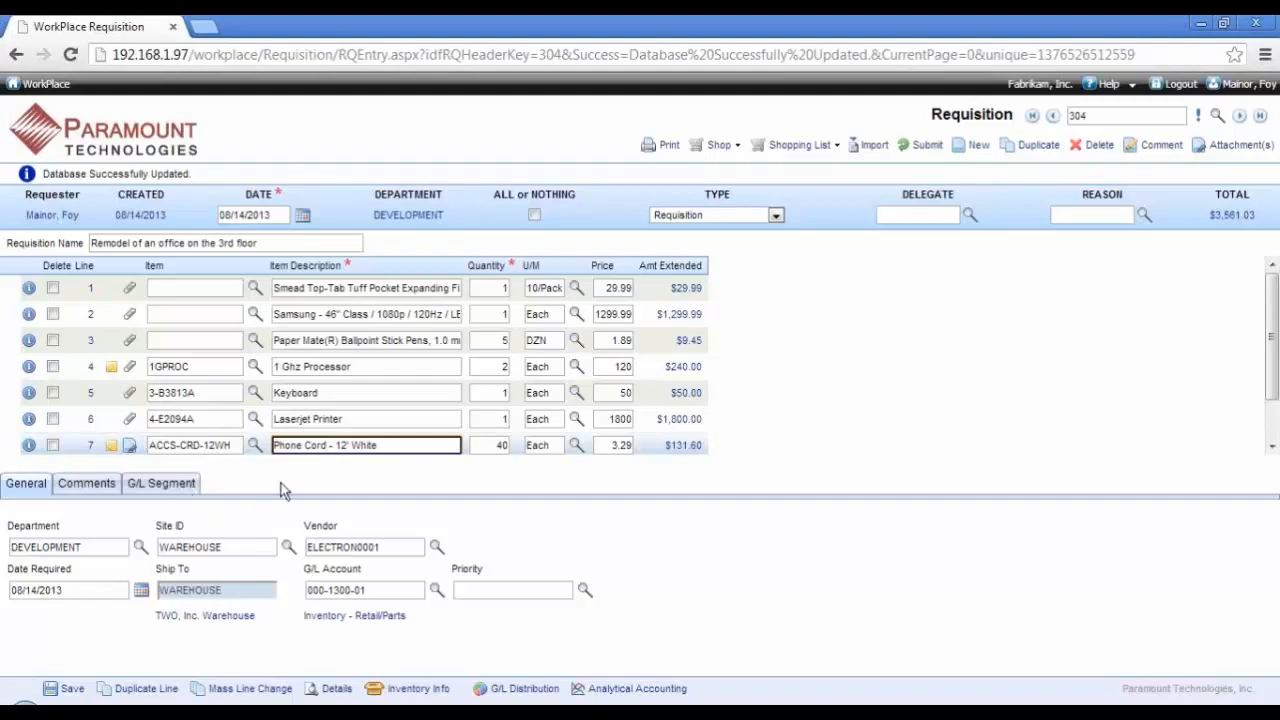
Step: Set the Site ID to WAREHOUSE across the requisition lines with a mass line change
left_click(255, 689)
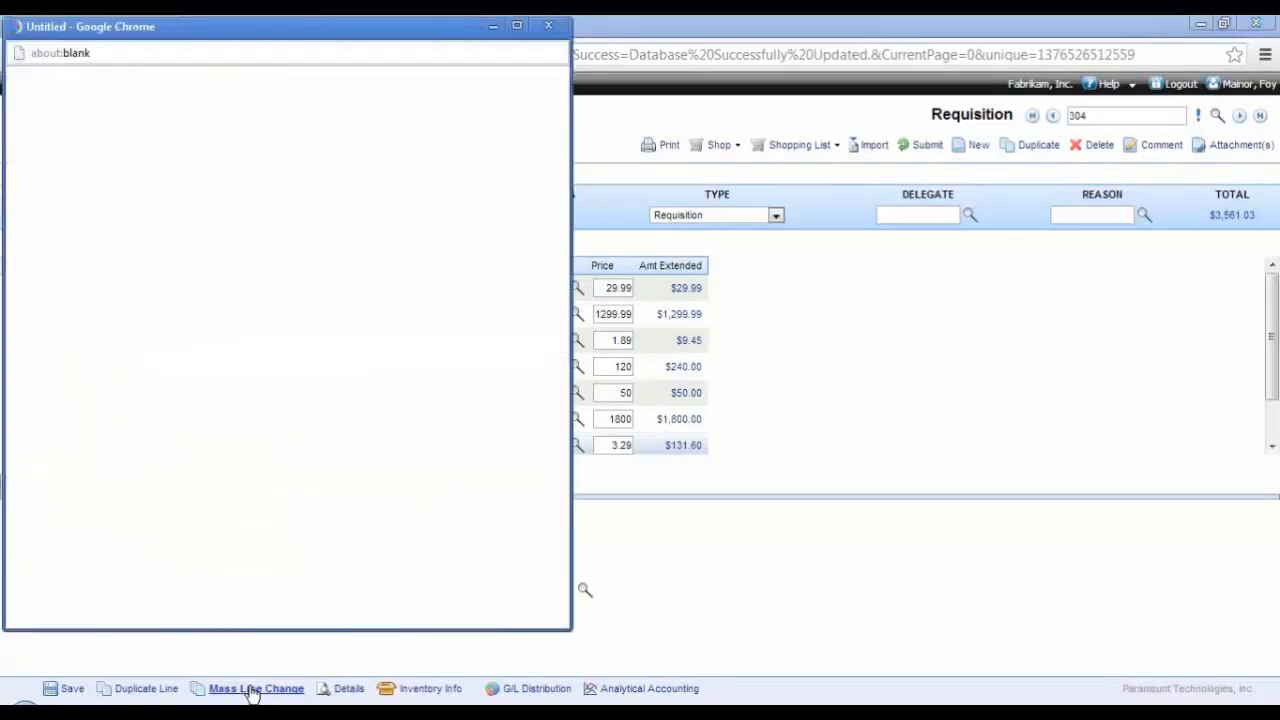
double_click(134, 230)
scroll(128, 418, "down", 4)
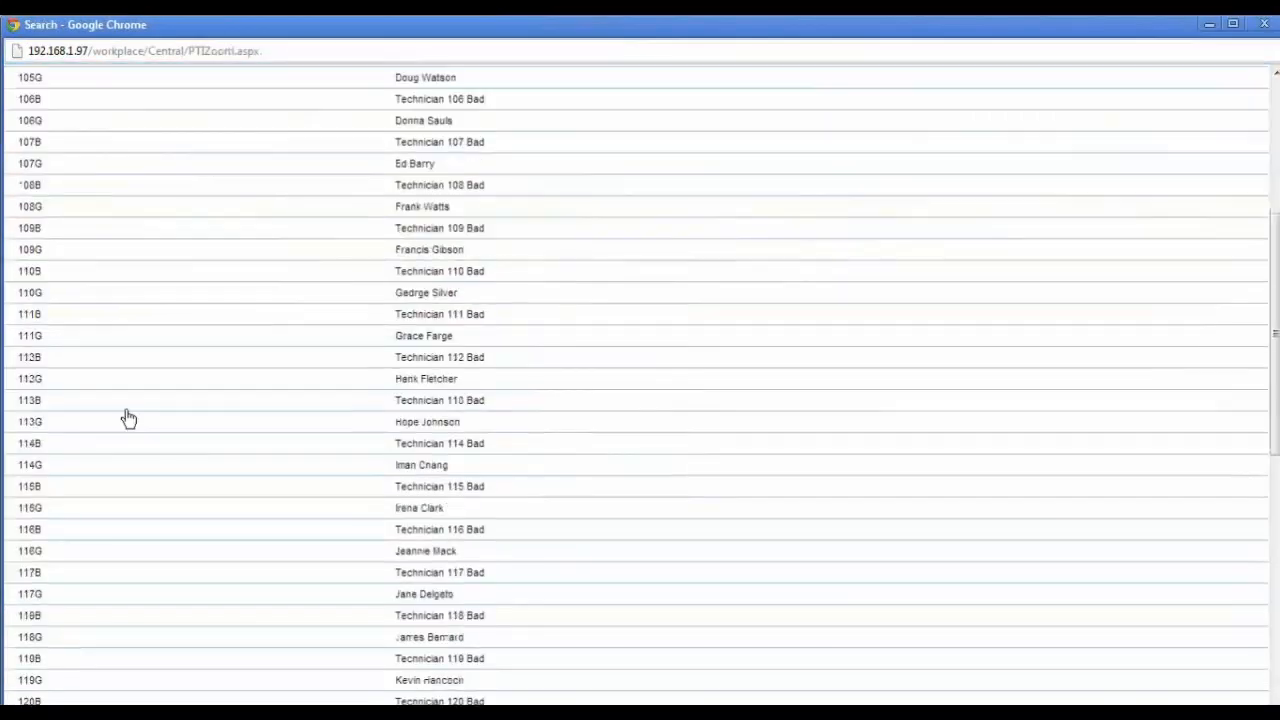
scroll(126, 420, "down", 7)
left_click(100, 612)
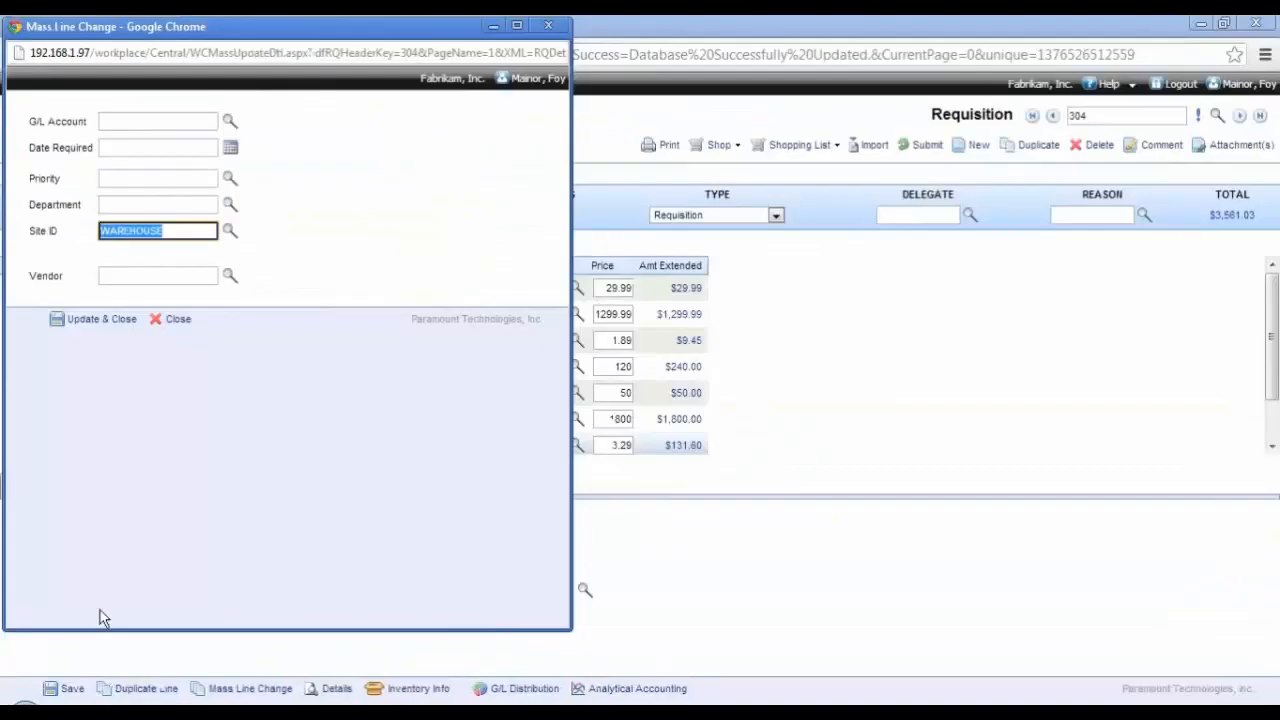
left_click(110, 320)
left_click(320, 355)
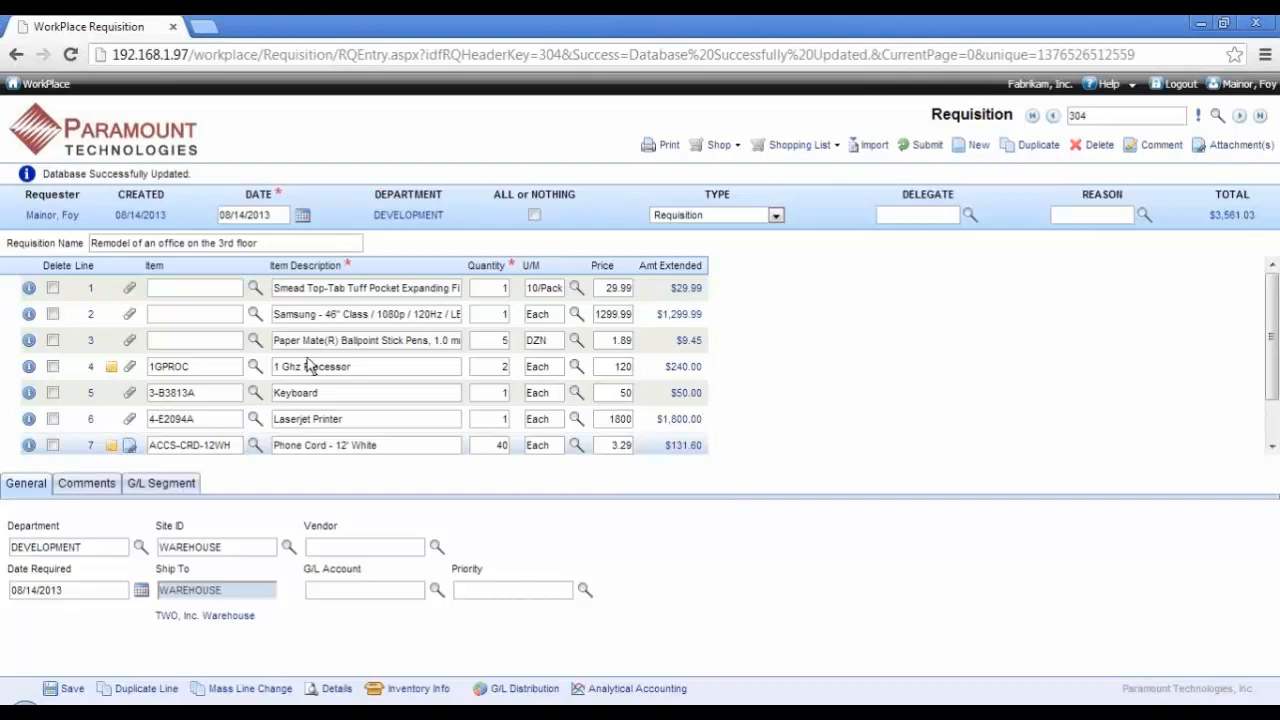
Step: Submit the requisition for approval
left_click(926, 146)
left_click(748, 432)
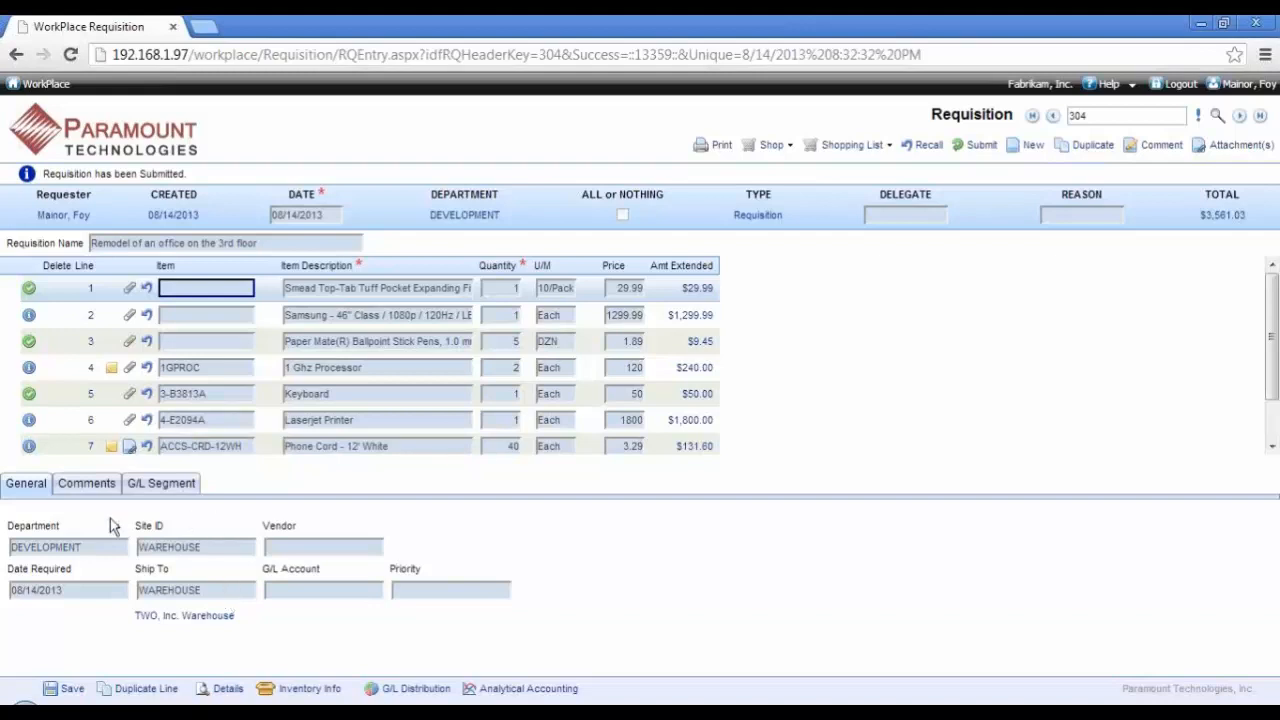
Step: Review the Laserjet Printer line's approval path, encumbrance information and log, and log out of WorkPlace
left_click(215, 368)
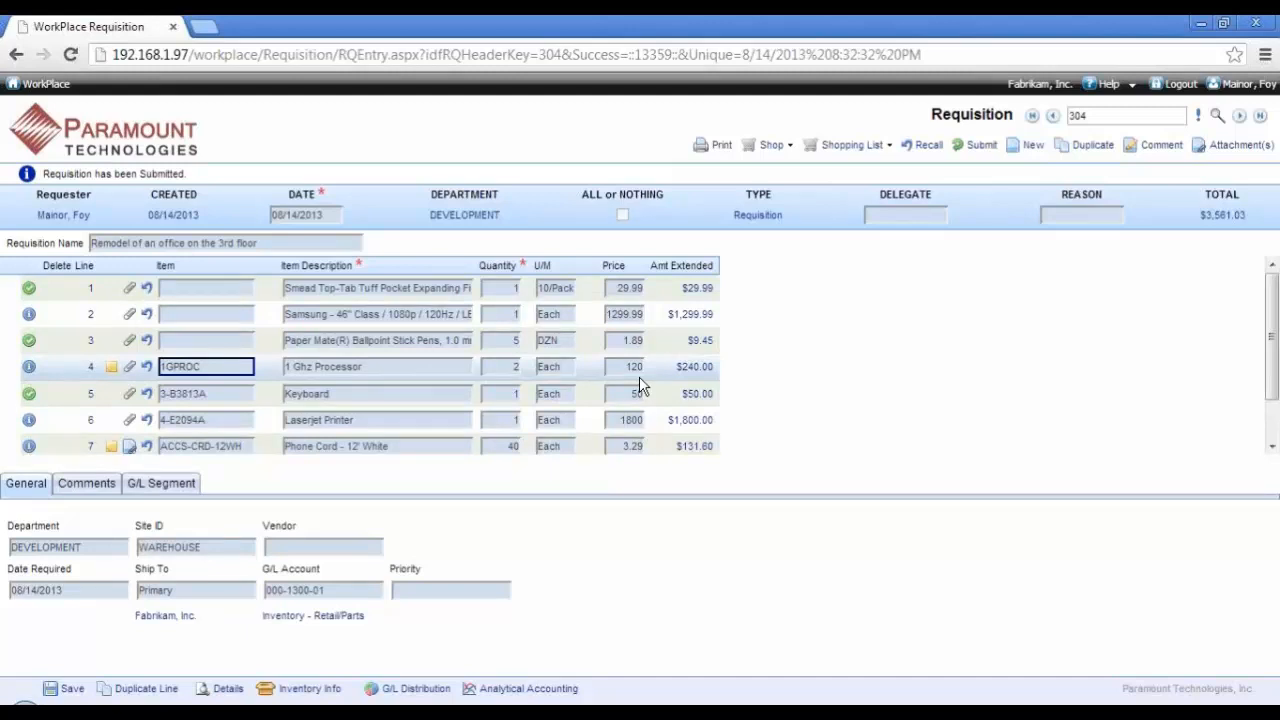
left_click(349, 422)
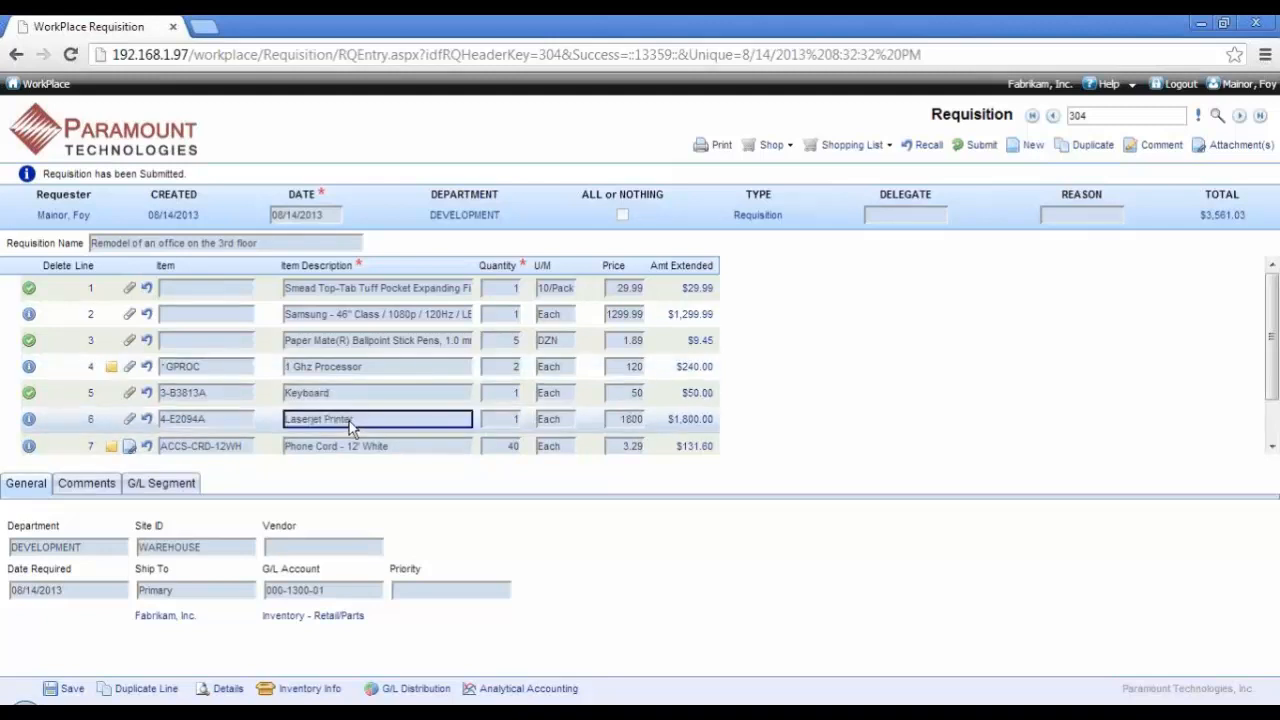
left_click(222, 689)
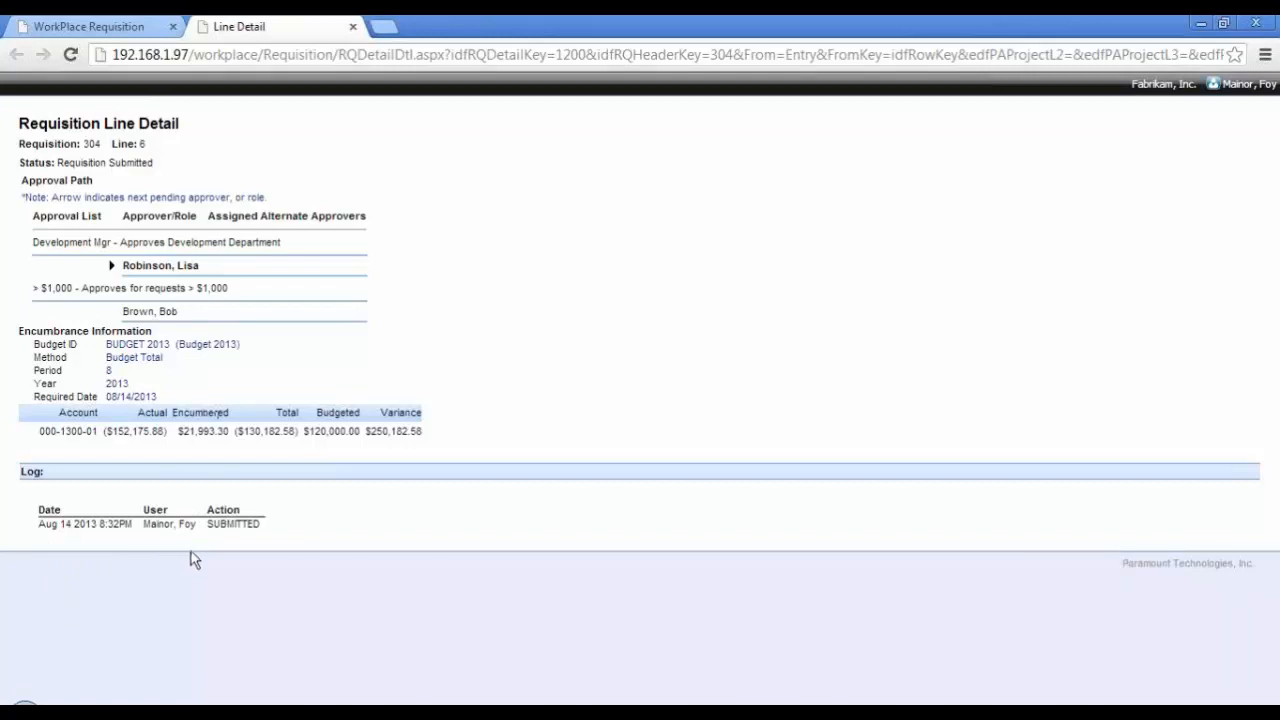
left_click(354, 27)
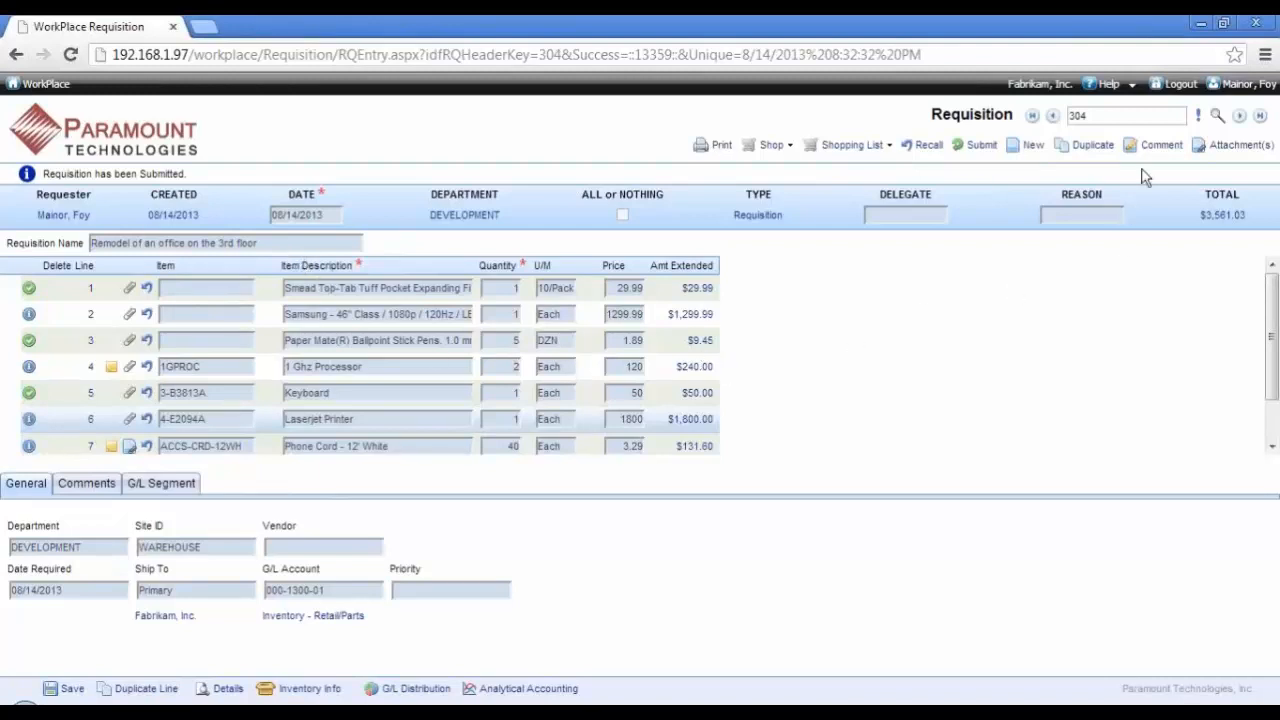
left_click(1179, 95)
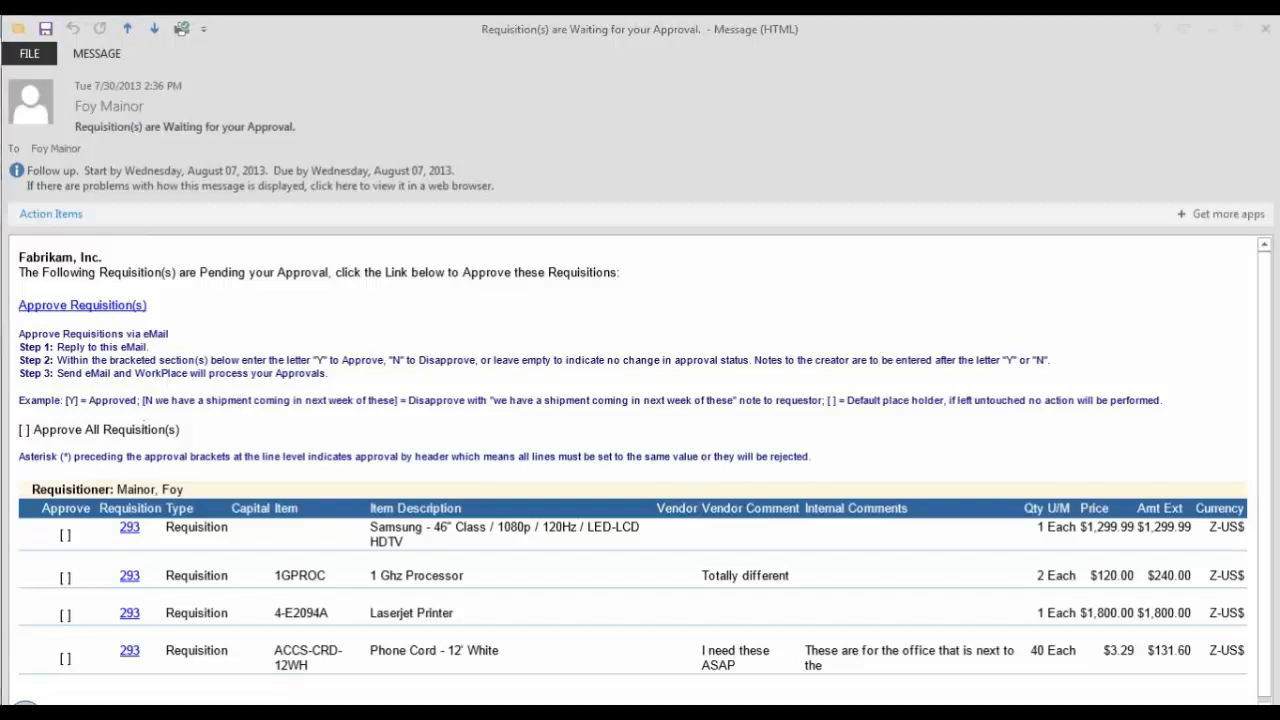
Step: Reply to the pending-approval email in Outlook, marking the Samsung HDTV, 1 Ghz Processor and Phone Cord lines with "y"
key("ctrl+r")
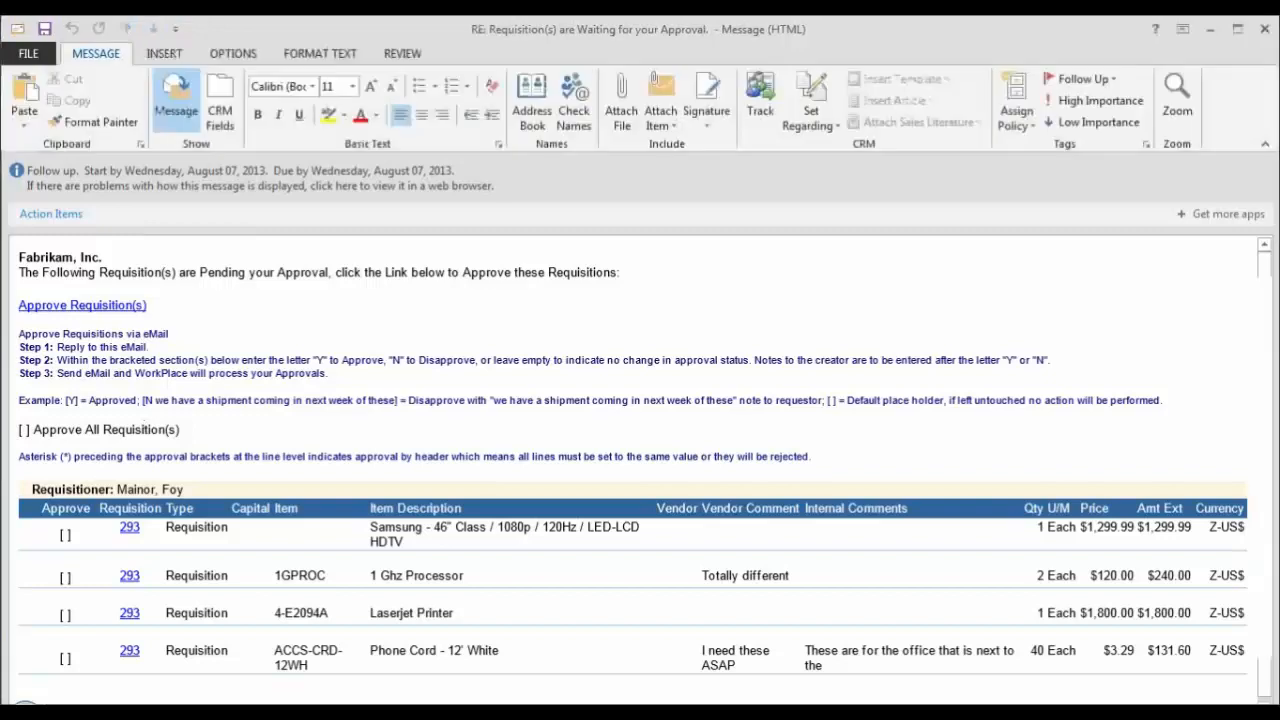
scroll(415, 412, "down", 4)
scroll(415, 412, "down", 5)
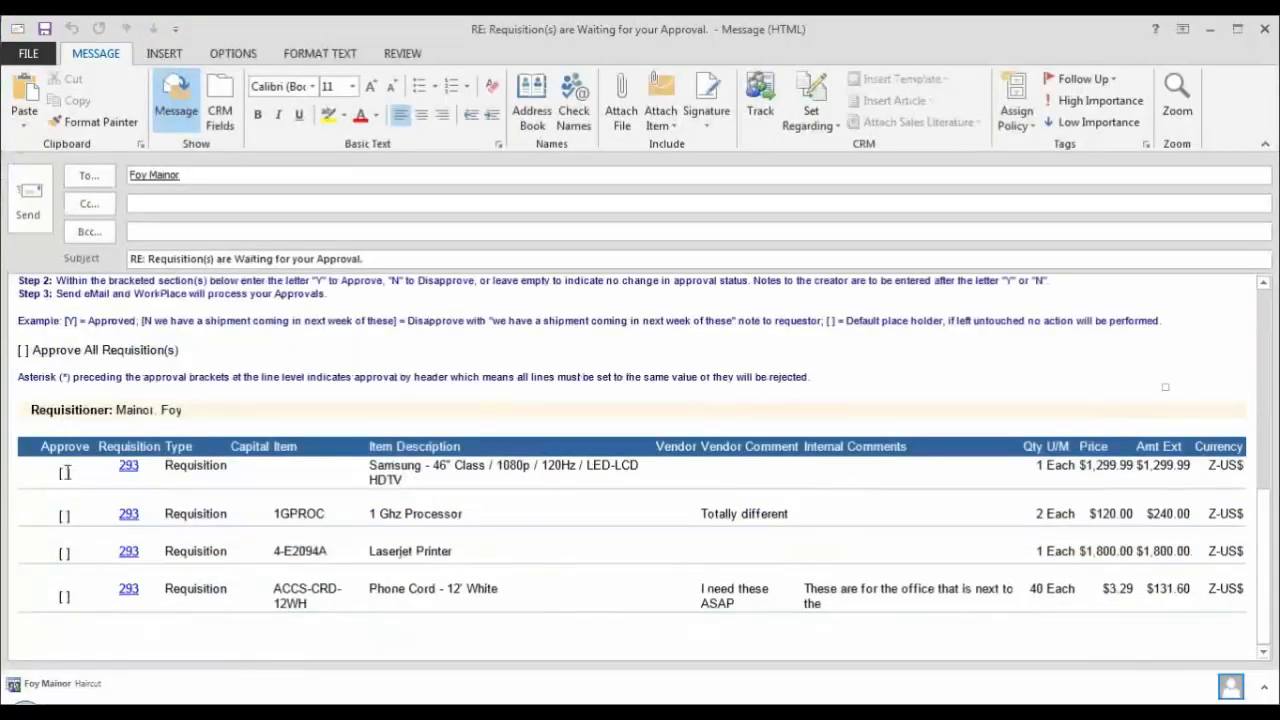
left_click(64, 473)
type("y")
left_click(64, 513)
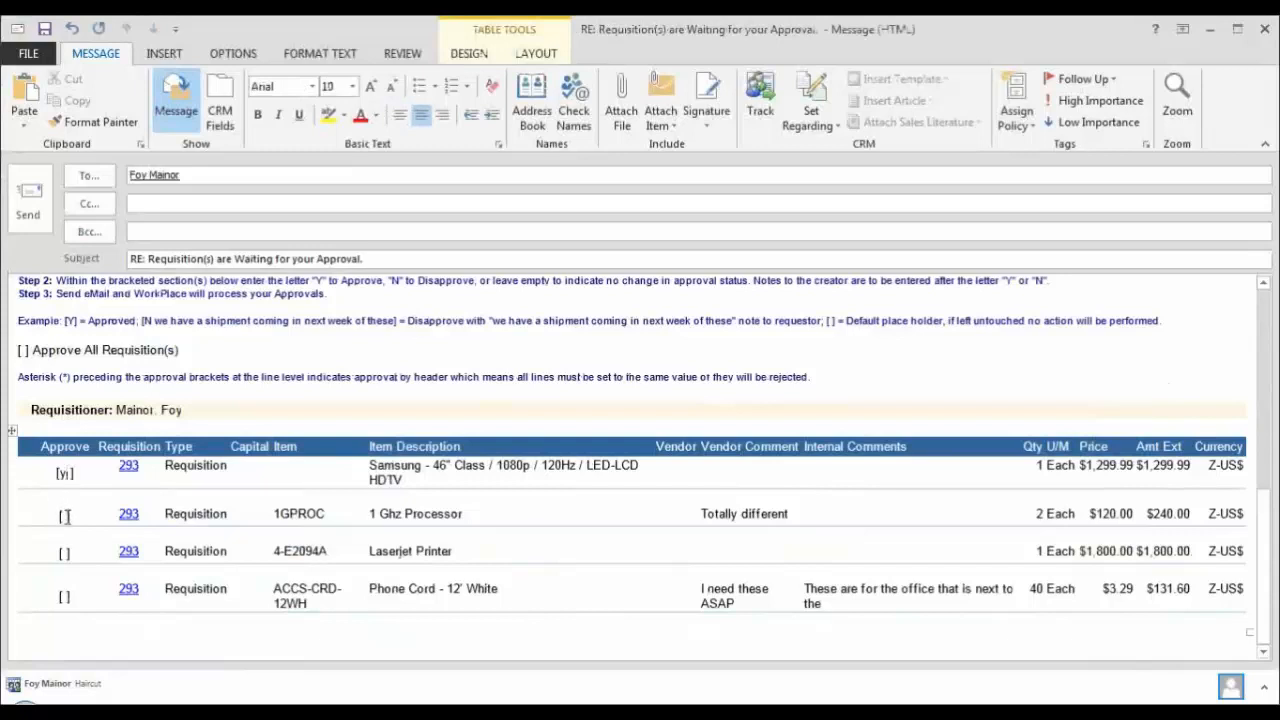
type("y")
left_click(63, 584)
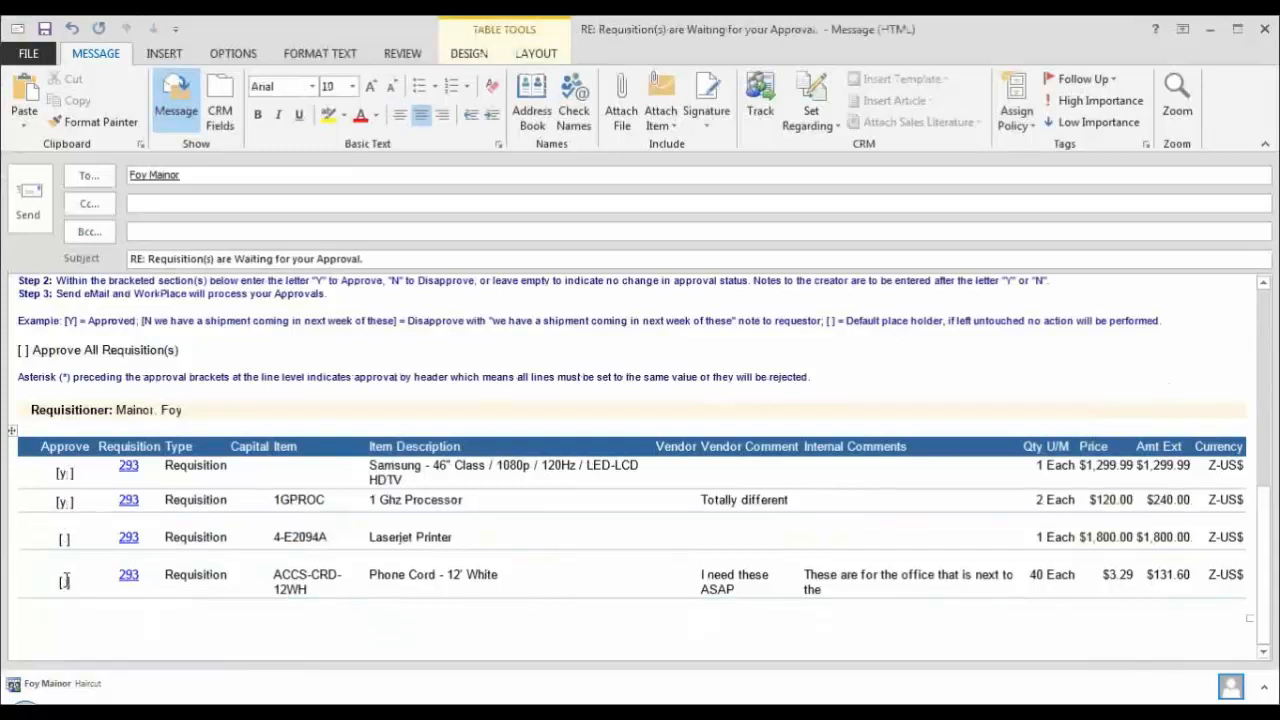
type("y")
Step: Mark the Laserjet Printer line "n notes to the requester", and discard the email reply without saving
left_click(63, 524)
type("n notes to")
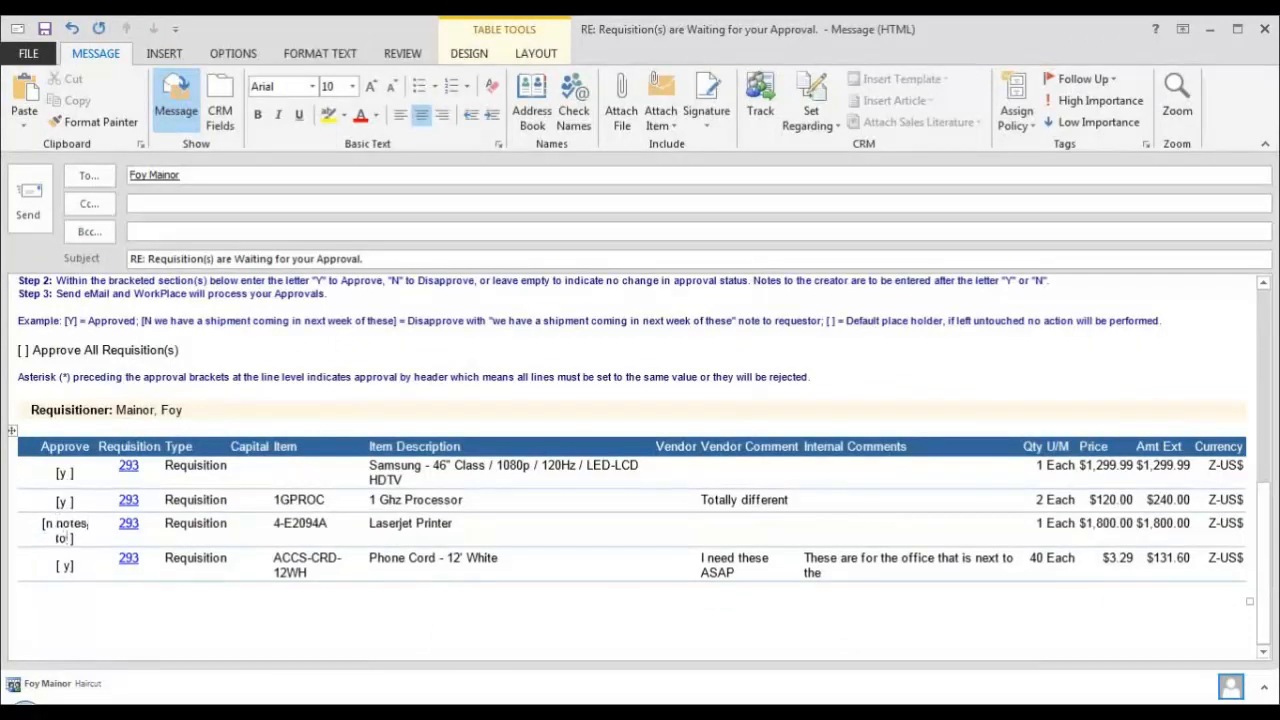
type(" the reque")
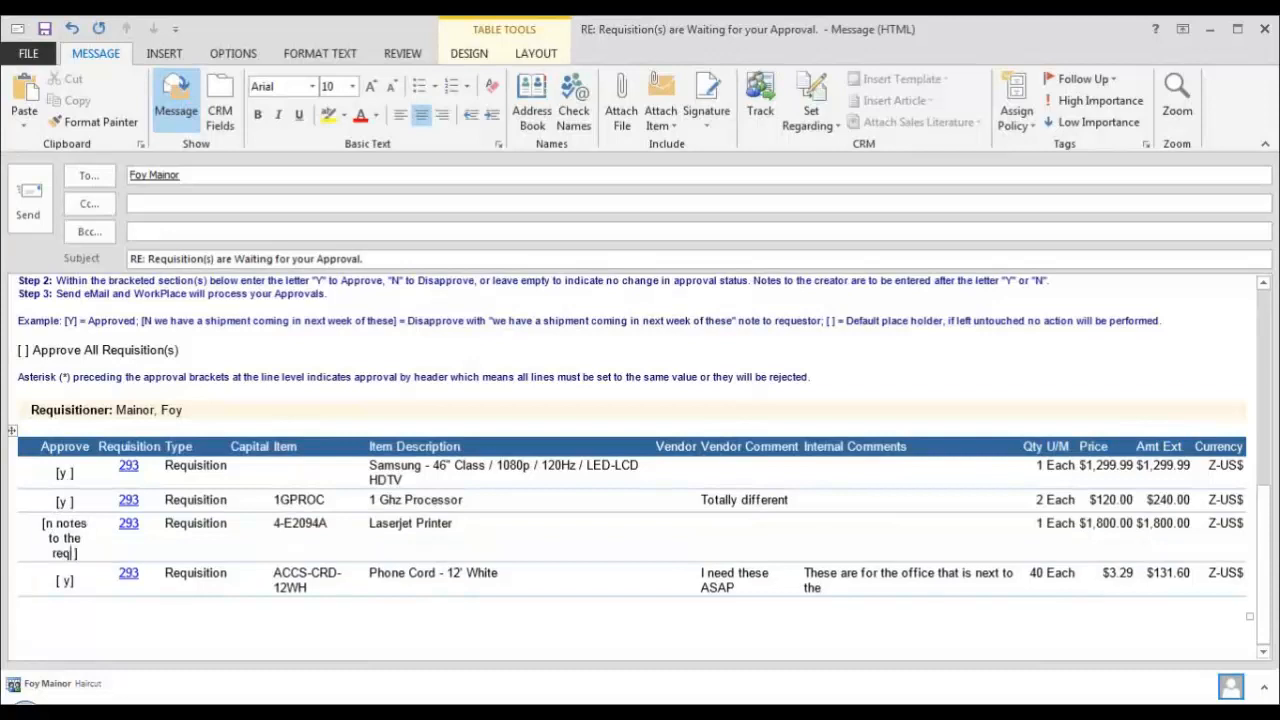
type("ster")
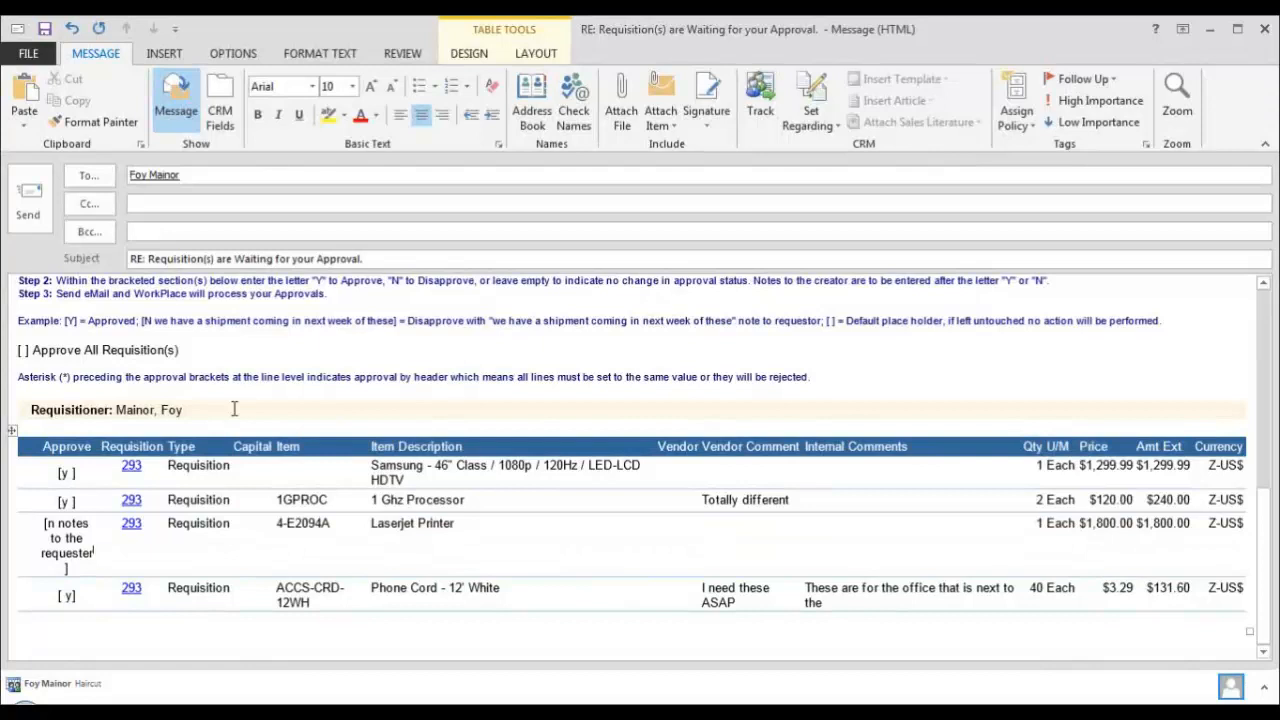
left_click(1266, 33)
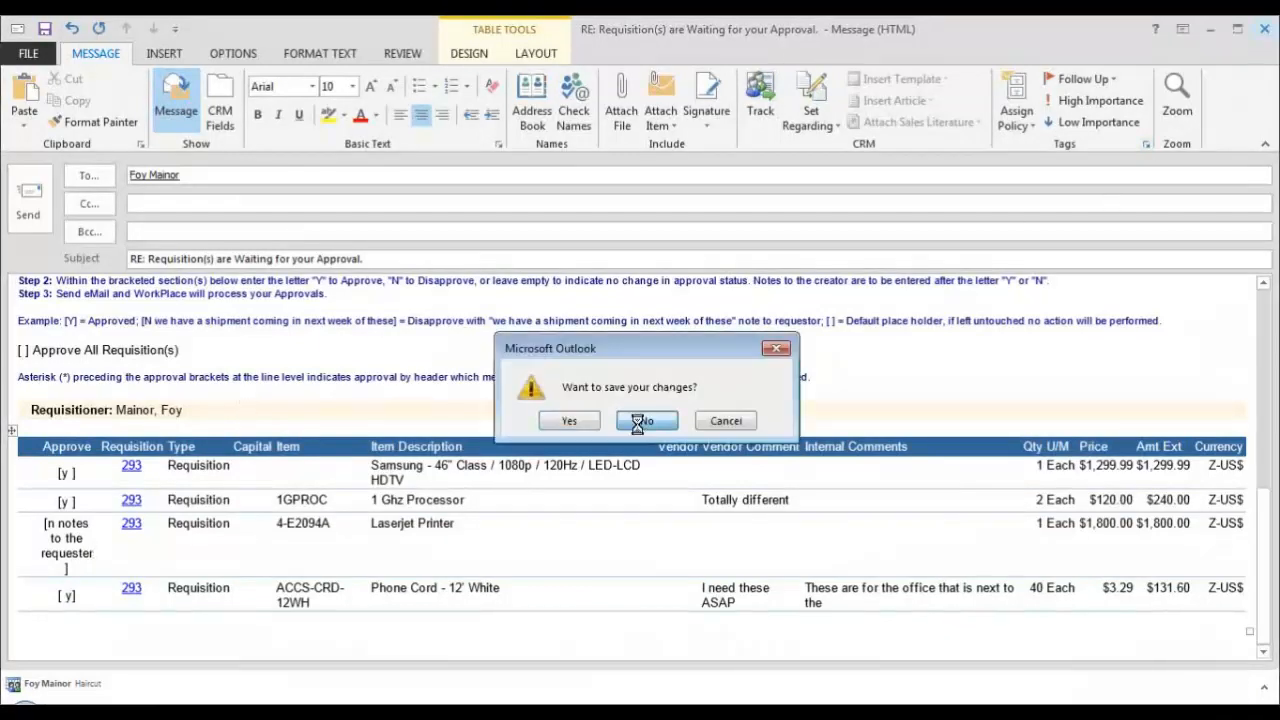
left_click(638, 422)
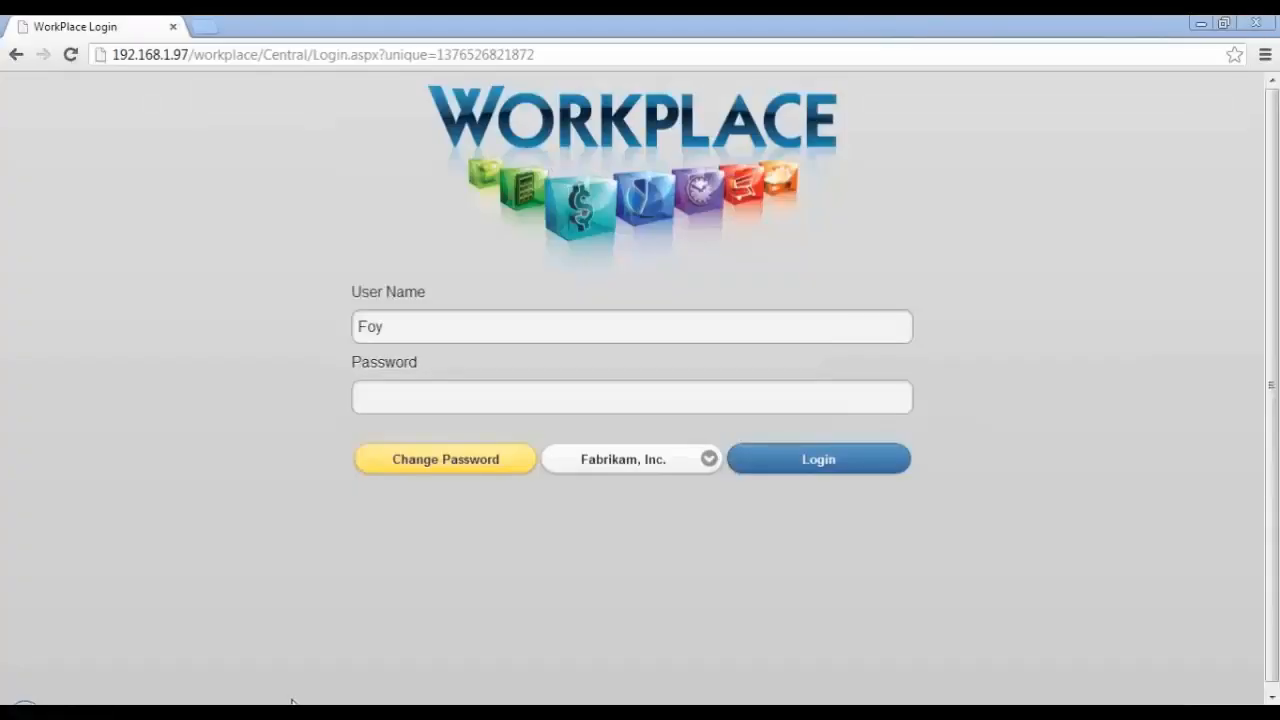
Step: Switch to the mobile WorkPlace login page in Opera and log in as the approver with the account password
left_click(292, 702)
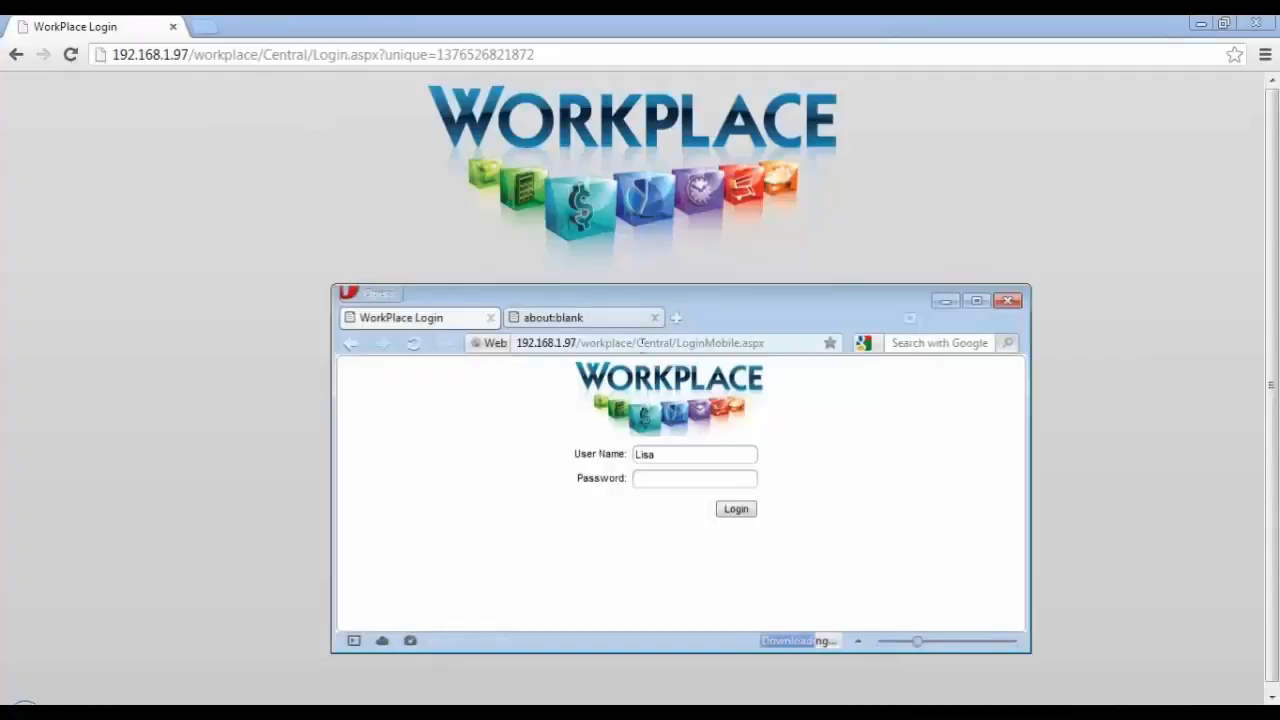
left_click_drag(678, 297, 623, 231)
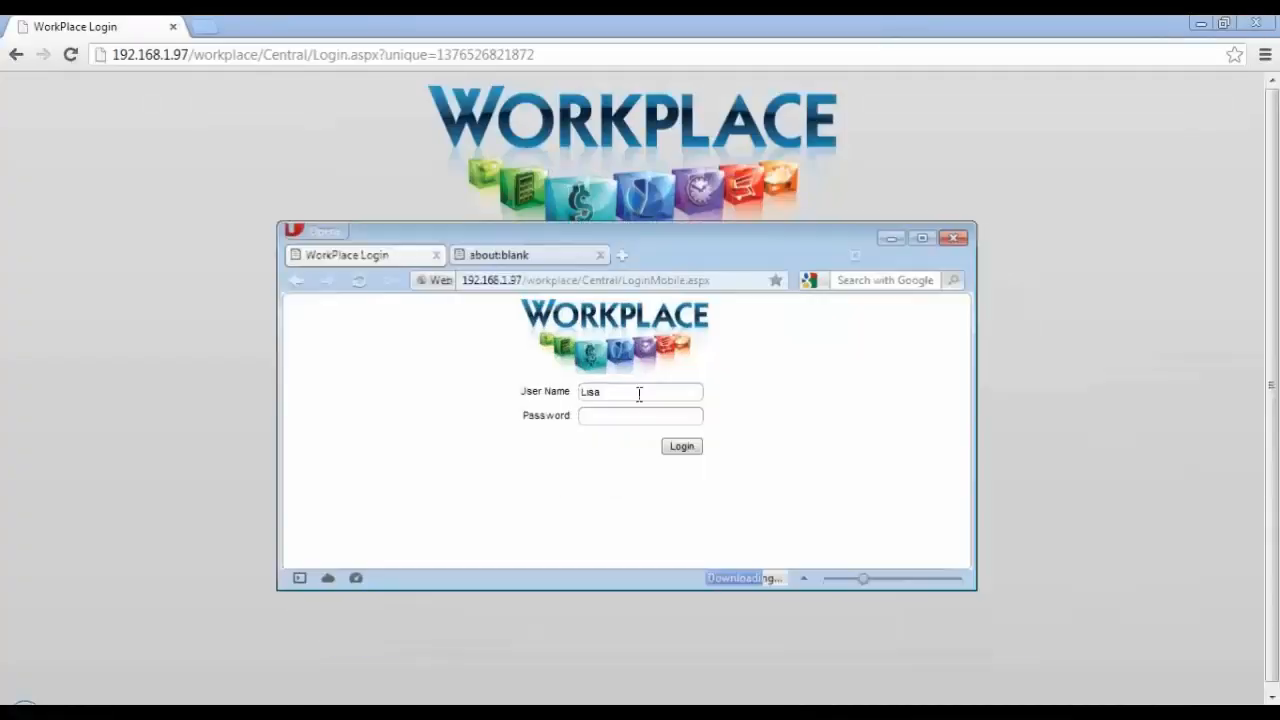
left_click(620, 413)
type("•••")
key("Return")
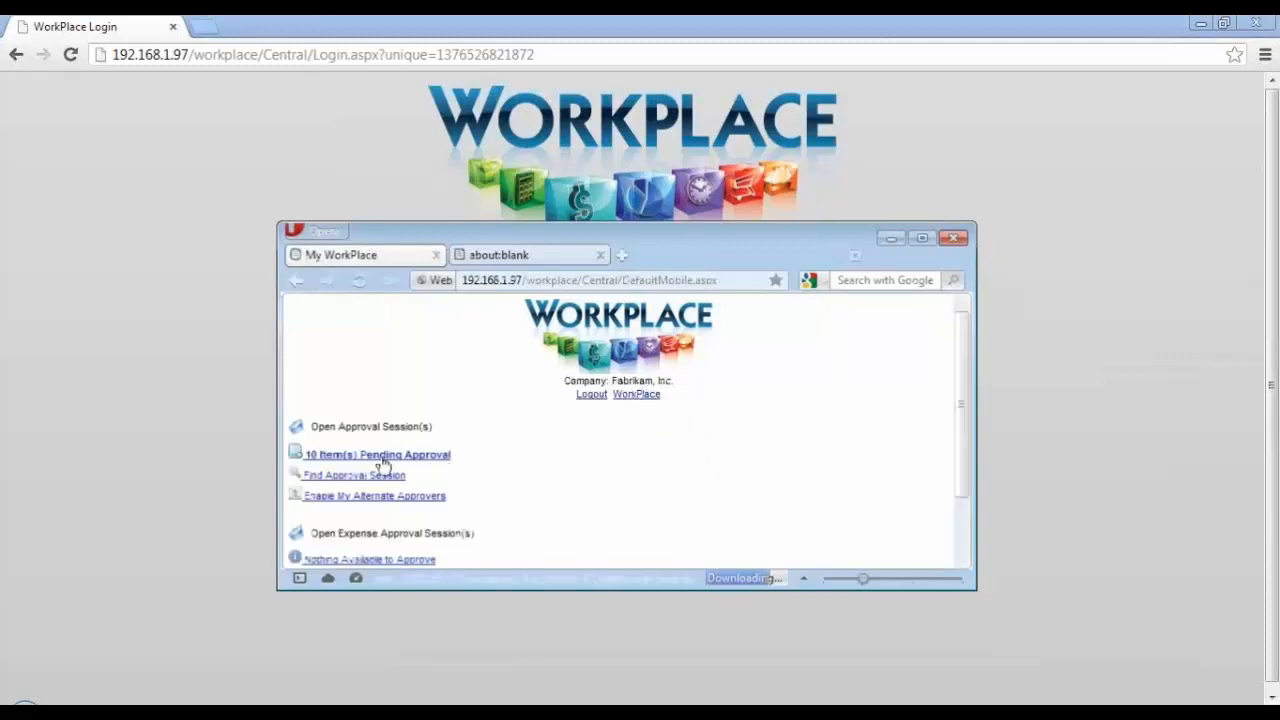
Step: Open the items pending approval and select the requisition "Remodel of an office on the 3rd floor"
left_click(378, 456)
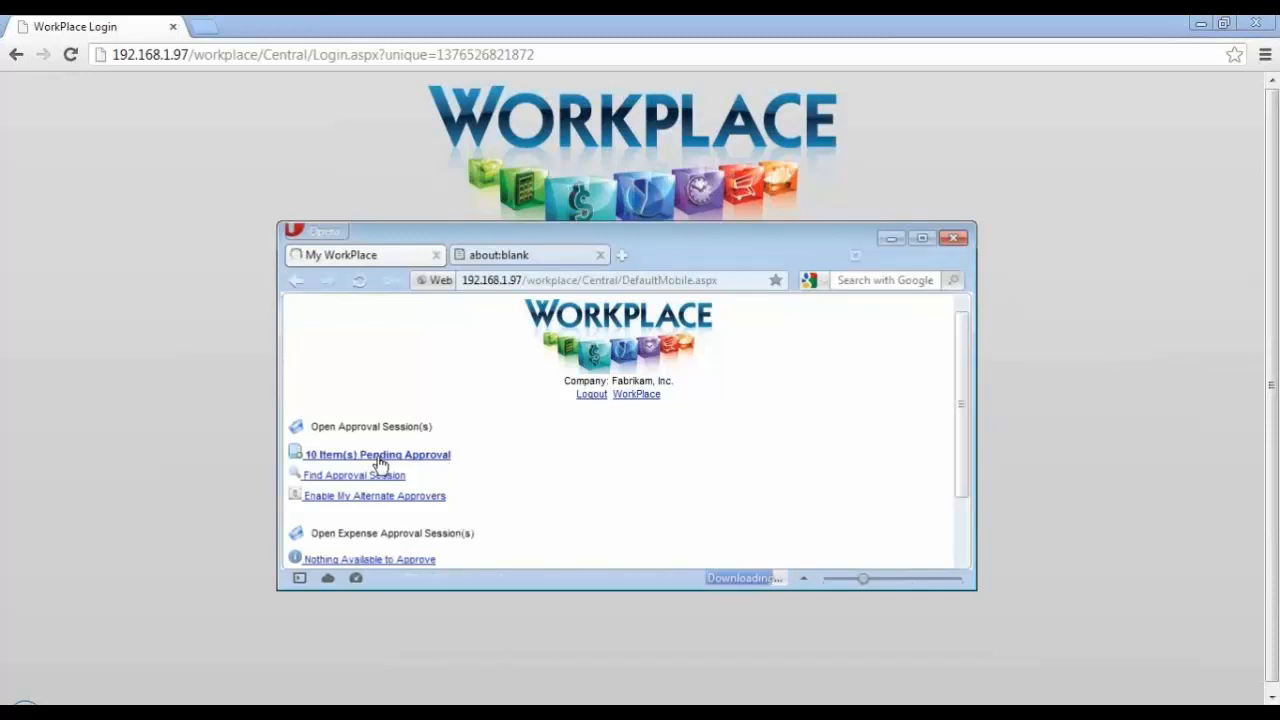
scroll(770, 435, "down", 3)
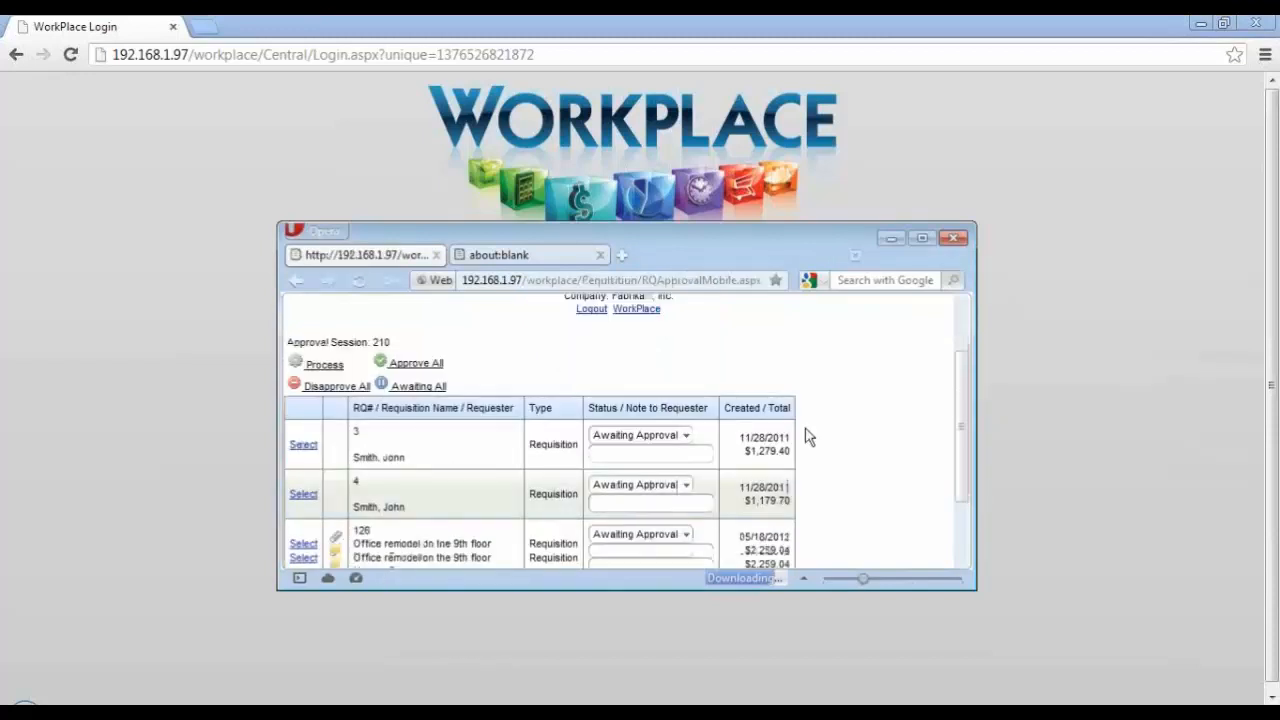
left_click(303, 520)
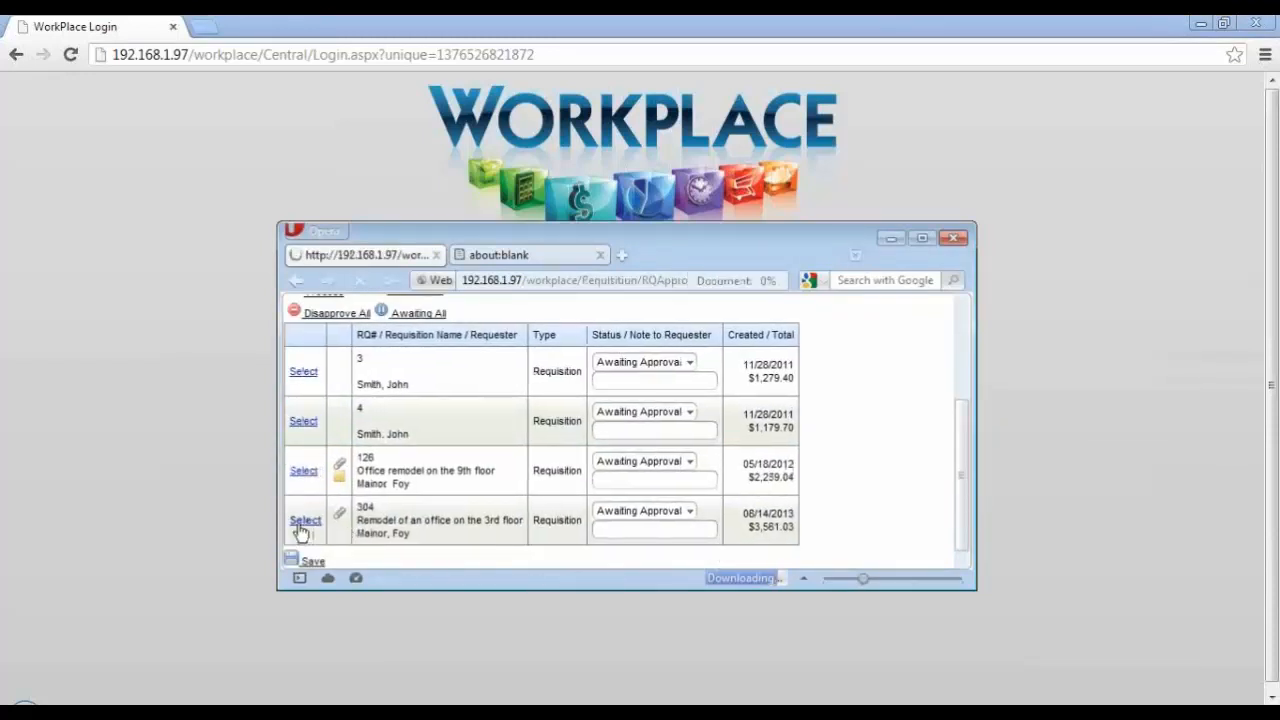
Step: Check the Phone Cord line's approval status choices, process the requisition on the mobile site, and log out
scroll(893, 415, "down", 3)
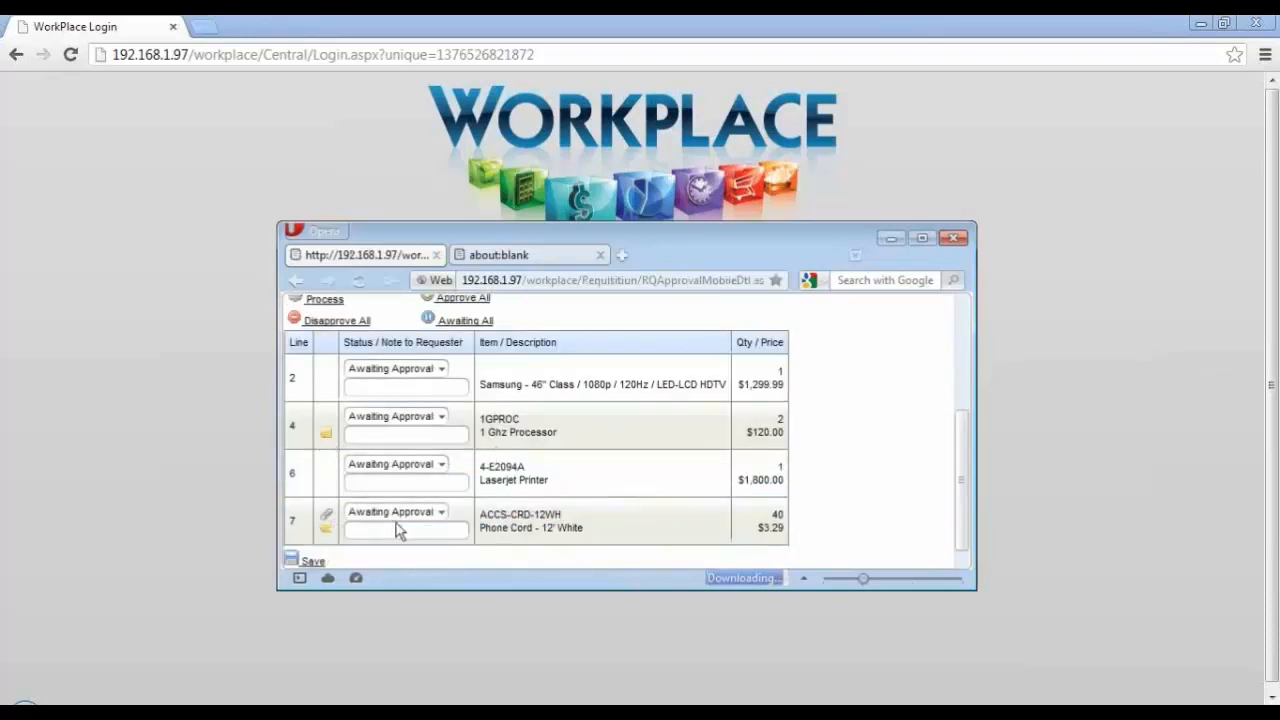
left_click(441, 512)
left_click(458, 532)
left_click(458, 532)
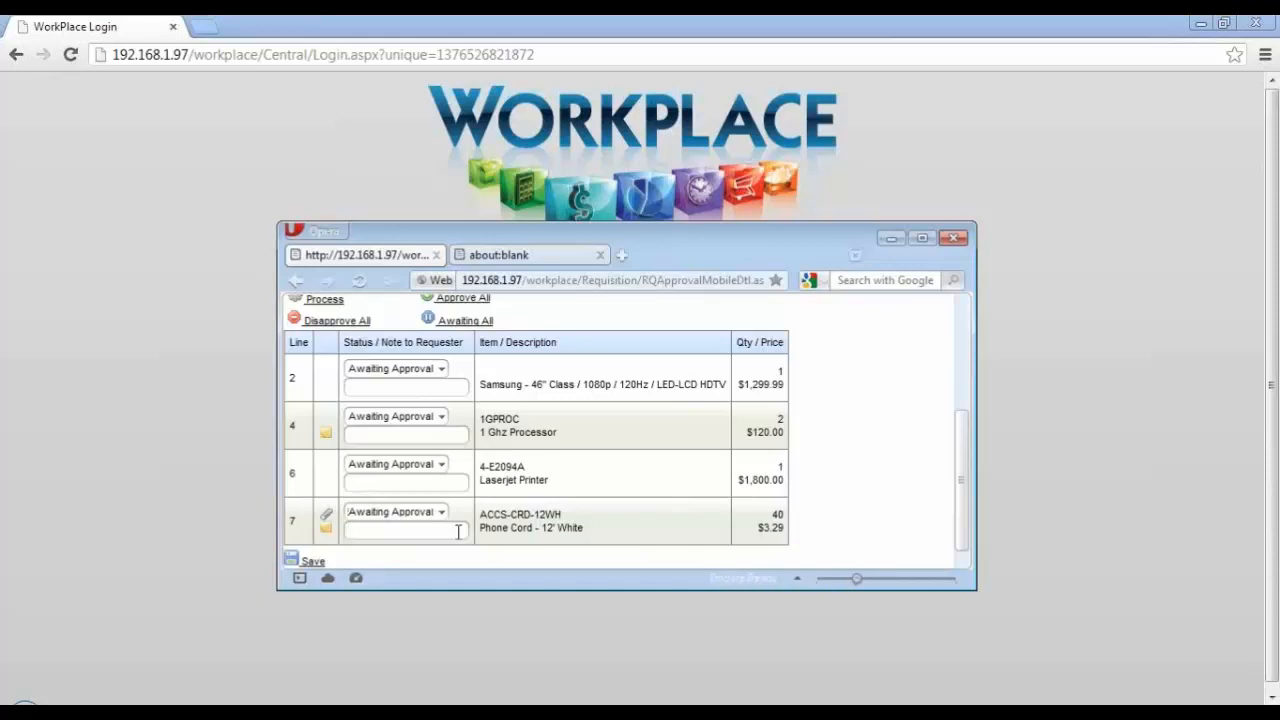
scroll(863, 437, "up", 3)
left_click(320, 494)
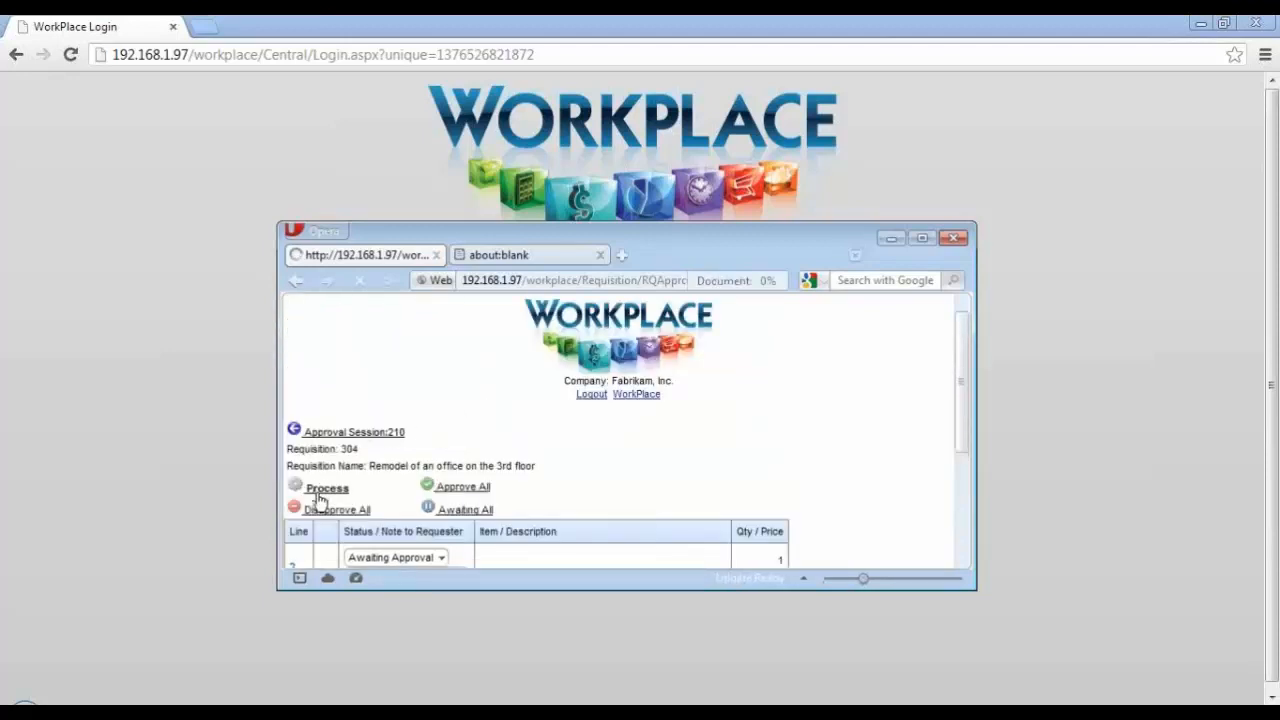
left_click(589, 396)
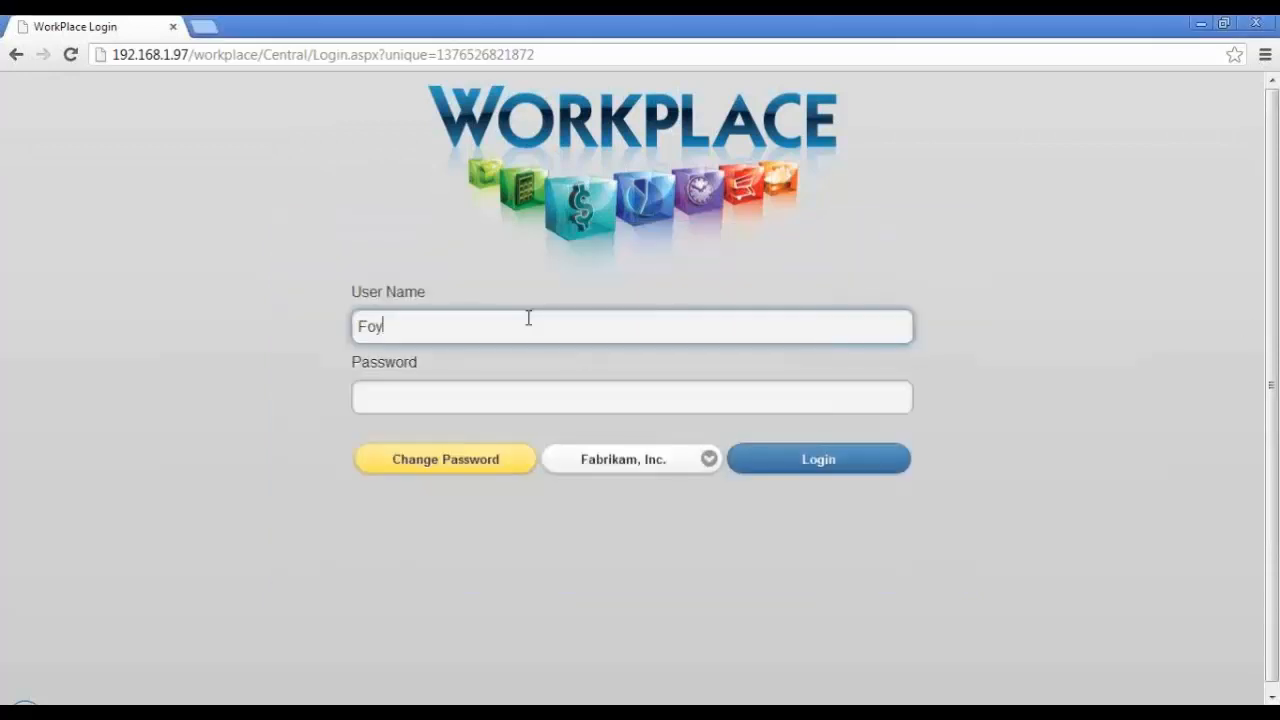
Step: Switch to the full WorkPlace site in Chrome and log in with the approver's user name and account password
double_click(529, 317)
type("Lisa")
key("Tab")
type("pass")
key("Return")
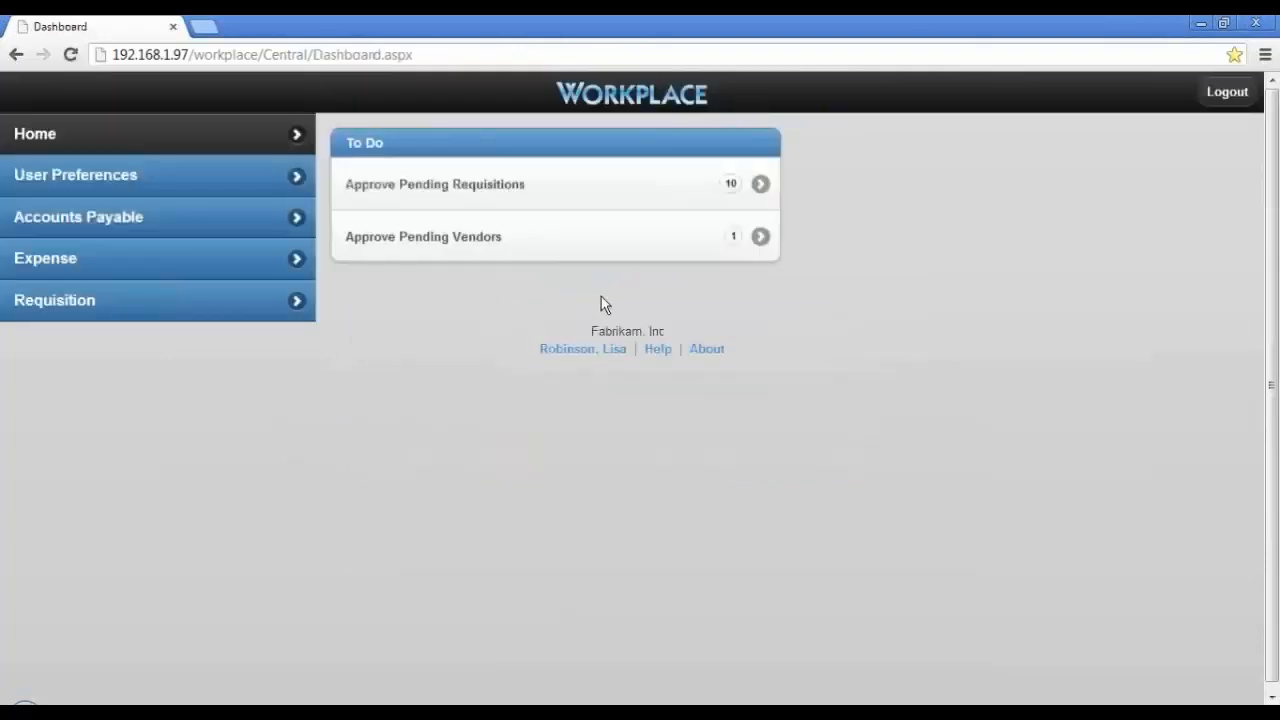
Step: Load the pending requisitions without filters into an approval session and expand "Remodel of an office on the 3rd floor"
left_click(737, 188)
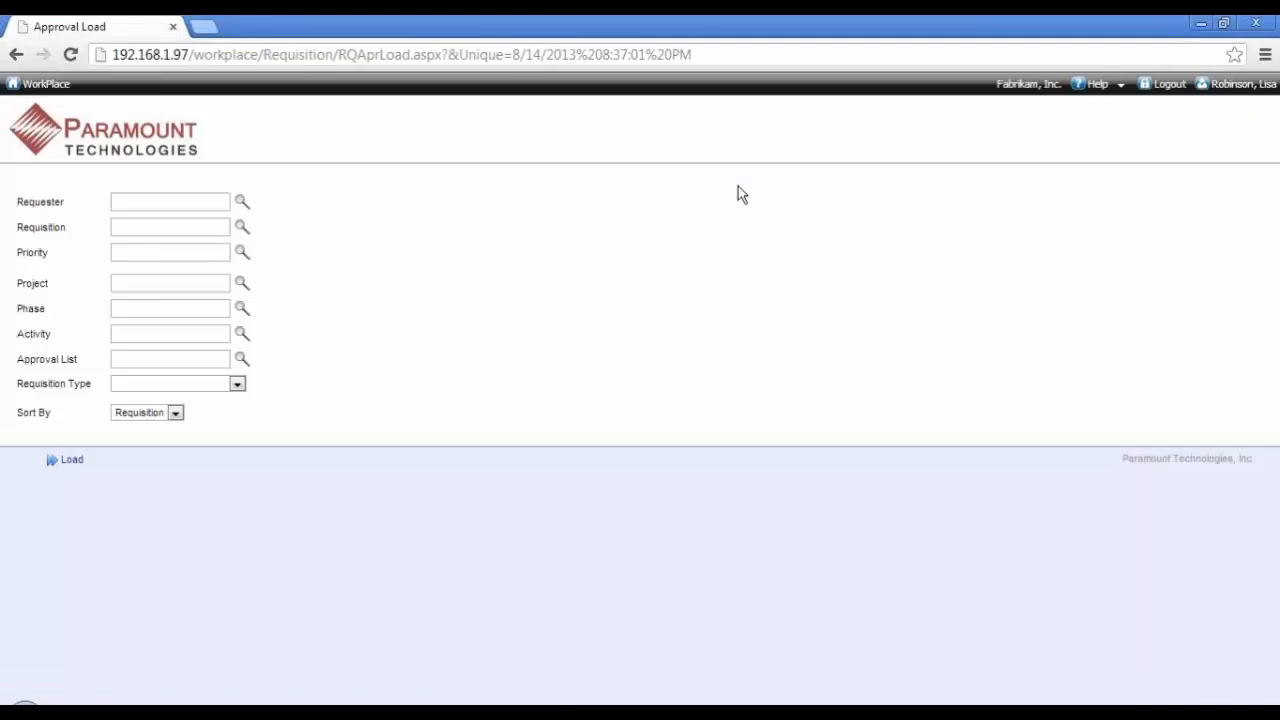
left_click(77, 460)
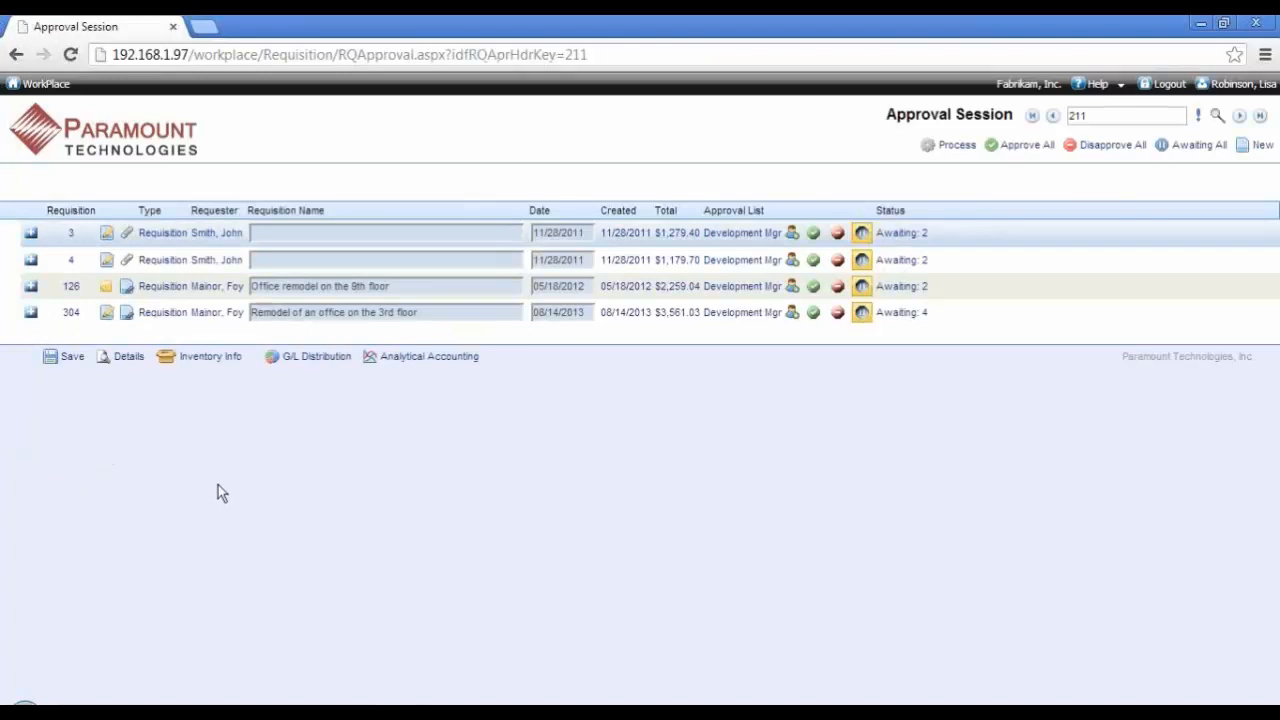
left_click(31, 313)
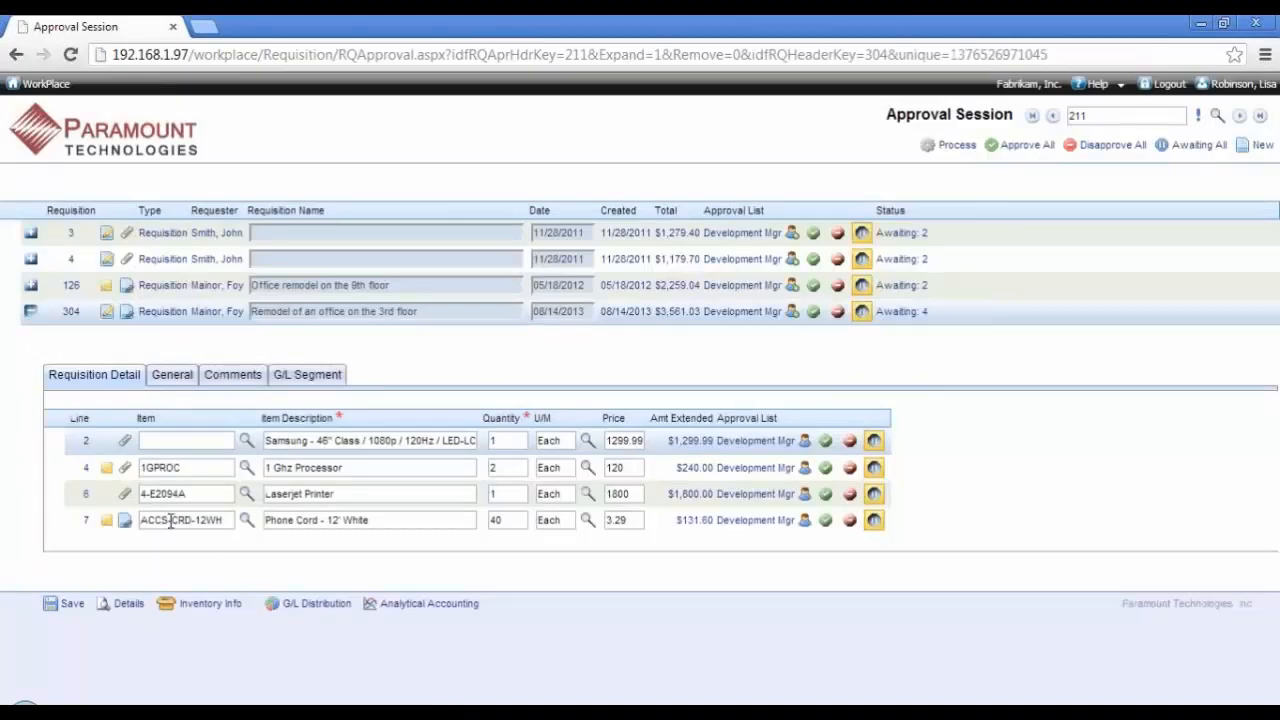
Step: Review the general information and comments of the Phone Cord line, and return to the requisition's line list
left_click(171, 520)
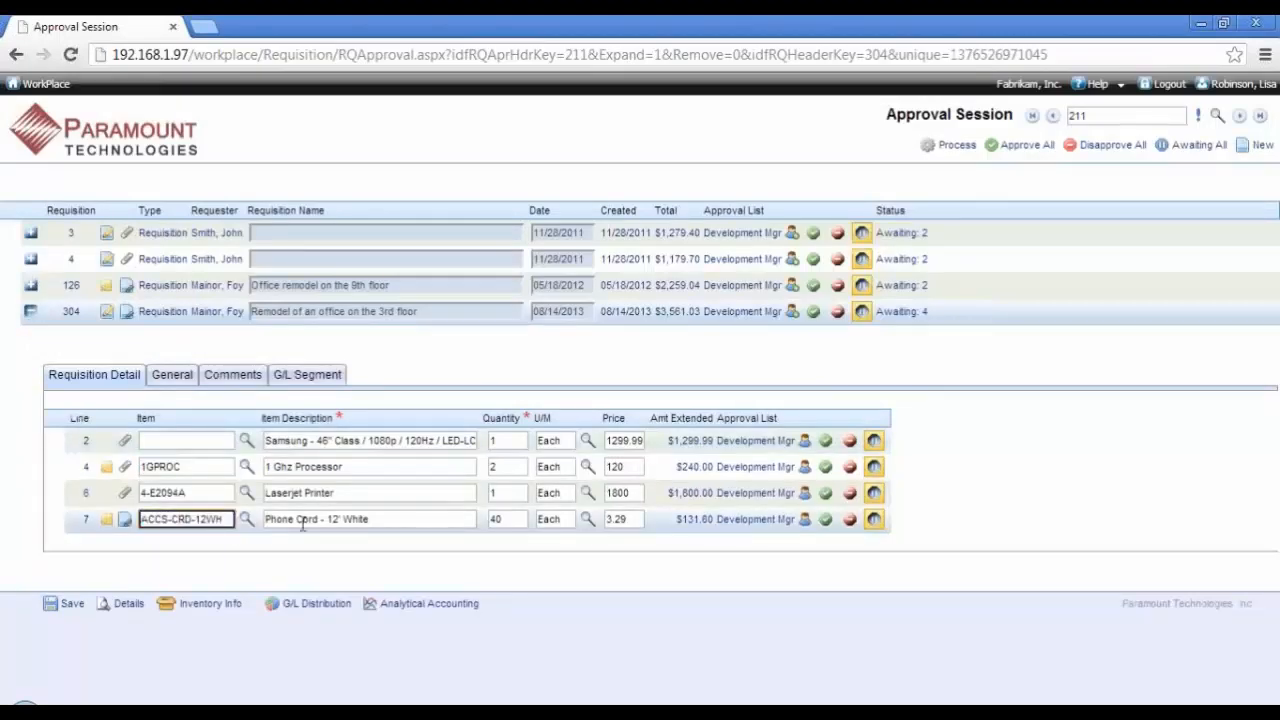
left_click(172, 374)
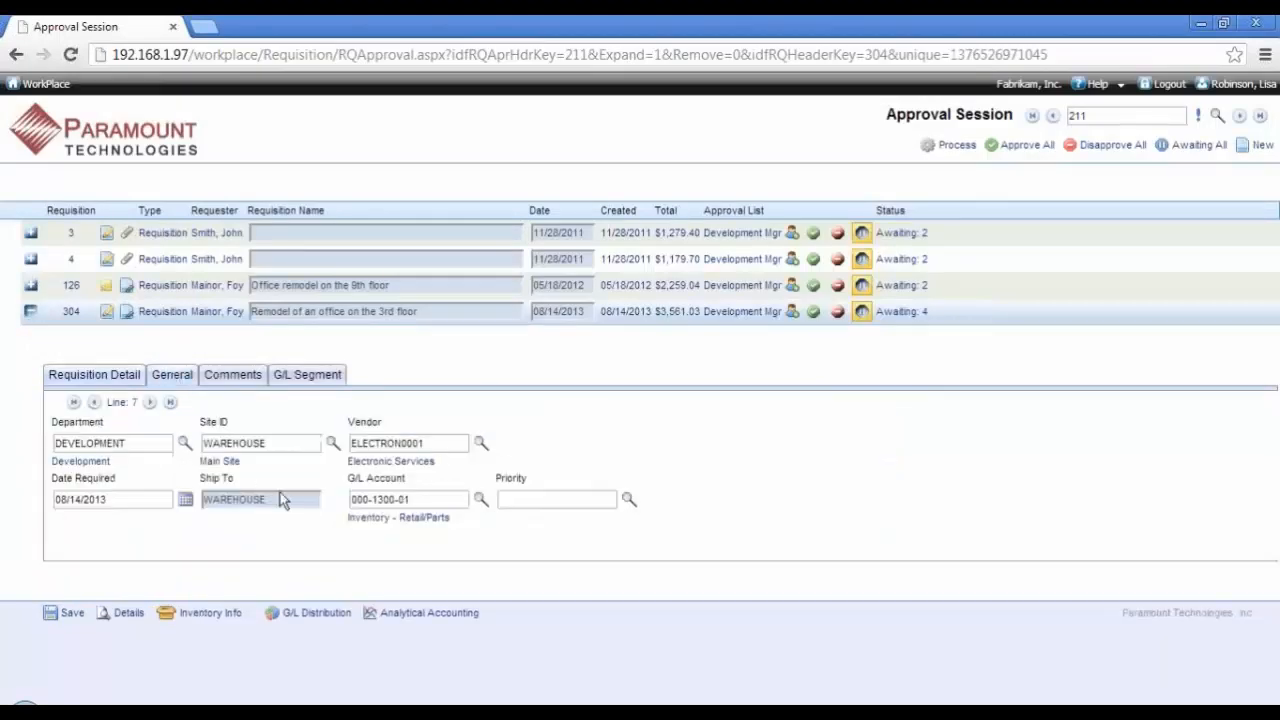
left_click(238, 378)
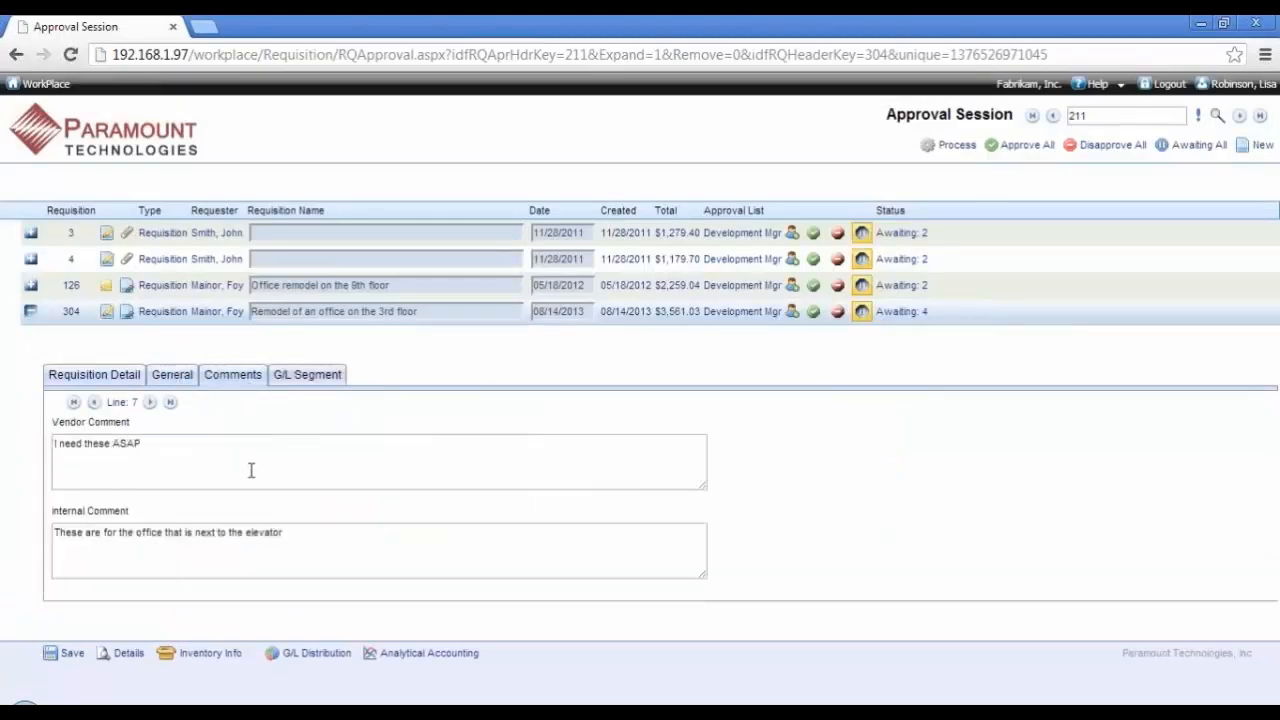
left_click(128, 382)
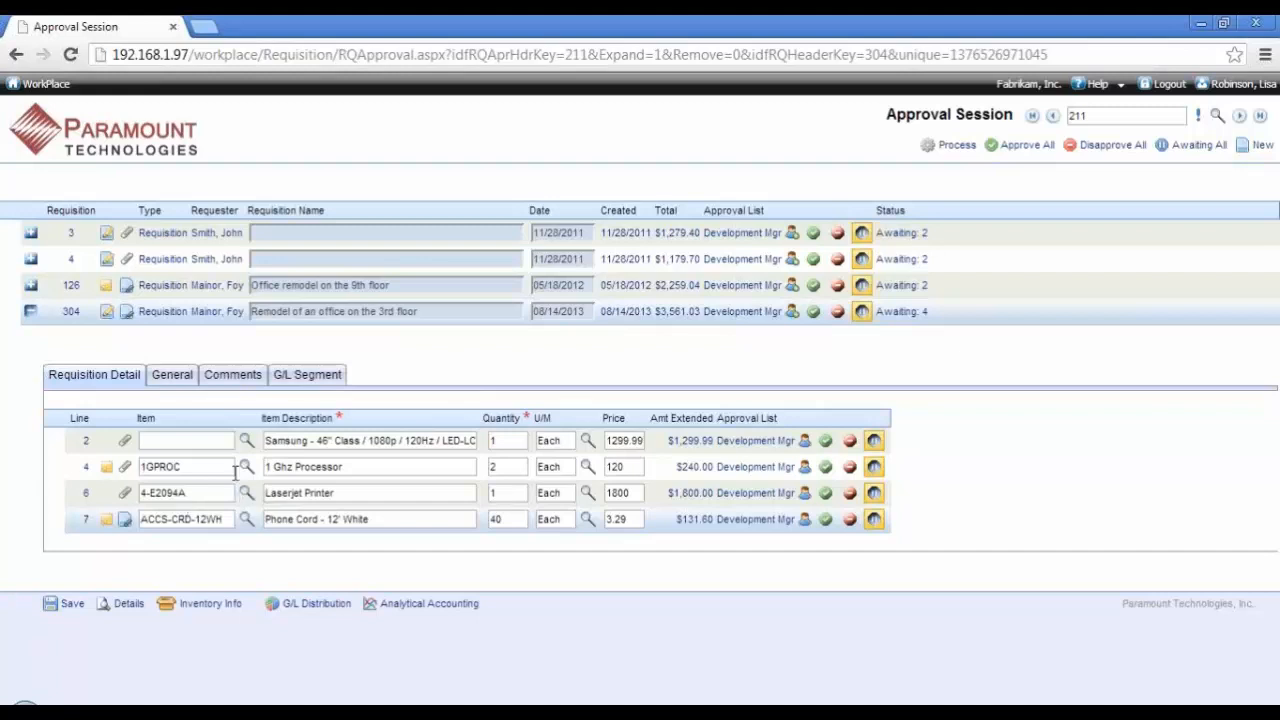
Step: Change the Phone Cord line's vendor to Attractive Telephone Co., and return to the requisition's line list
left_click(188, 519)
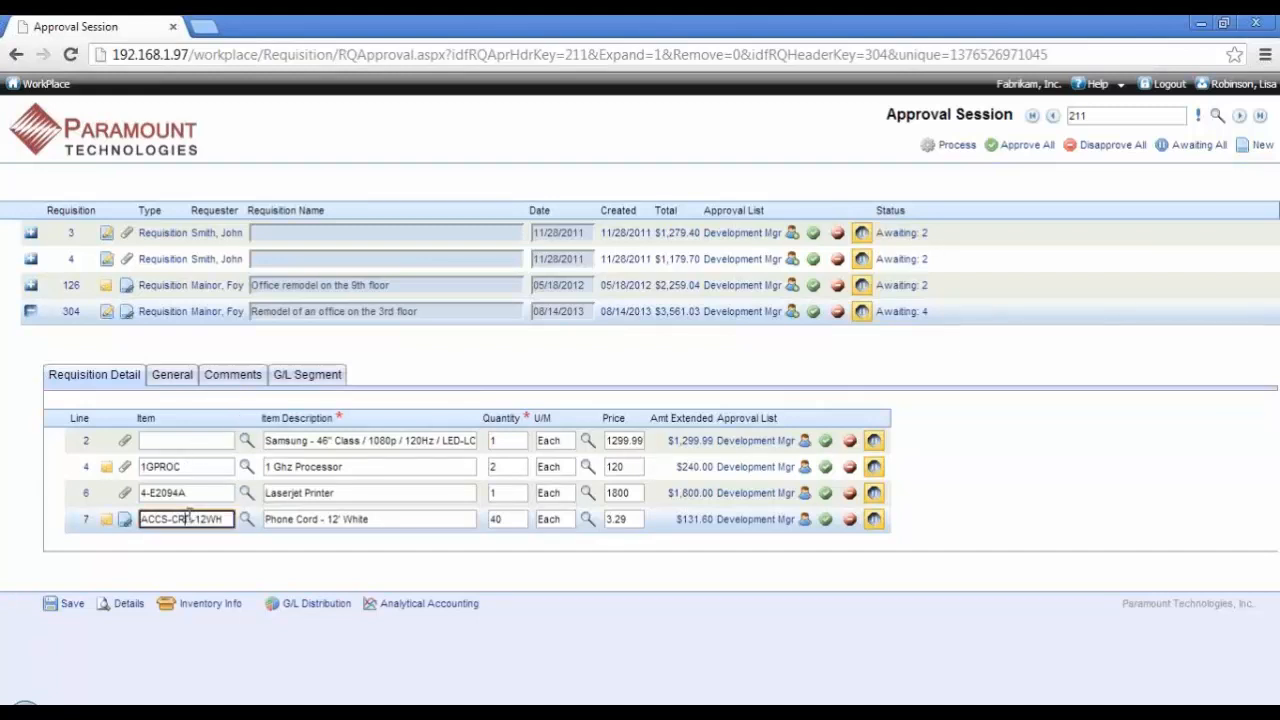
left_click(182, 379)
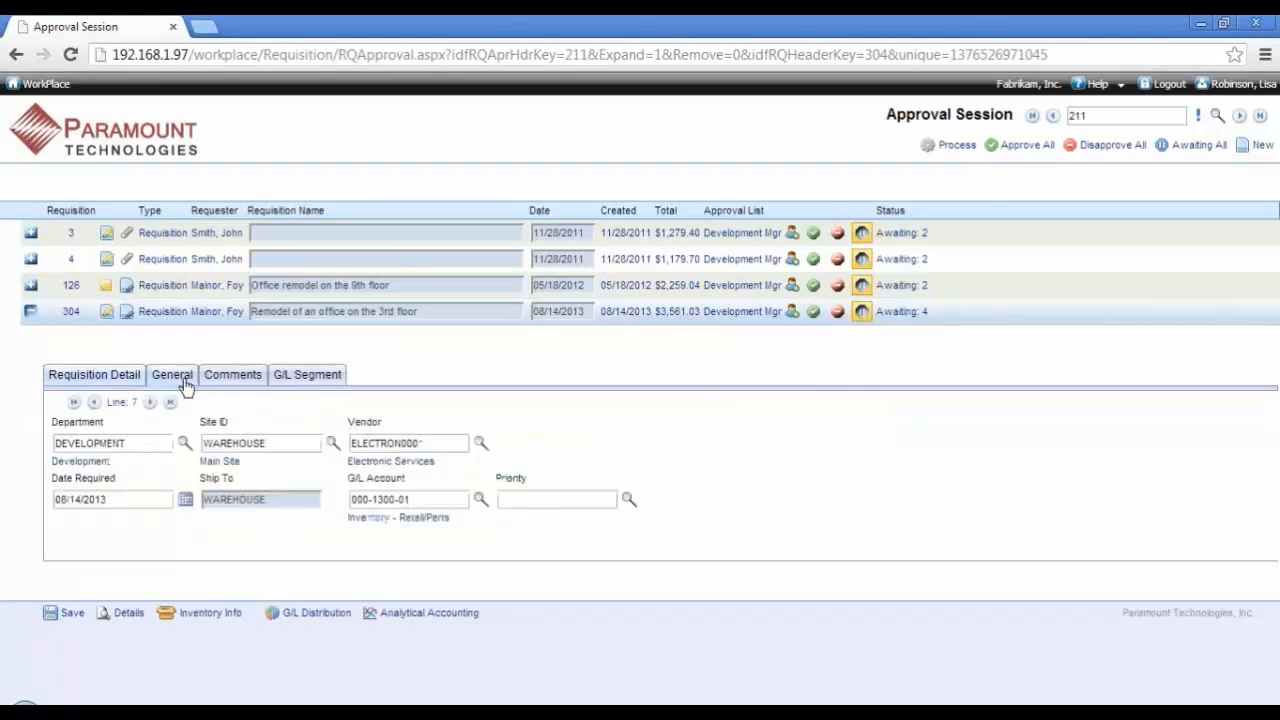
double_click(405, 445)
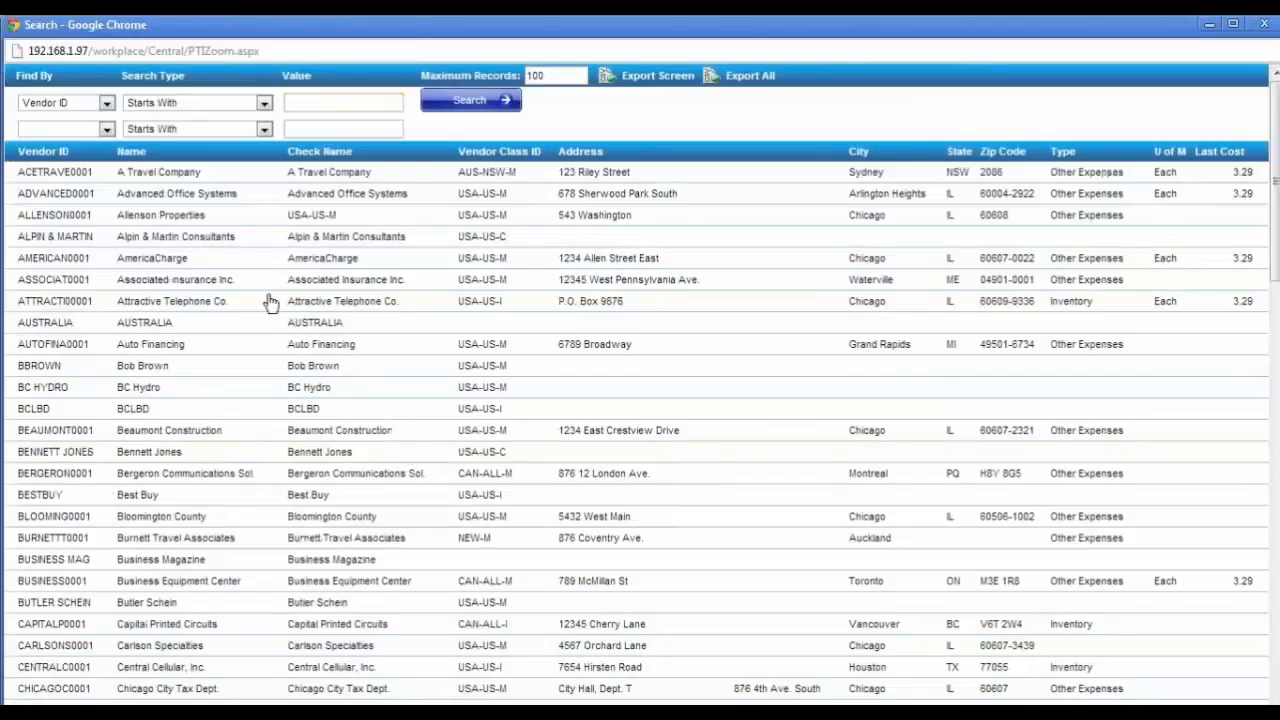
left_click(270, 297)
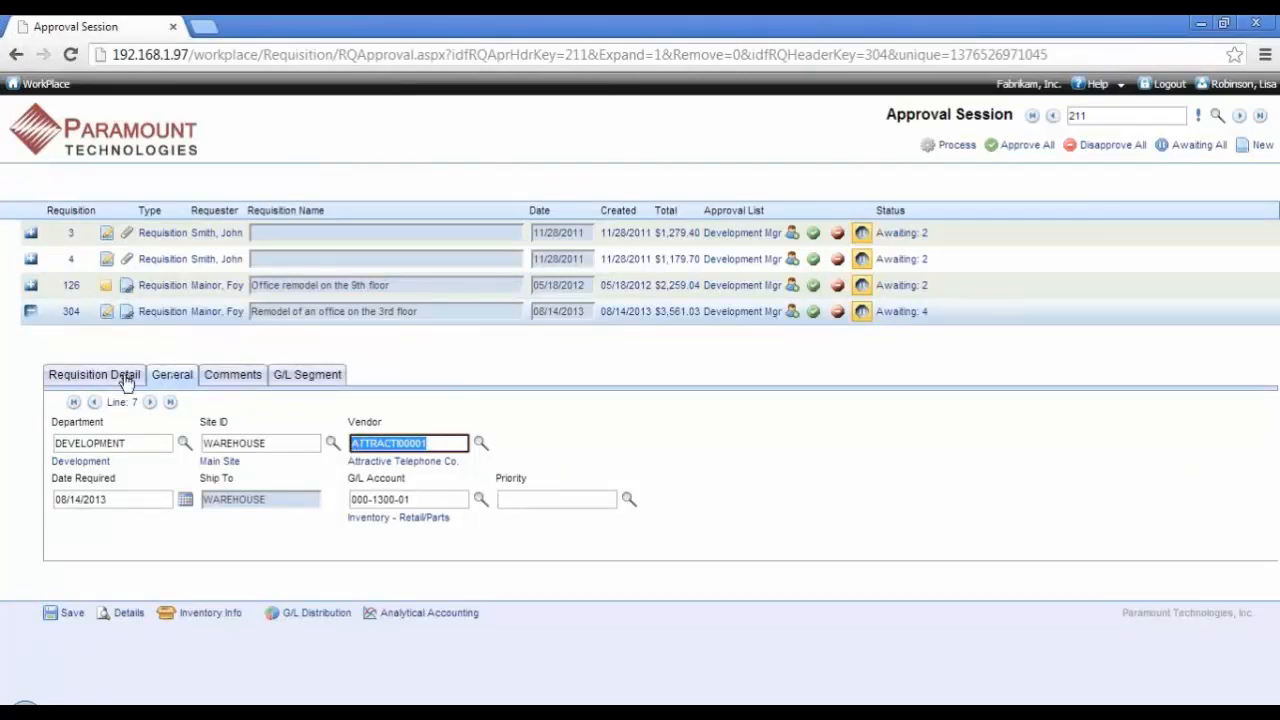
left_click(92, 380)
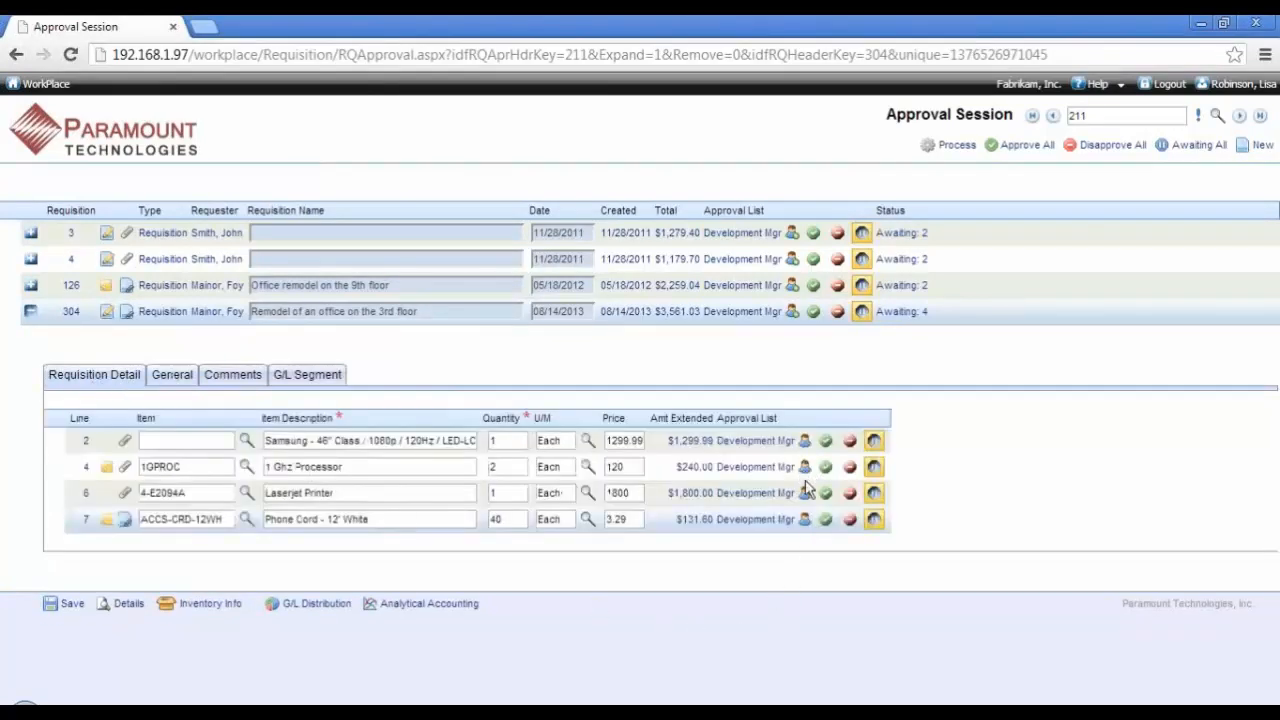
Step: Add the note to requester "changes, comments, instructions" to the Phone Cord line and save it
left_click(805, 519)
left_click(277, 117)
type("chnage")
key("BackSpace")
key("BackSpace")
key("BackSpace")
key("BackSpace")
type("anges, cc")
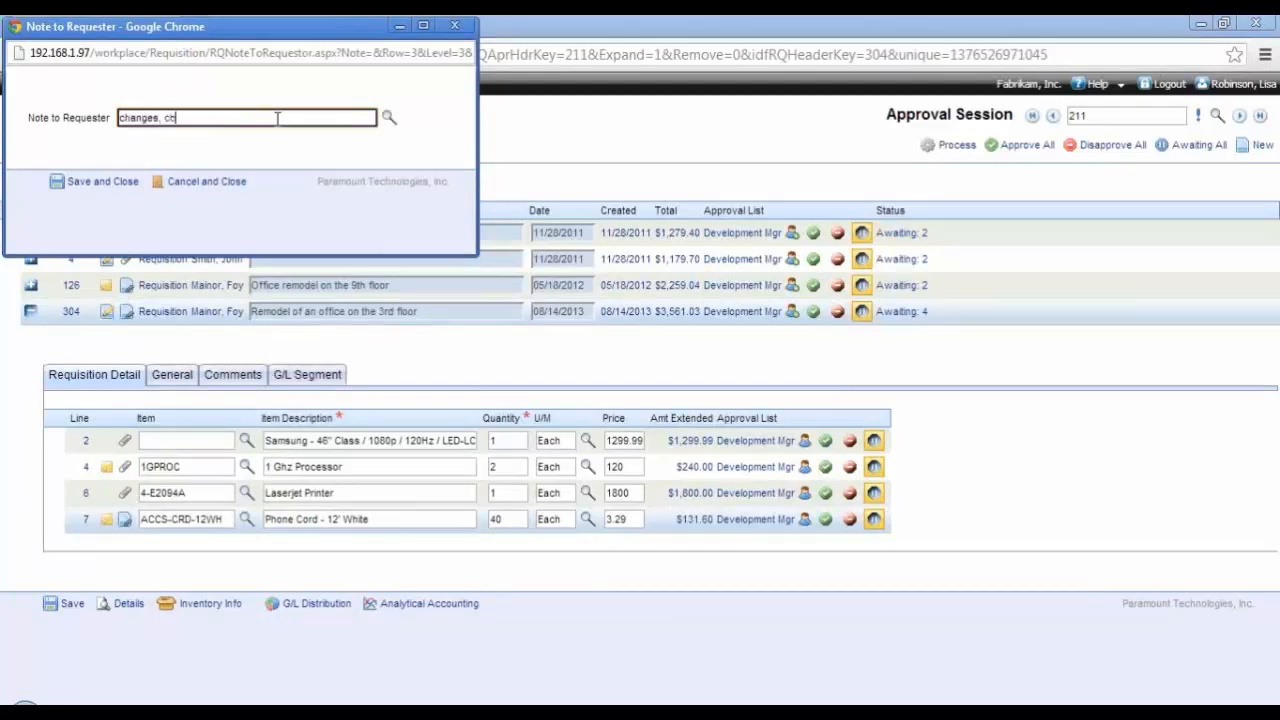
key("BackSpace")
type("omments, instructions")
left_click(106, 182)
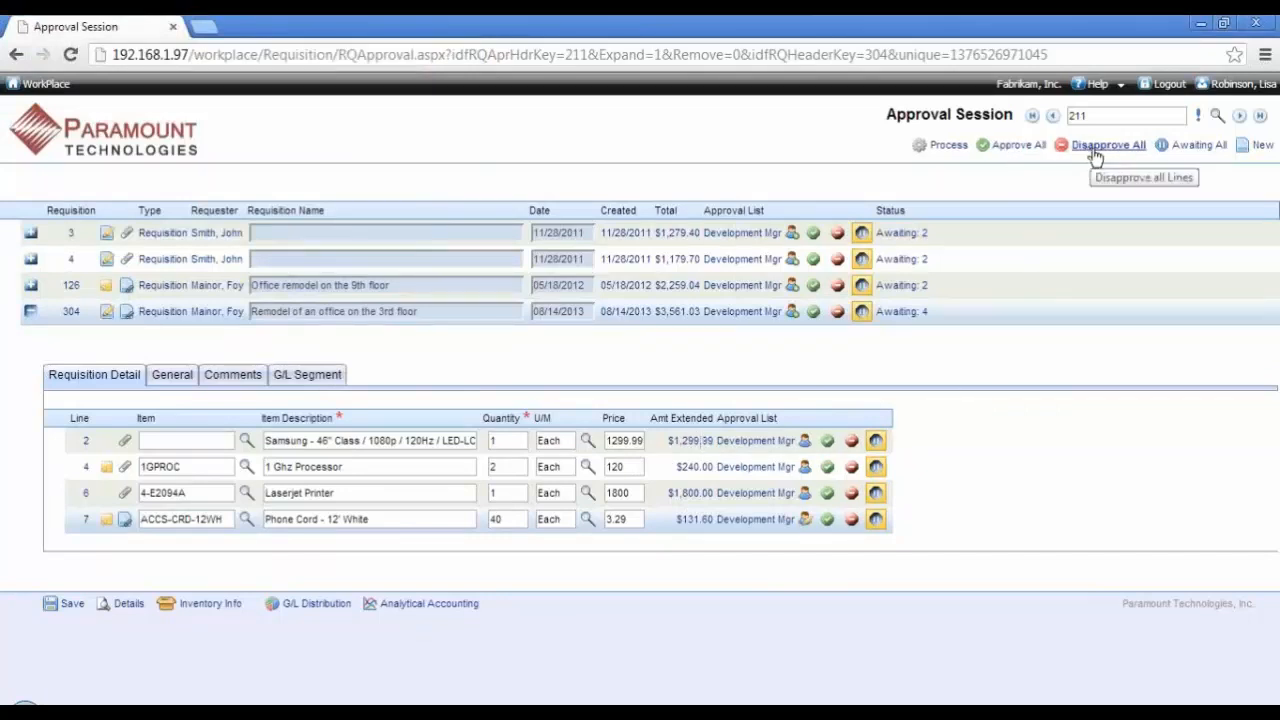
Step: Approve the Samsung HDTV, 1 Ghz Processor and Phone Cord lines
left_click(827, 441)
left_click(827, 467)
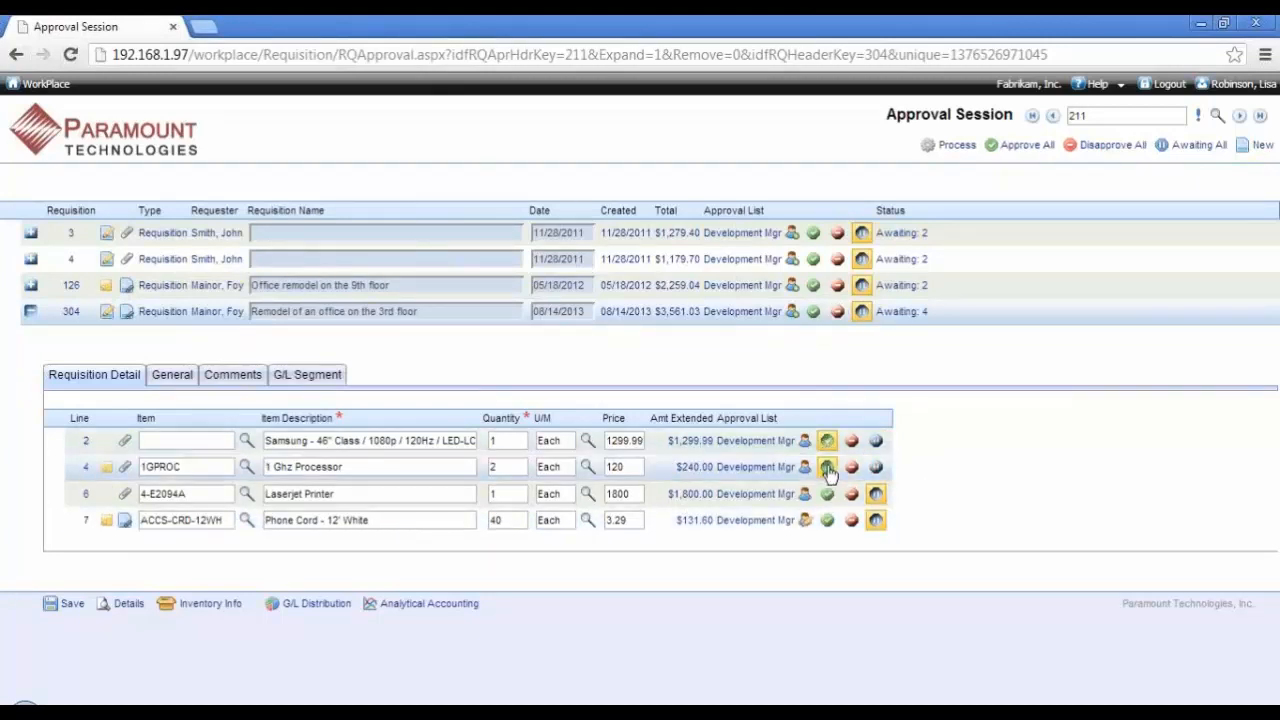
left_click(828, 521)
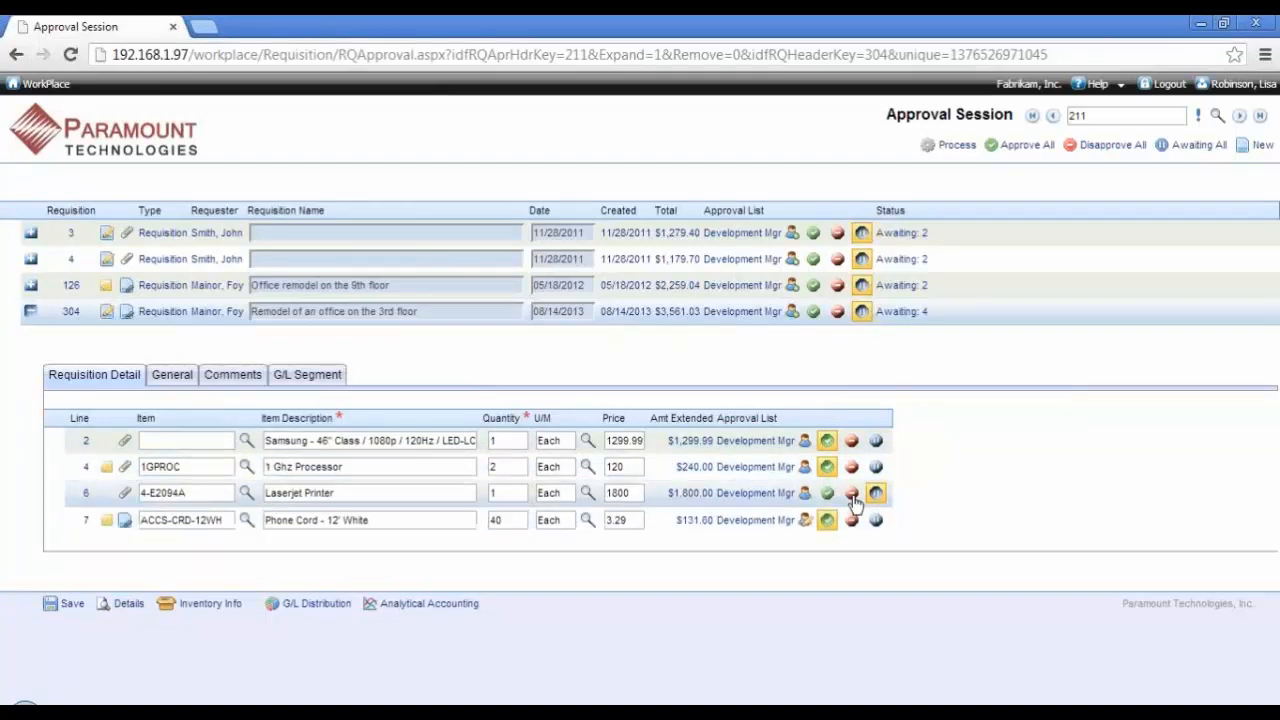
Step: Disapprove the Laserjet Printer line with the note "Find a cheaper printer and resubmit", and process the approval session
left_click(853, 497)
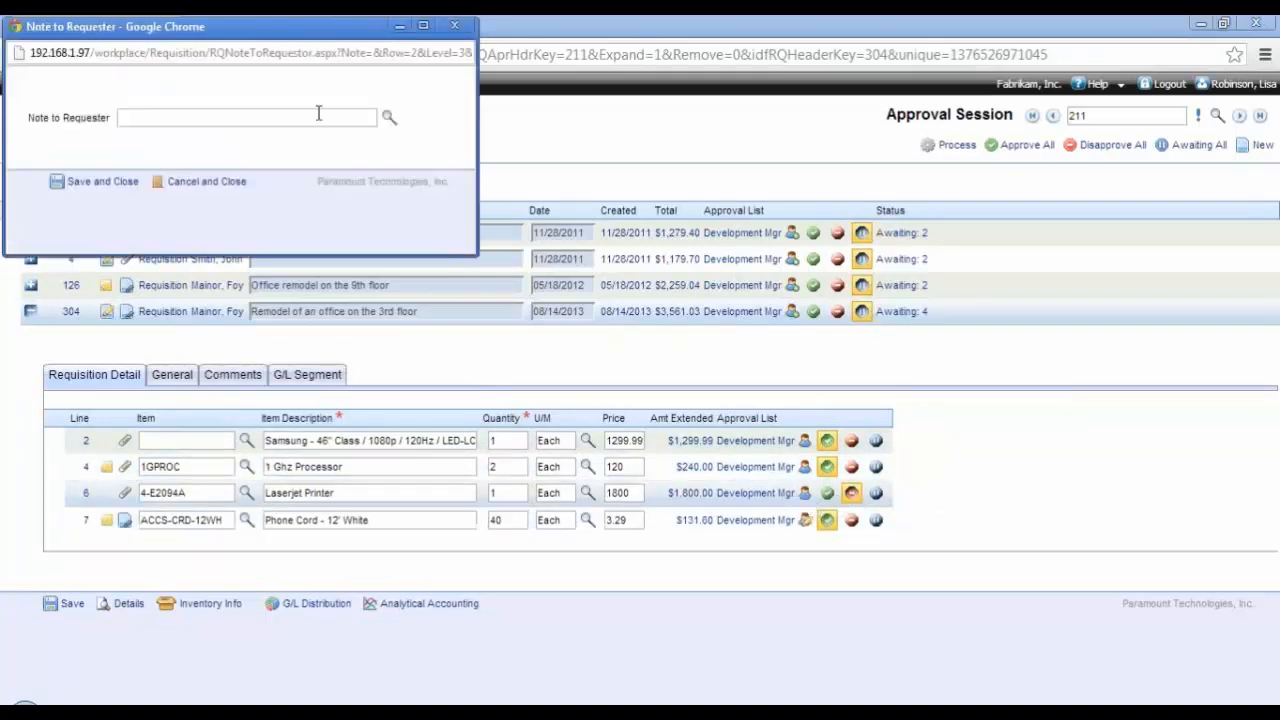
left_click(318, 120)
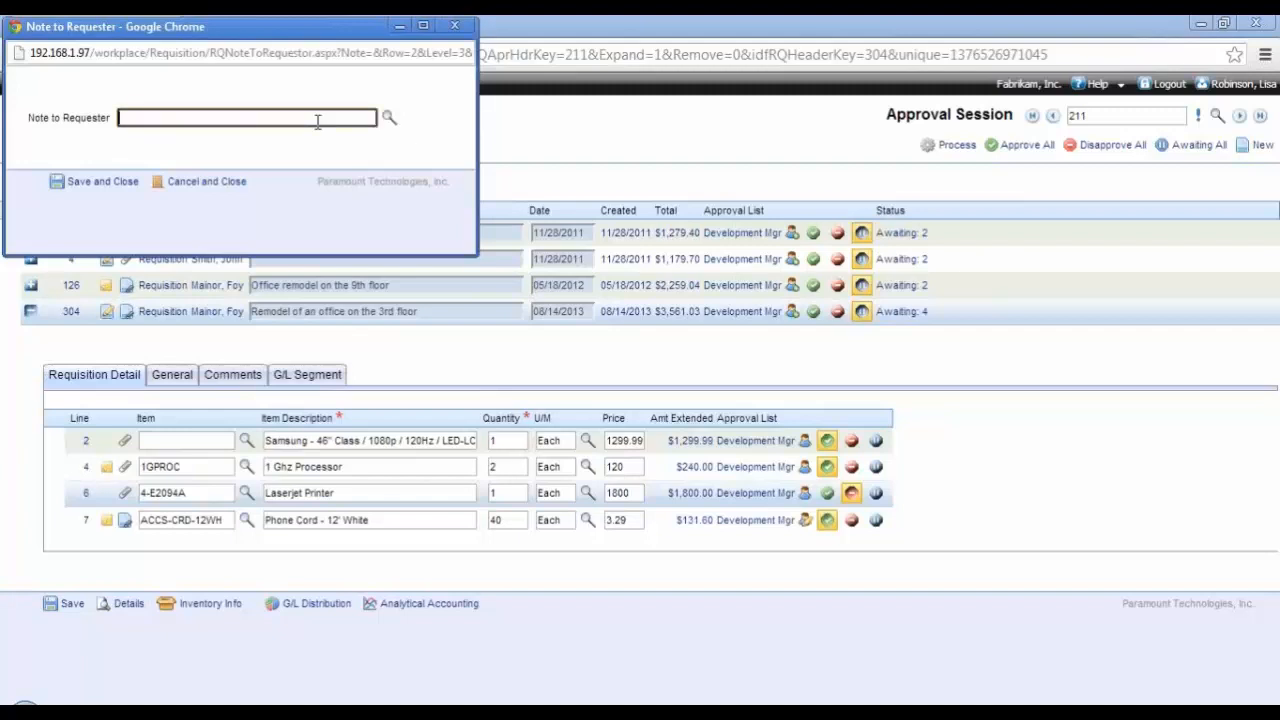
type("Find a cheaper printer and resubmit")
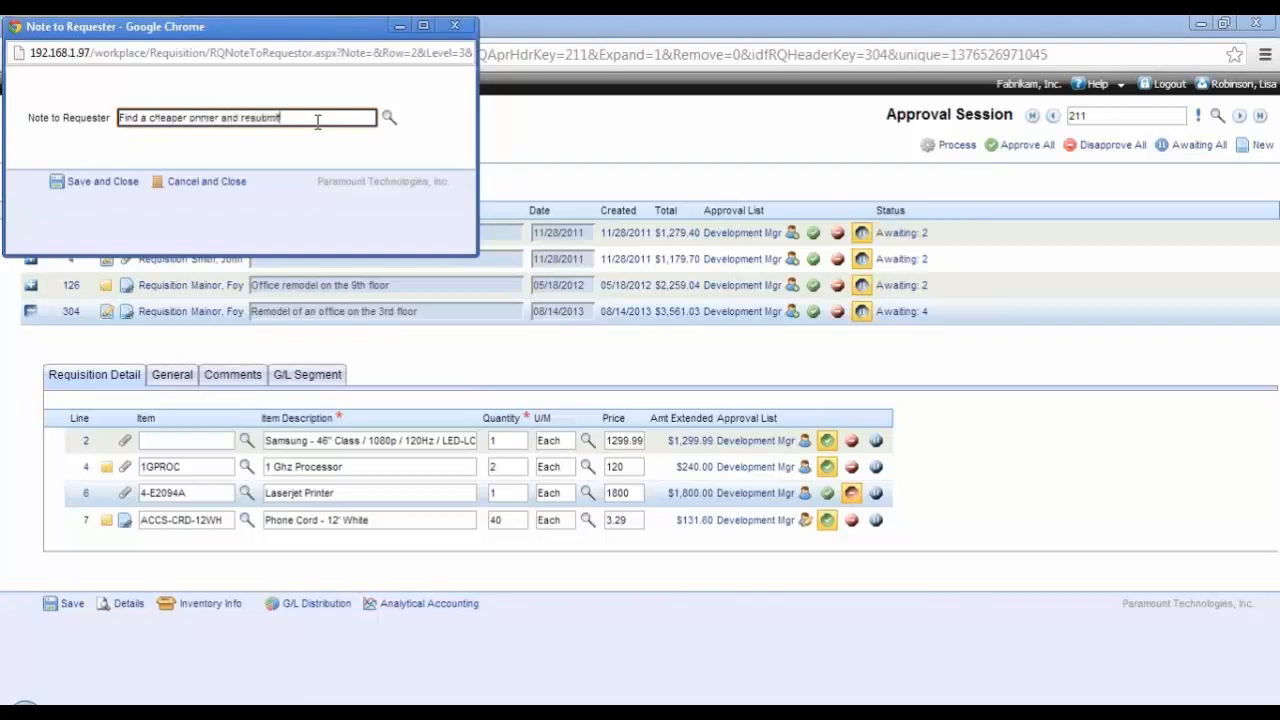
left_click(122, 189)
left_click(971, 148)
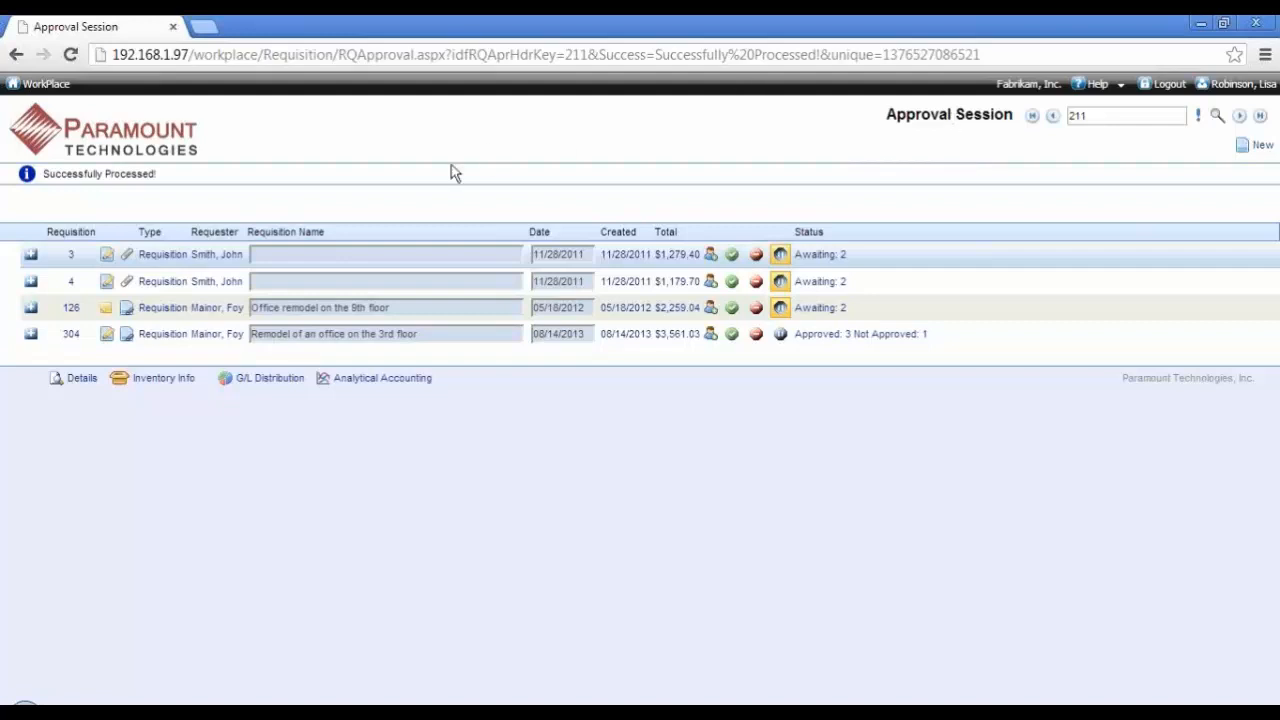
Step: Return to the dashboard, open the user preferences, and switch Alternate Approvers on and back off
left_click(140, 148)
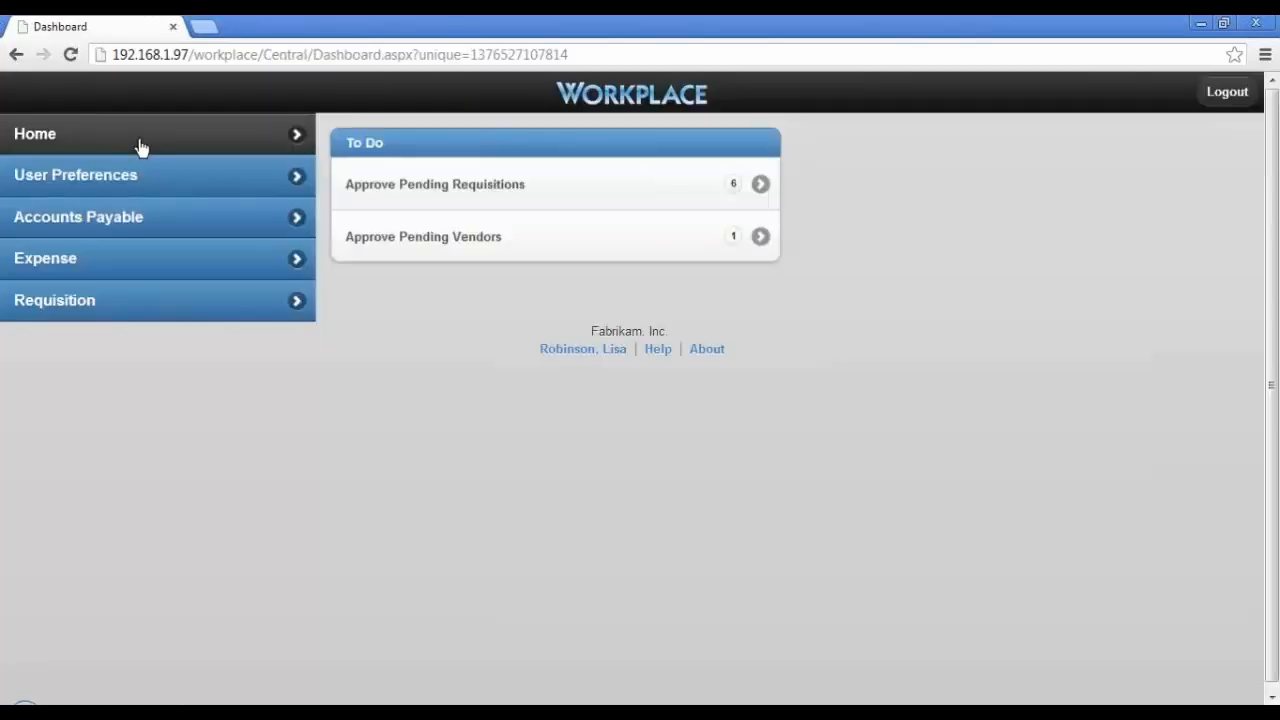
left_click(148, 188)
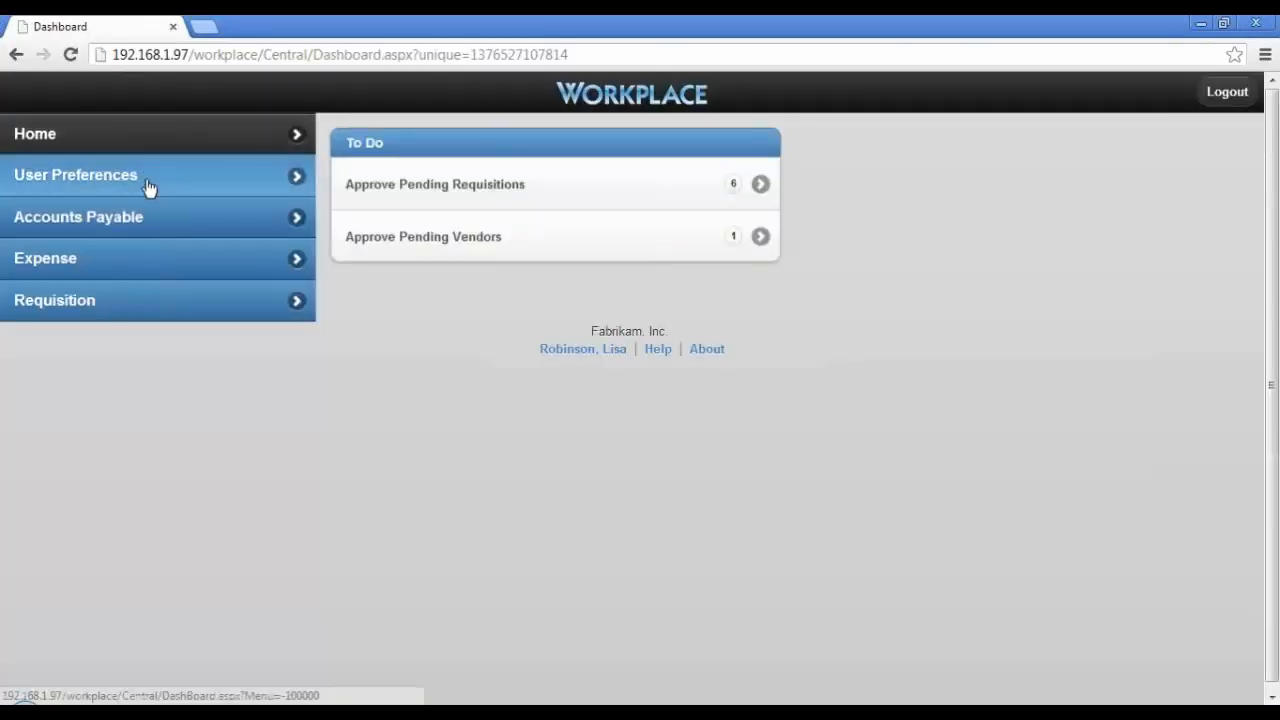
left_click(345, 160)
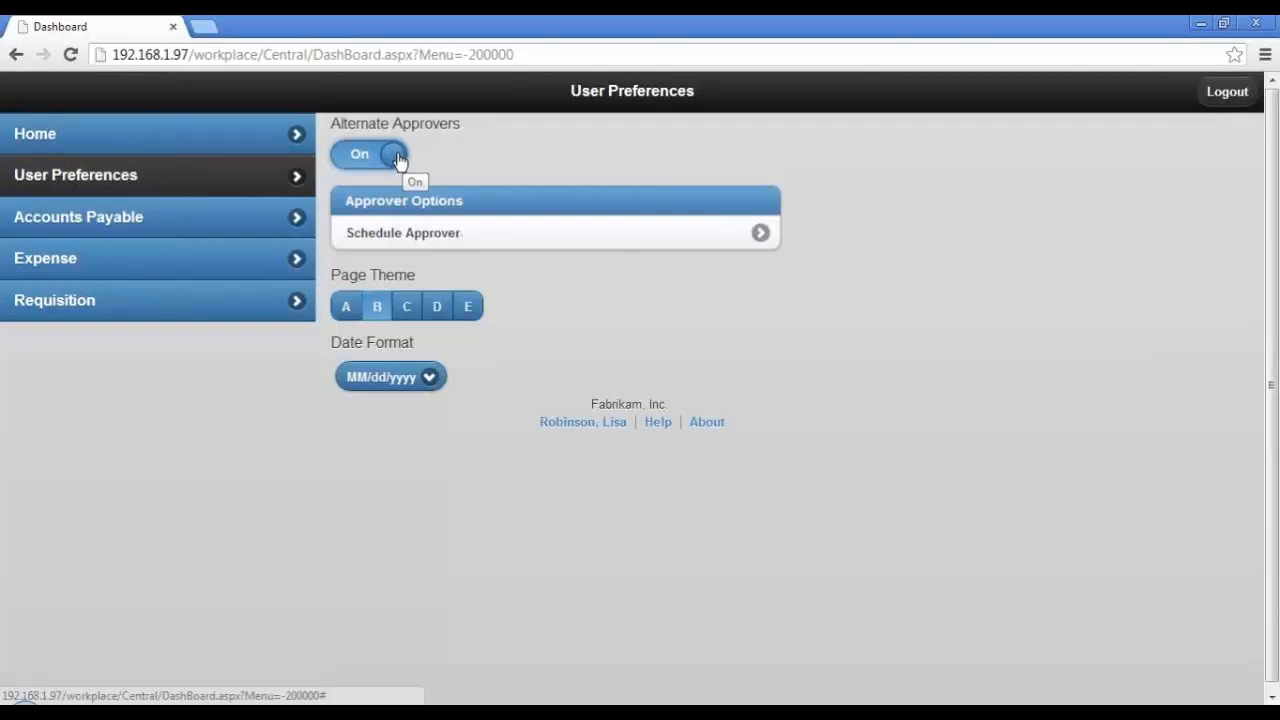
left_click(392, 157)
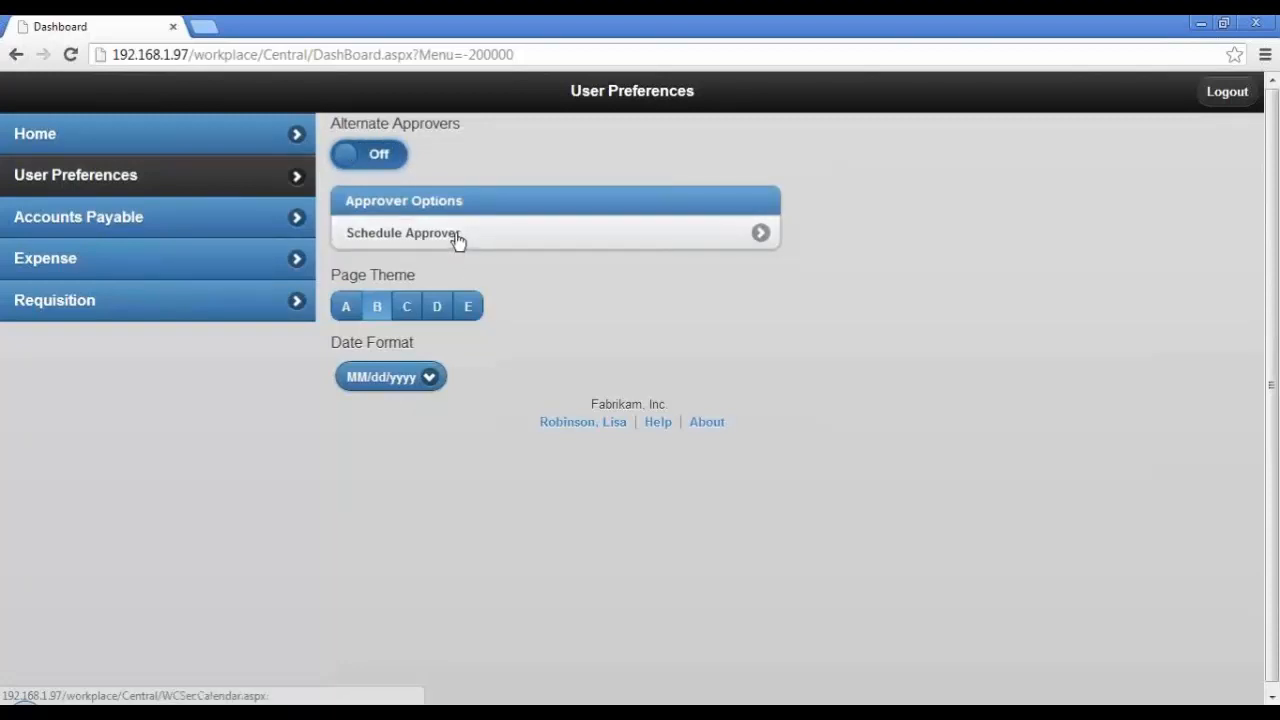
Step: View the alternate approver schedule, and return to the user preferences
left_click(458, 242)
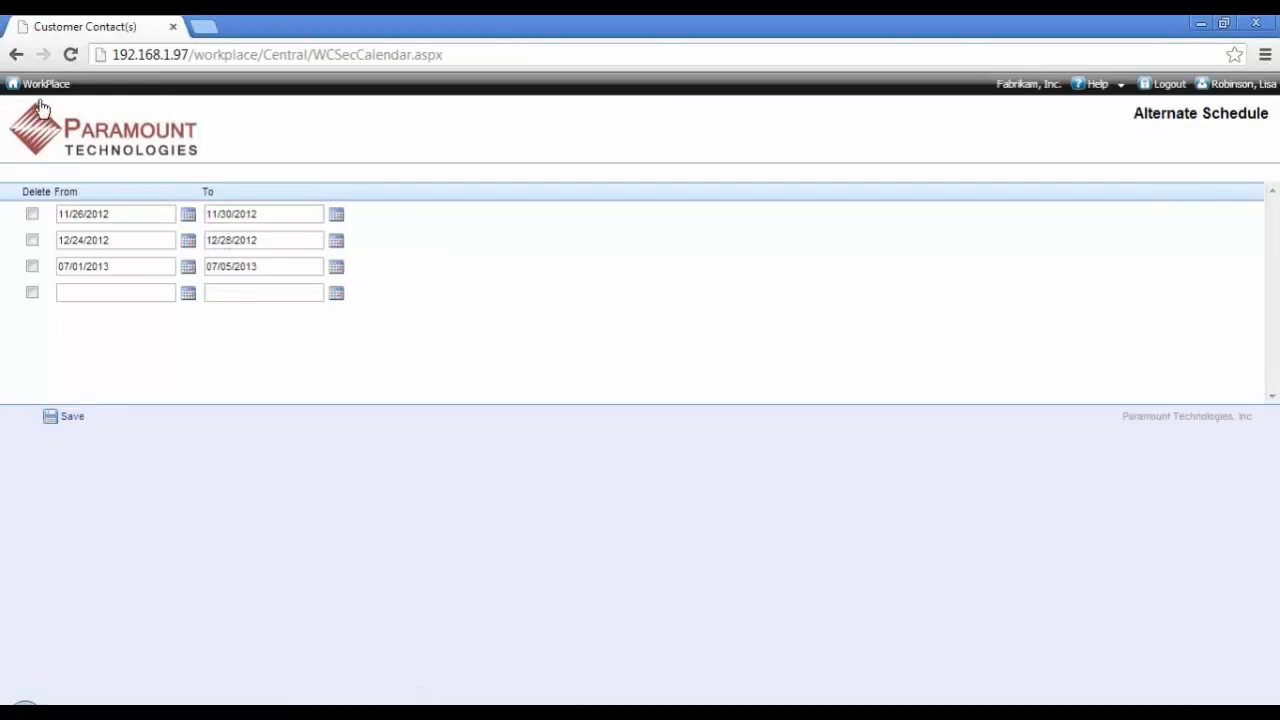
left_click(76, 126)
left_click(172, 178)
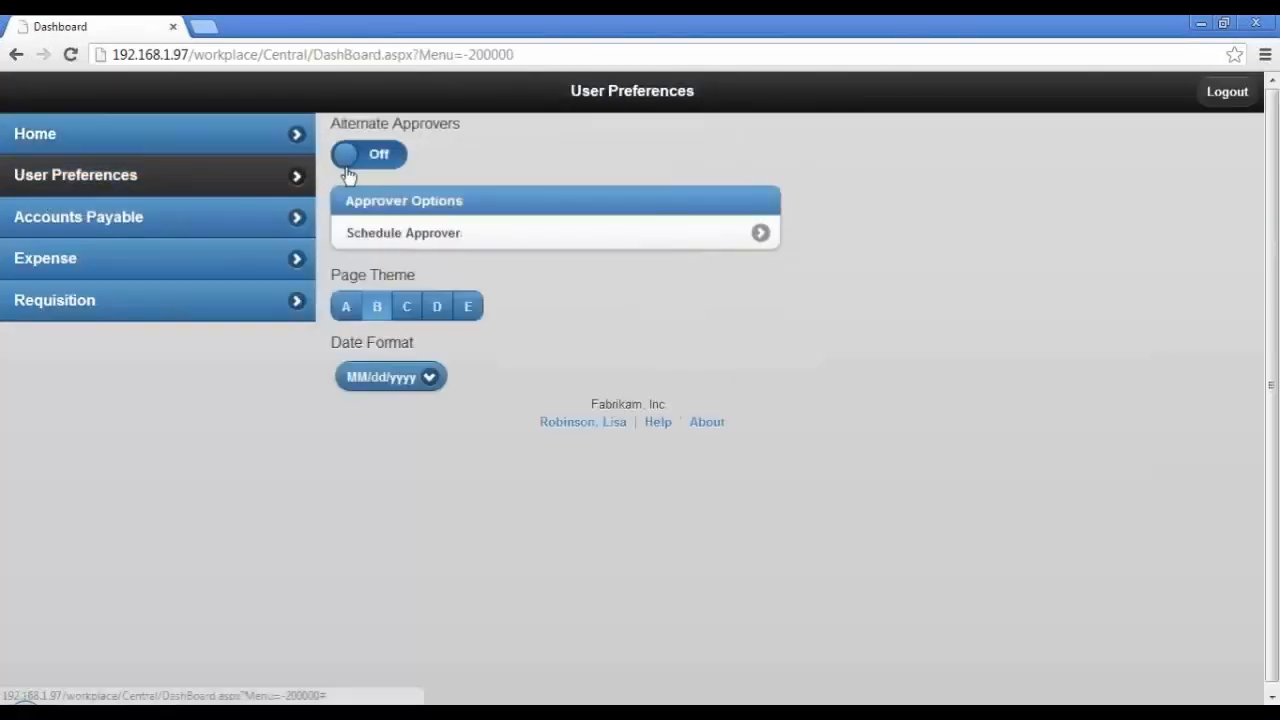
left_click_drag(347, 162, 320, 174)
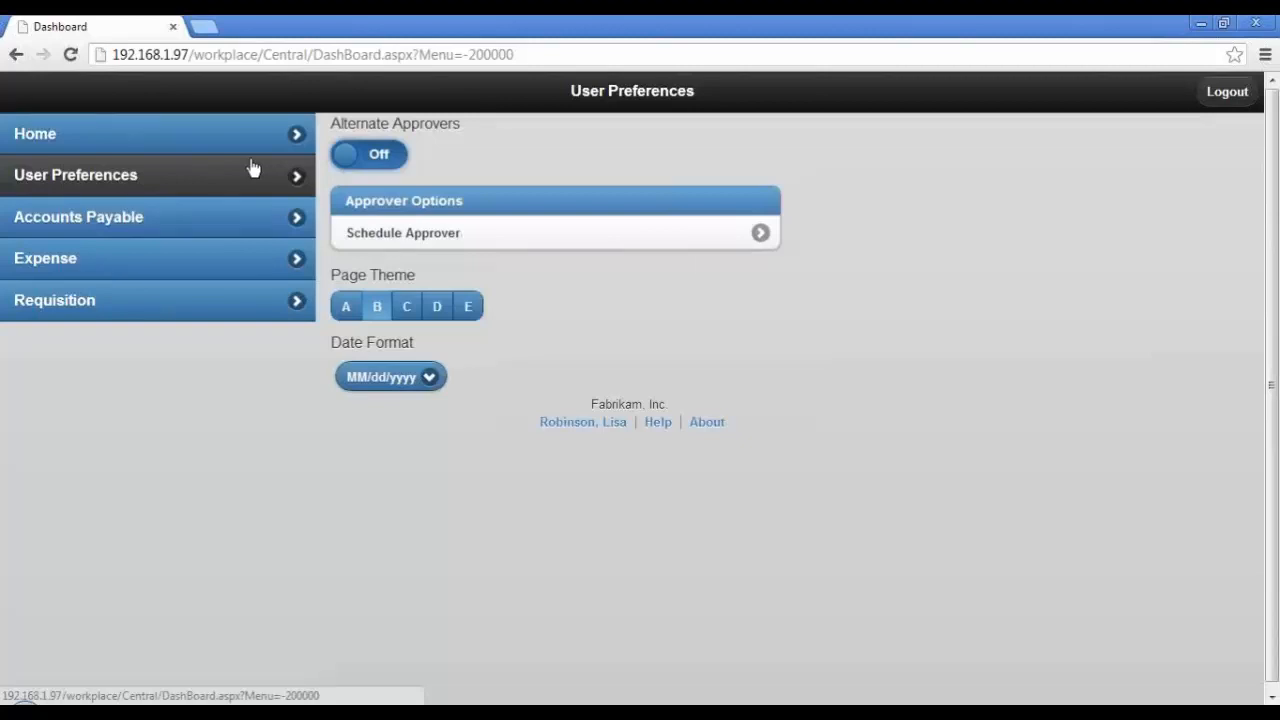
Step: Log out of the approver's account and log in as a different user with that account's password
left_click(1212, 98)
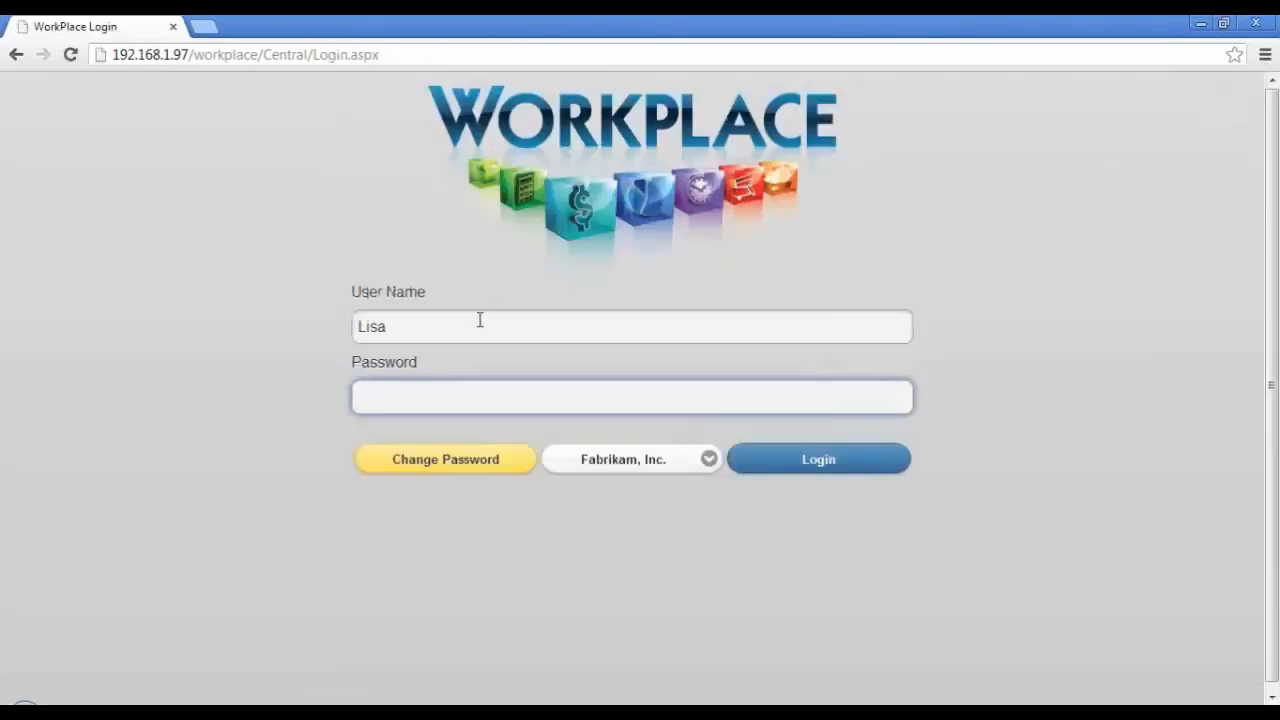
double_click(478, 322)
type("Ben")
key("Tab")
type("abc")
key("Return")
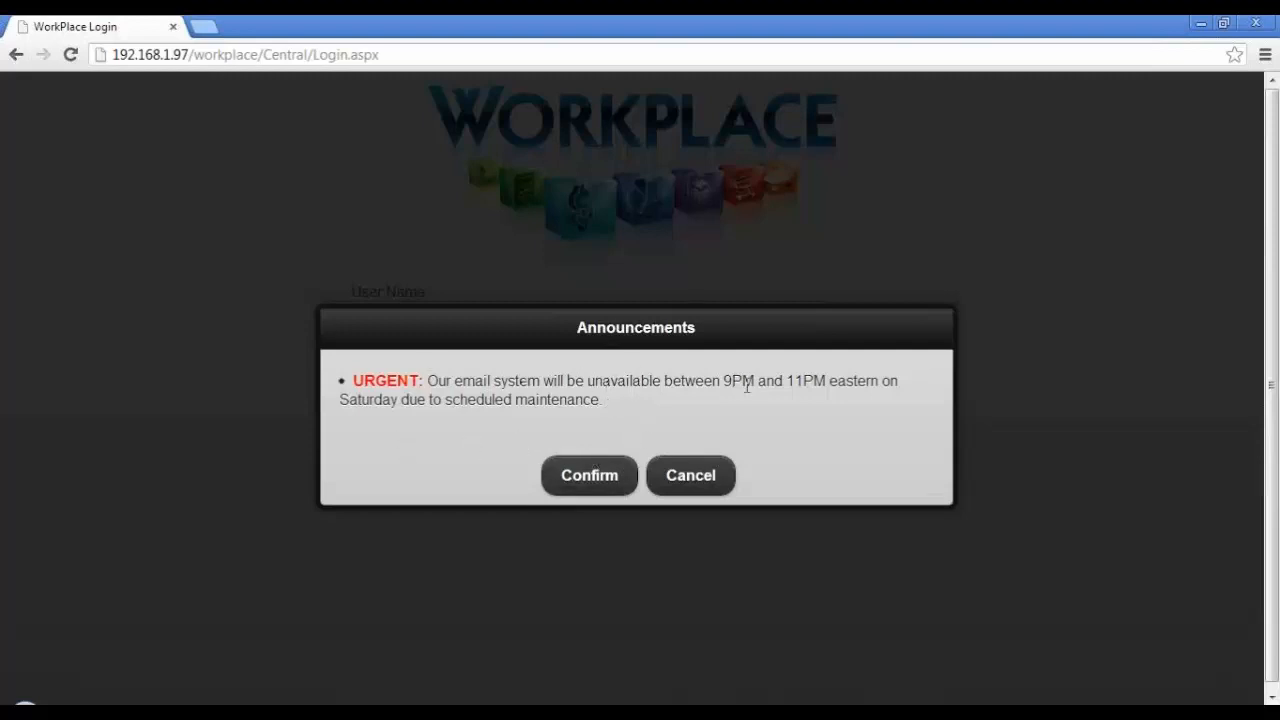
Step: Acknowledge the announcement, open the pending requisitions for review, and load those filtered by the requester's name
left_click(587, 476)
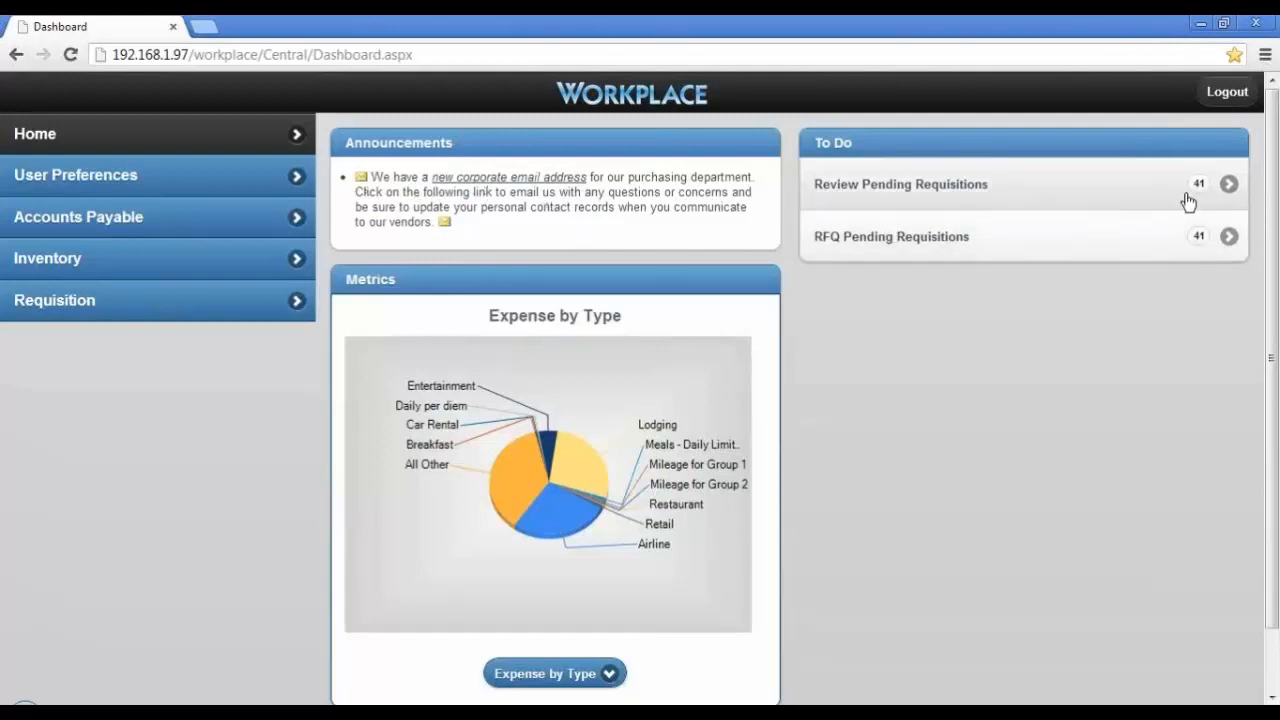
left_click(1150, 186)
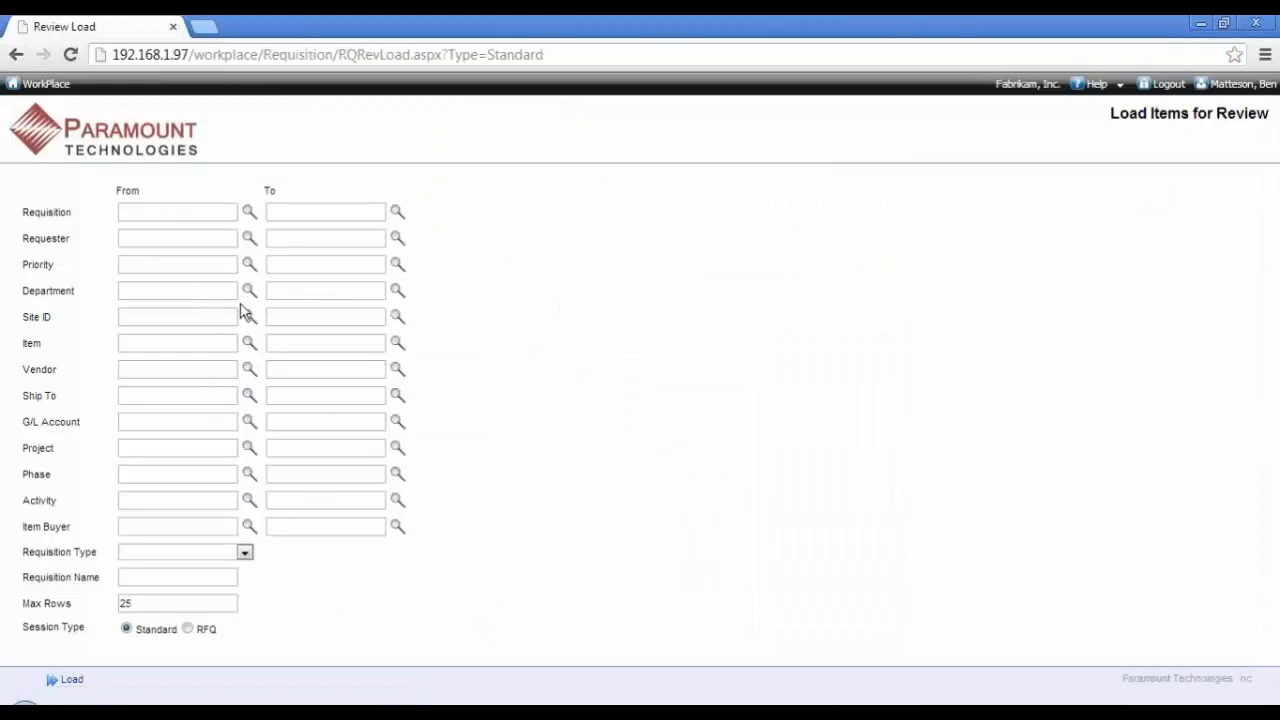
left_click(180, 236)
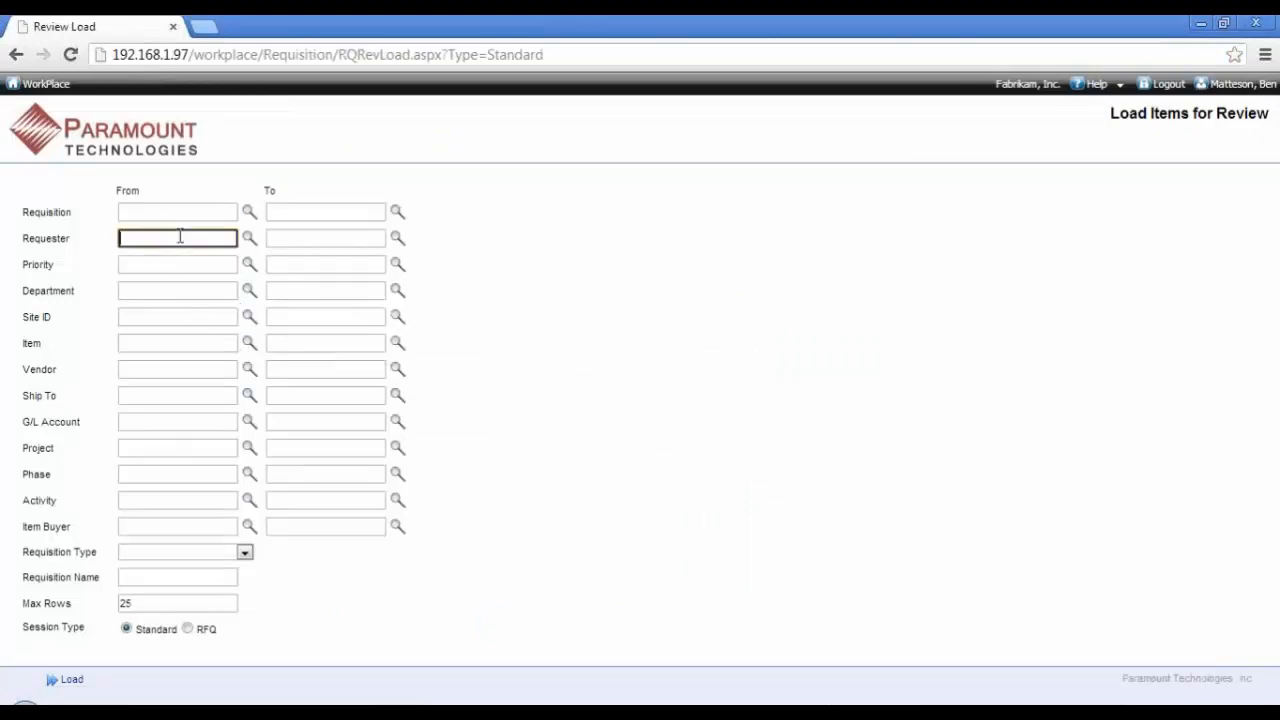
double_click(180, 237)
left_click(84, 239)
left_click(72, 682)
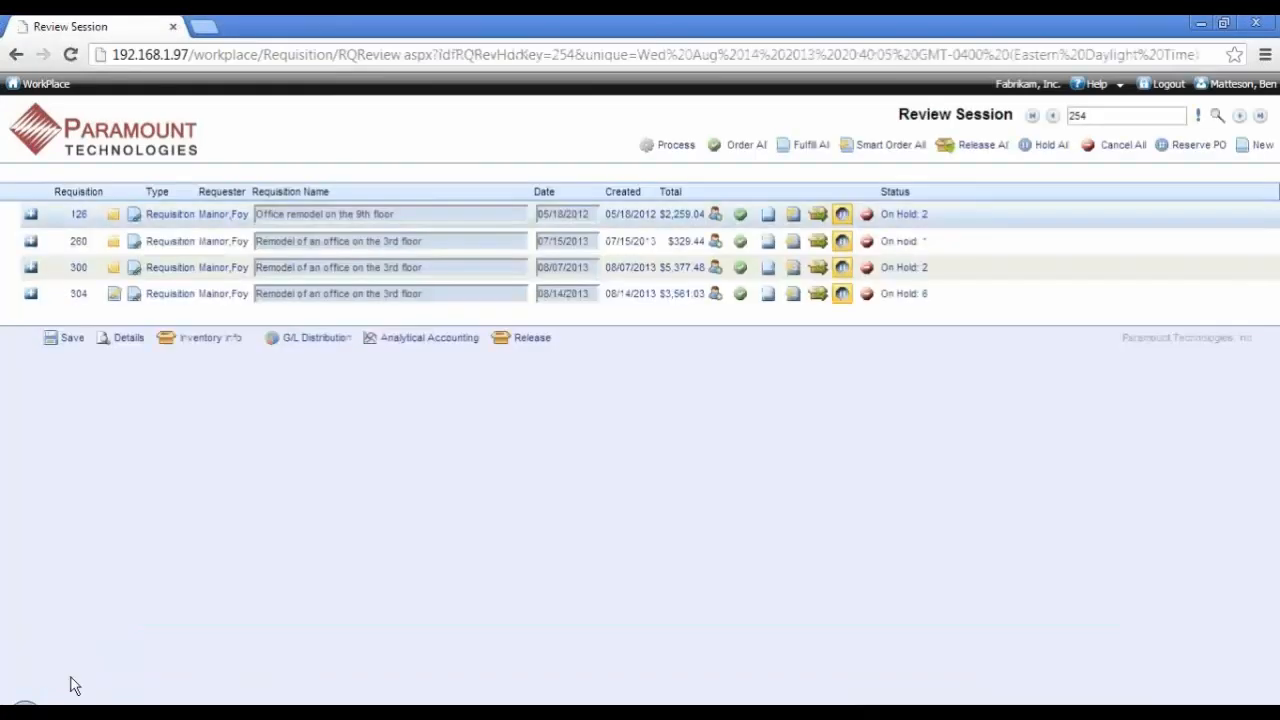
Step: Expand requisition 304 and review the general information and comments of the Phone Cord line
left_click(32, 295)
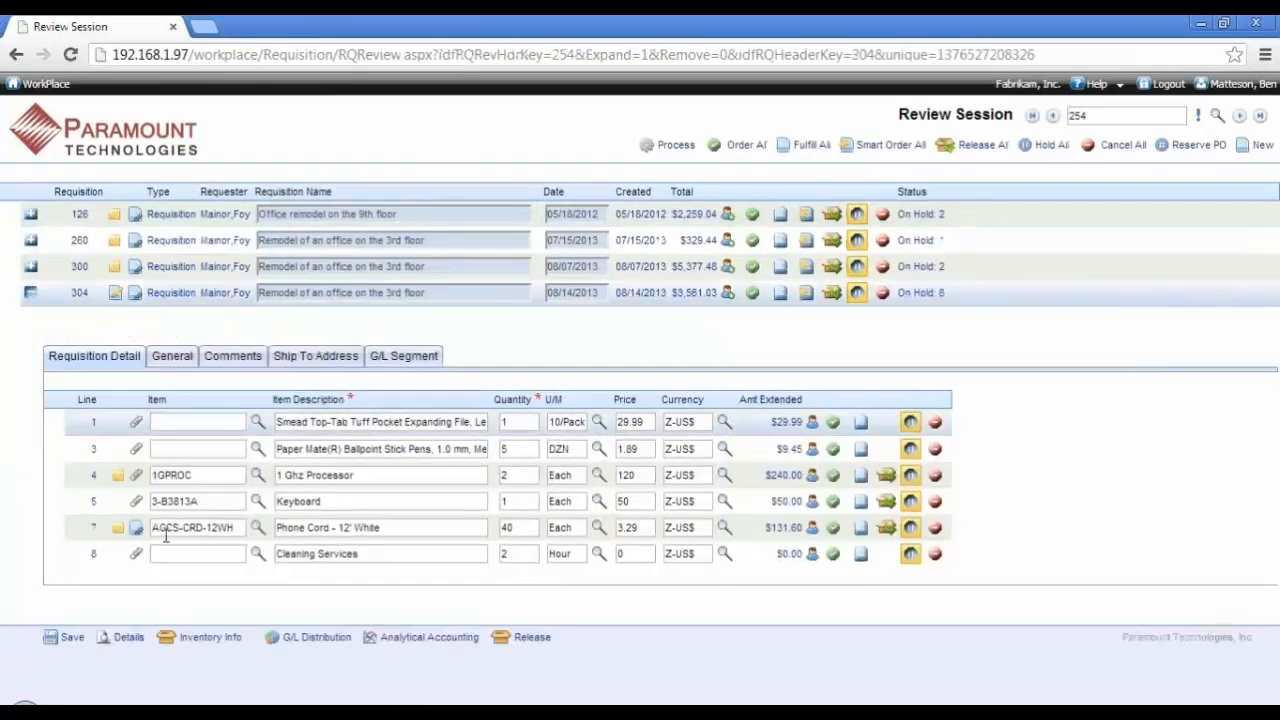
left_click(166, 527)
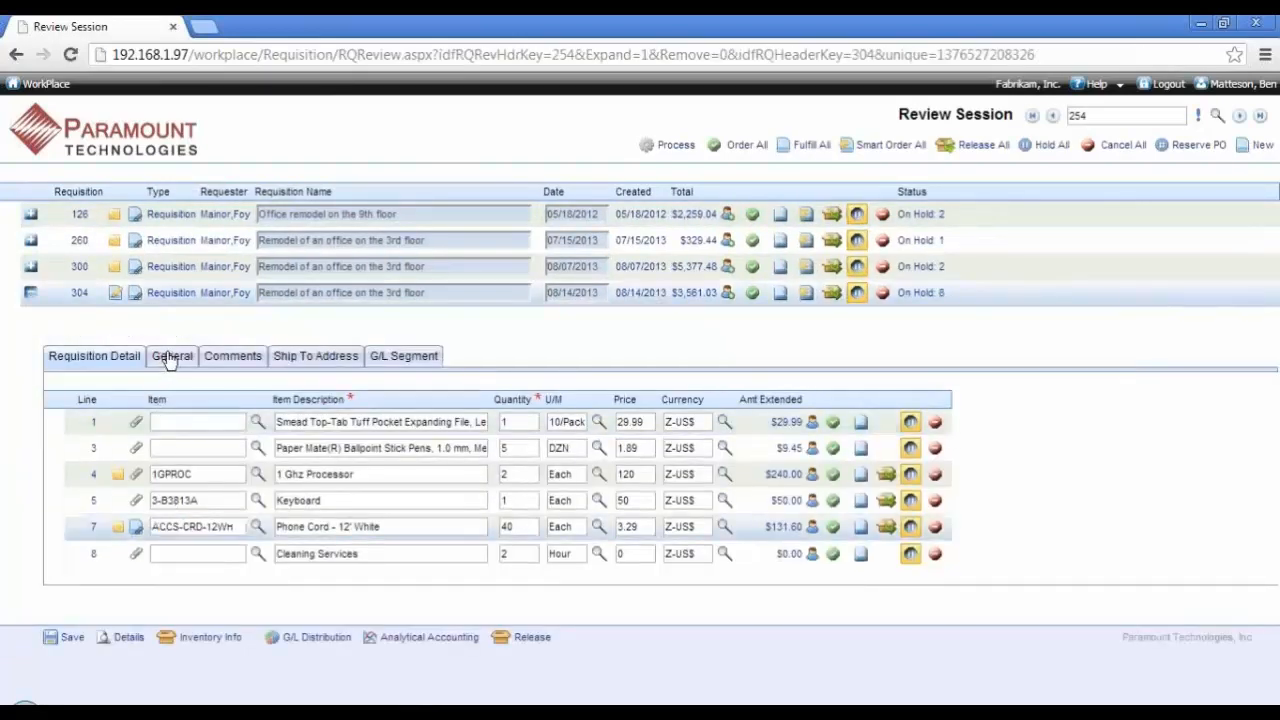
left_click(171, 357)
left_click(229, 357)
left_click(120, 357)
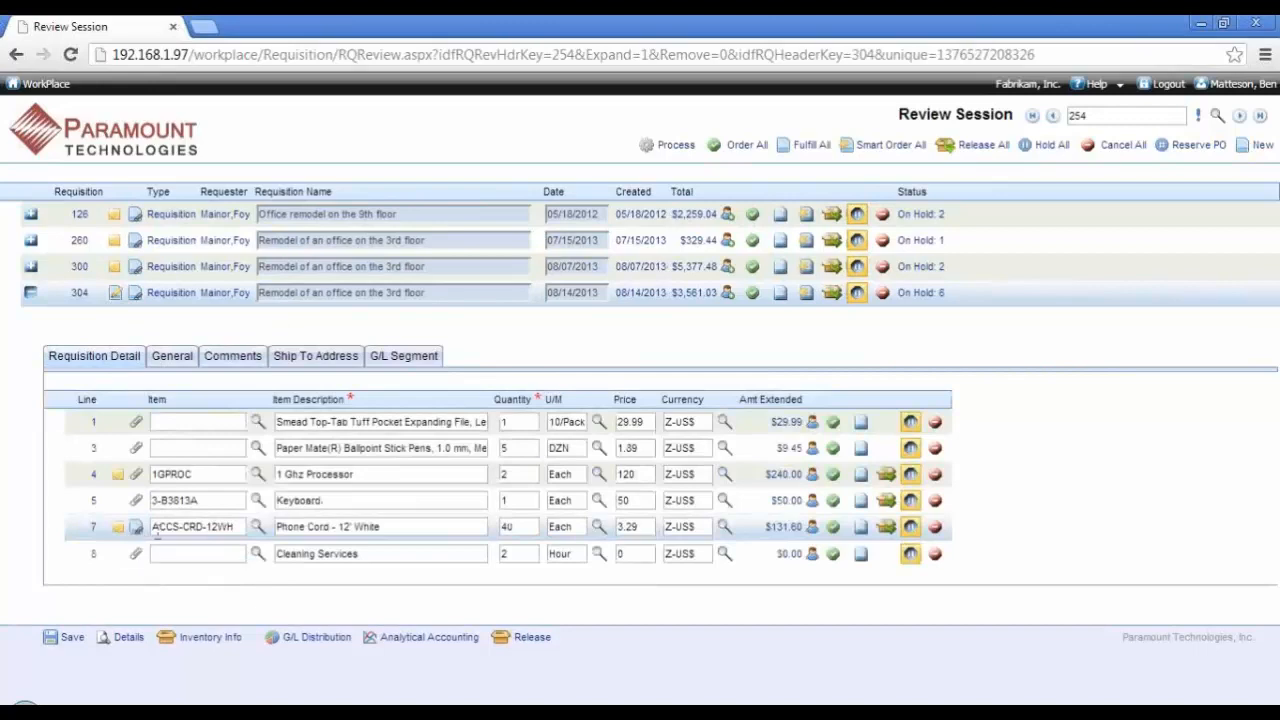
Step: Set line 1 of requisition 304 to vendor ADVANCED0001 and G/L account 000-1300-01
left_click(286, 422)
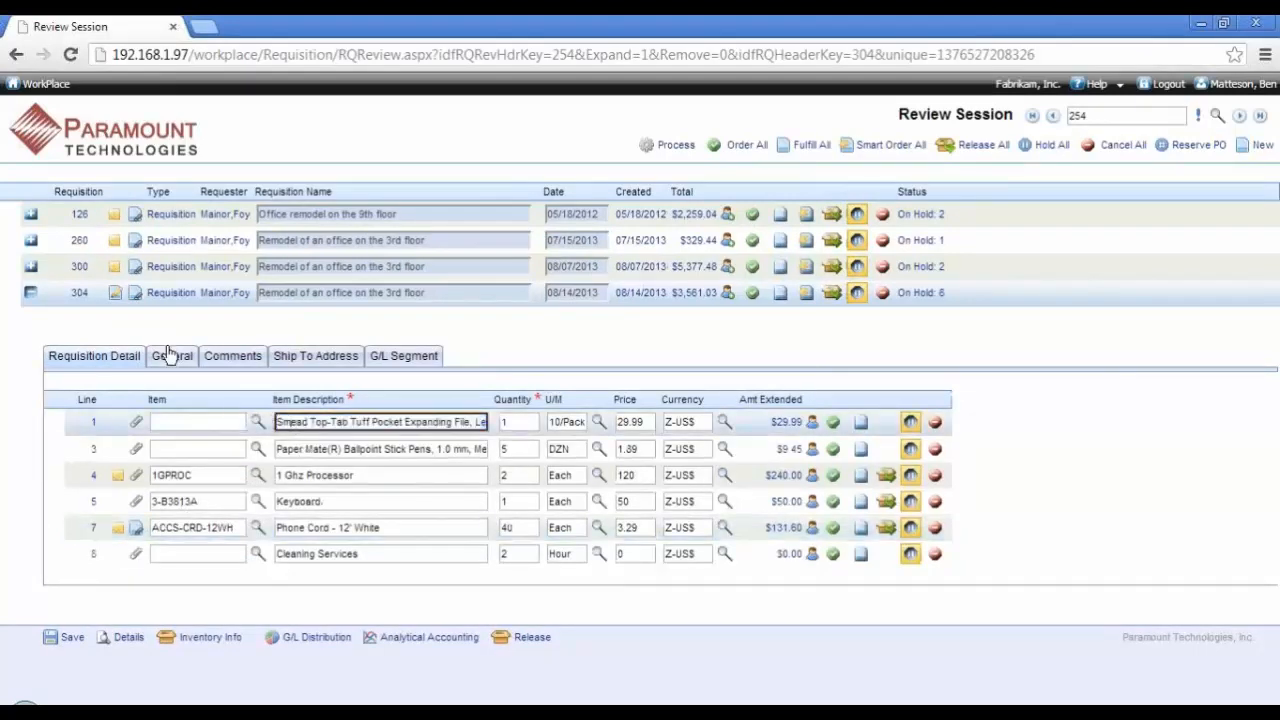
left_click(170, 356)
left_click(395, 425)
double_click(395, 425)
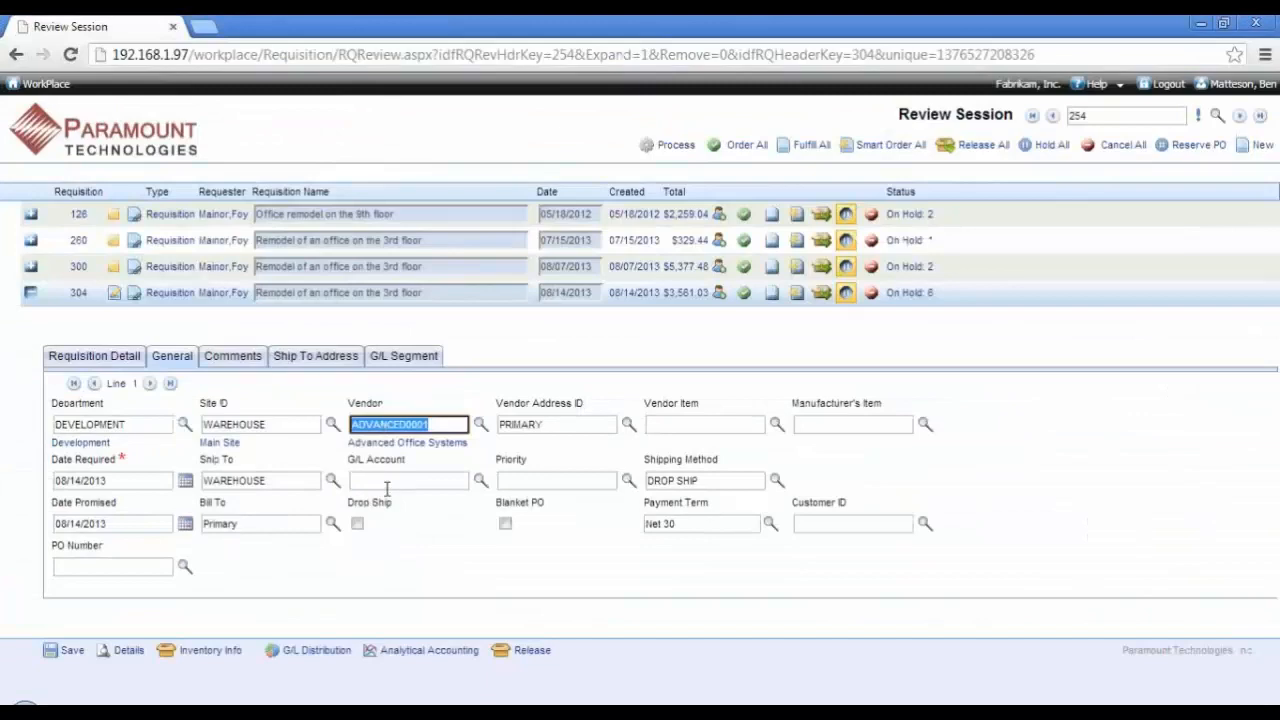
double_click(382, 481)
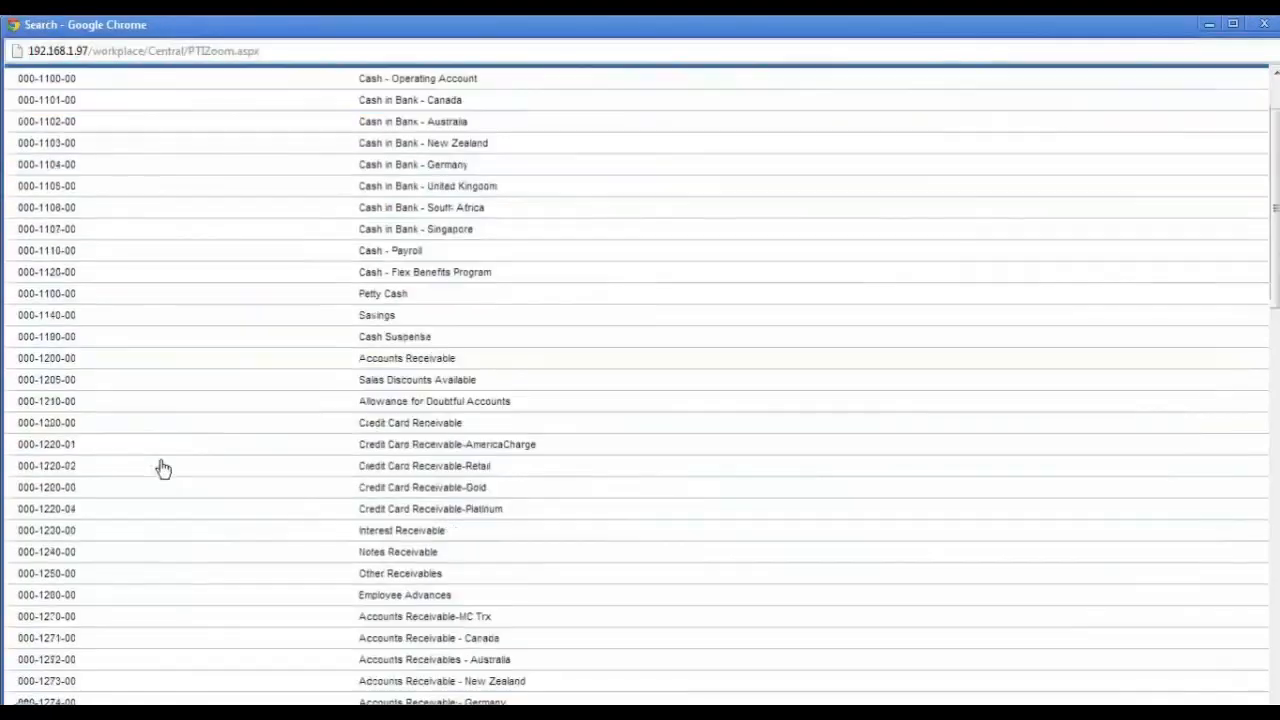
scroll(160, 466, "down", 5)
double_click(57, 623)
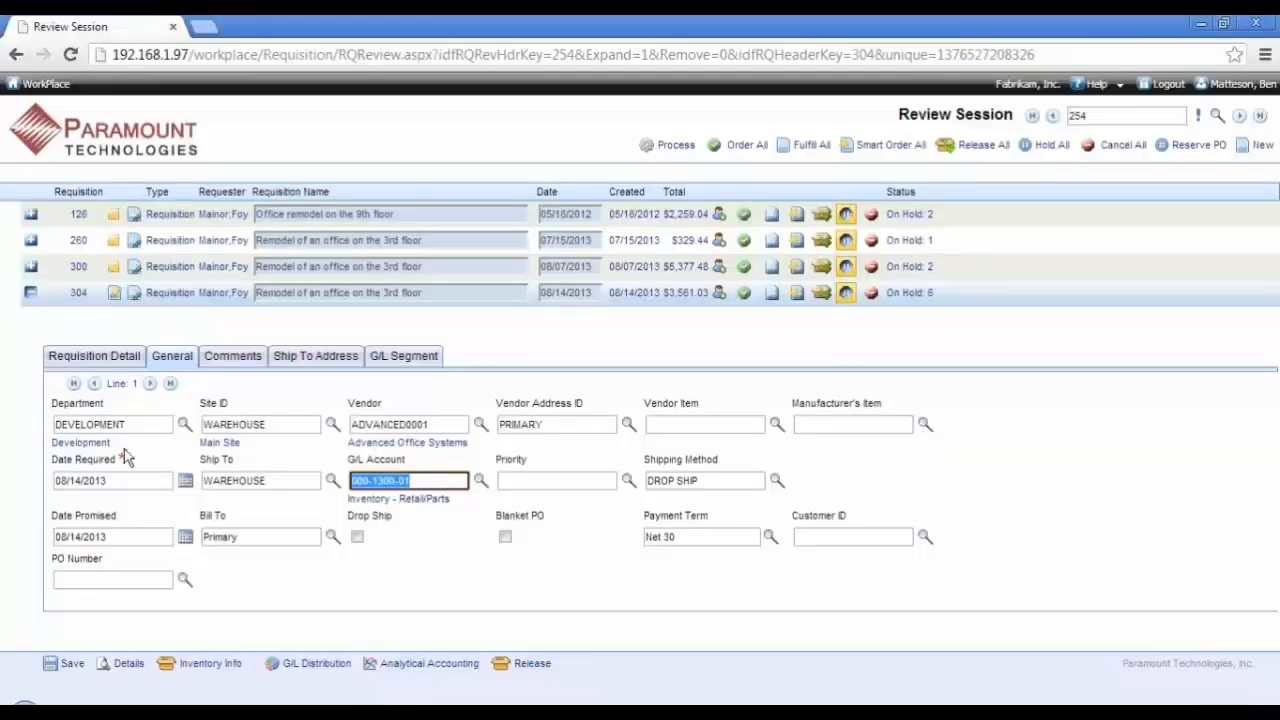
Step: Set the G/L account of line 3 to 000-1300-01, and return to the requisition's line list
left_click(150, 383)
double_click(398, 484)
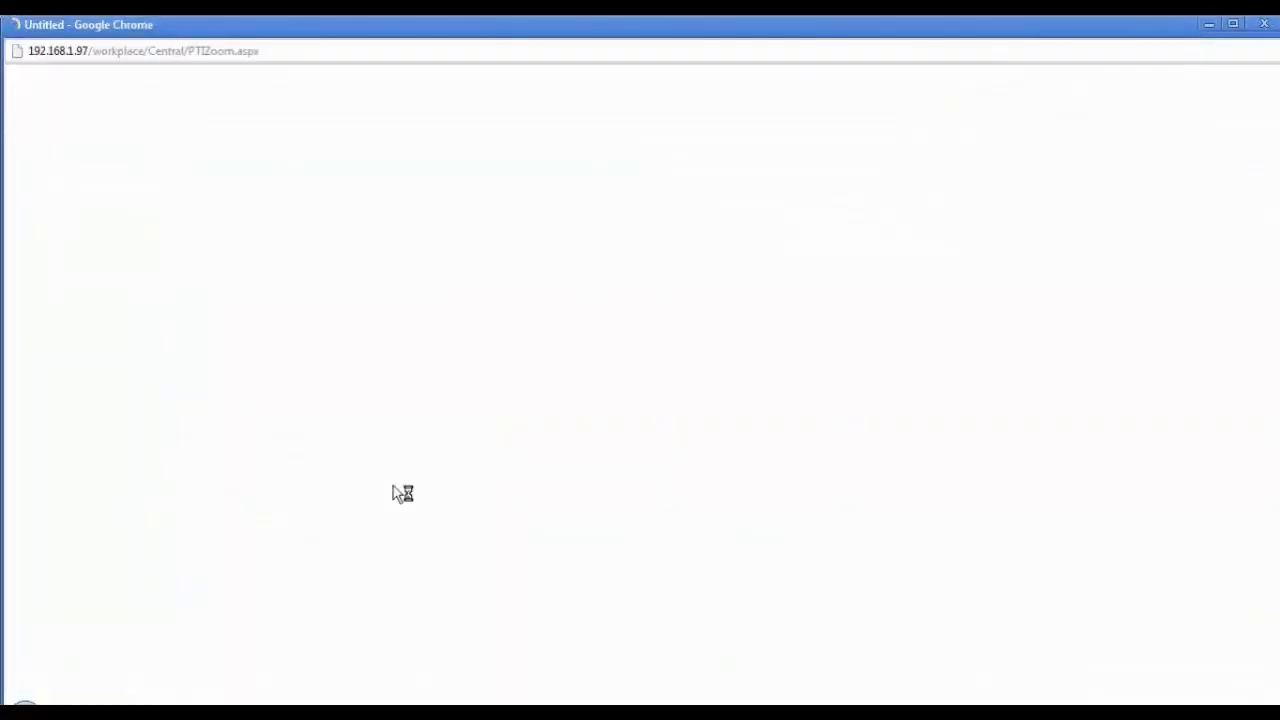
scroll(222, 474, "down", 3)
left_click(110, 655)
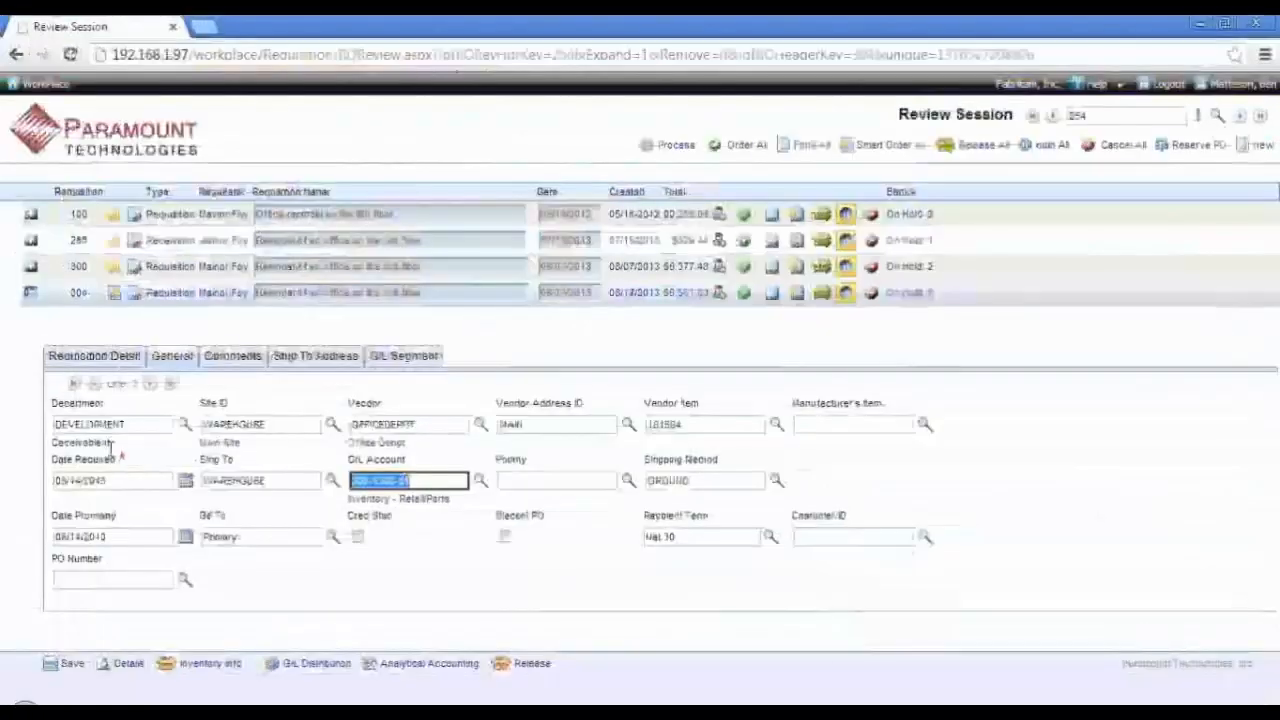
left_click(107, 362)
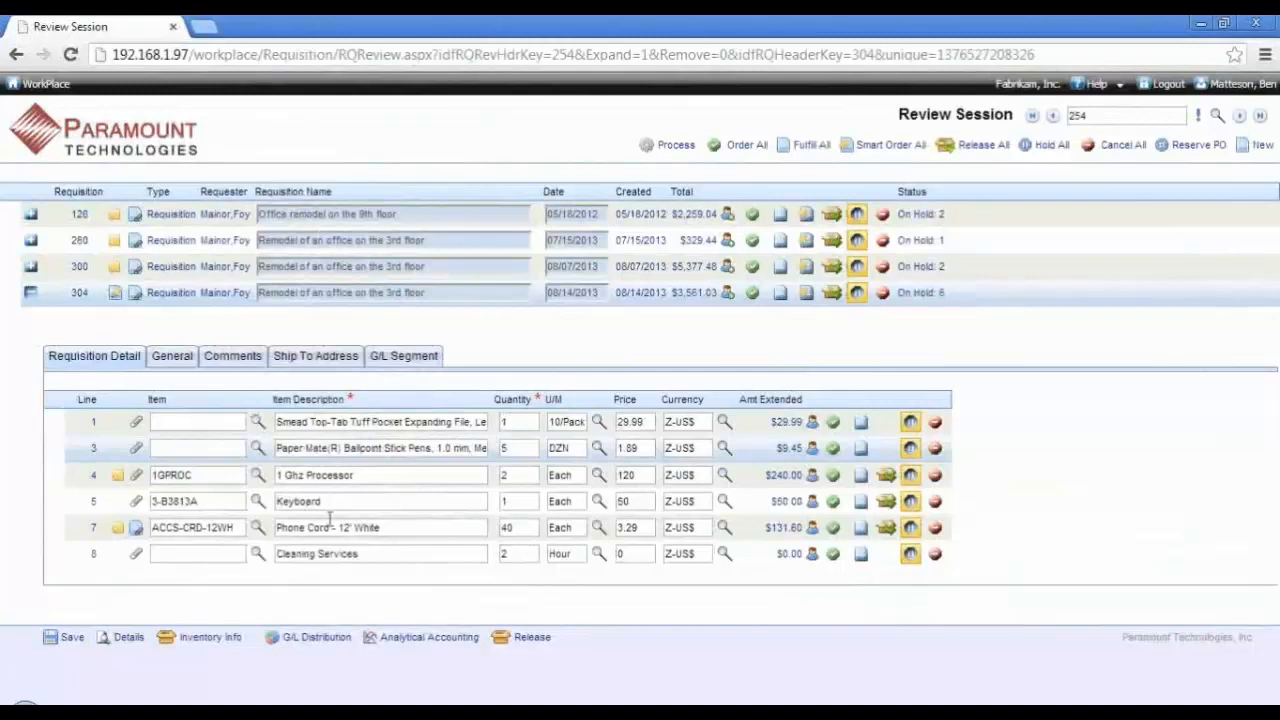
Step: Add the note to requester "It will be there on Monday" to the Phone Cord line and save it
left_click(812, 528)
left_click(252, 117)
type("It will be")
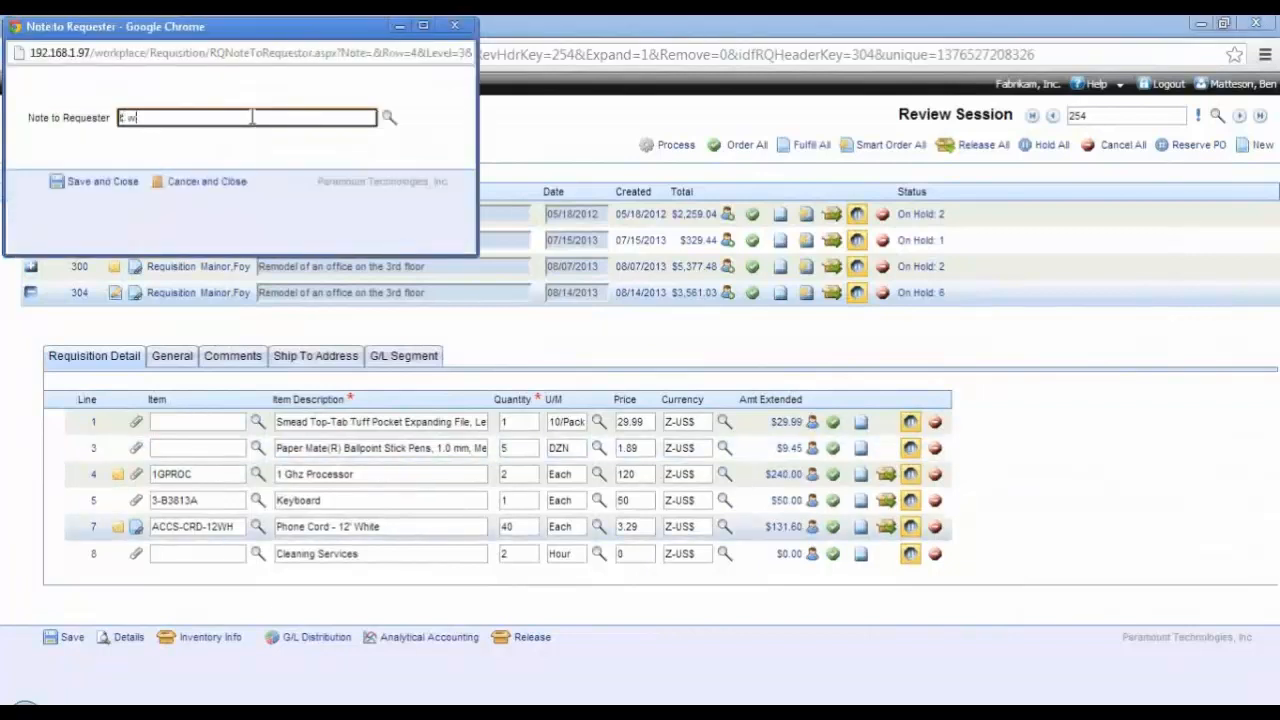
type("ere on Monday")
key("BackSpace")
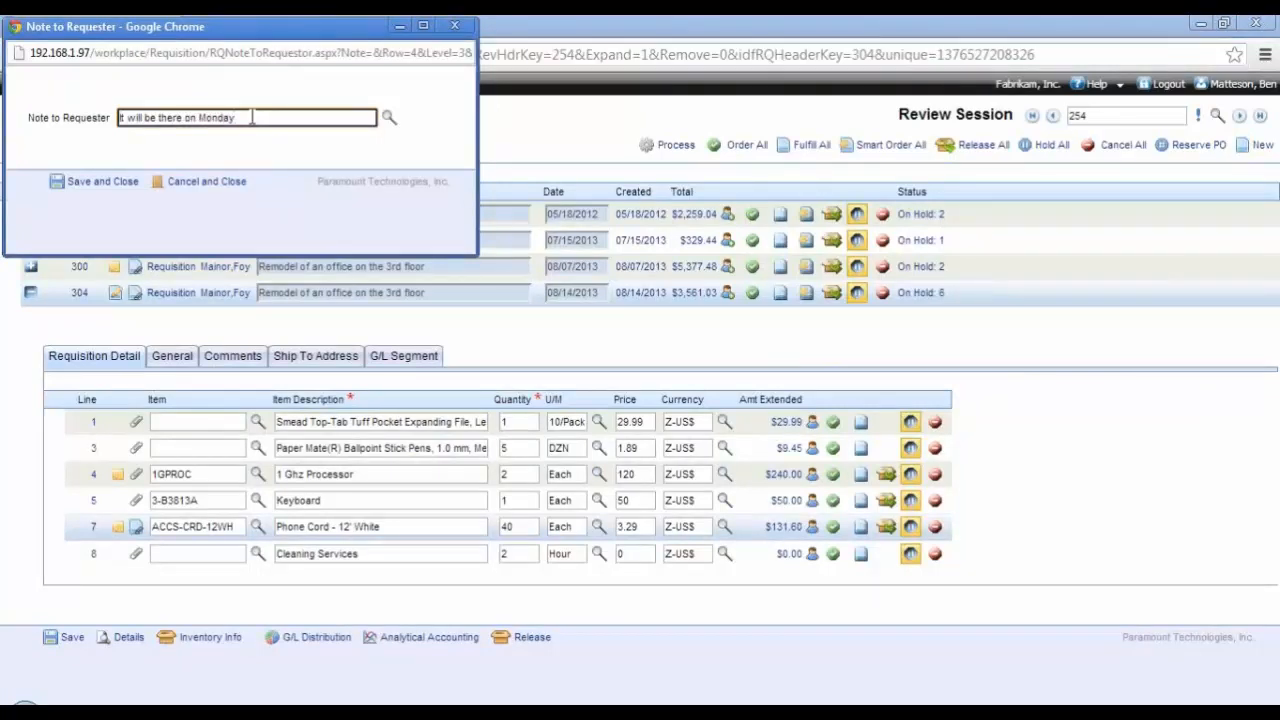
left_click(100, 181)
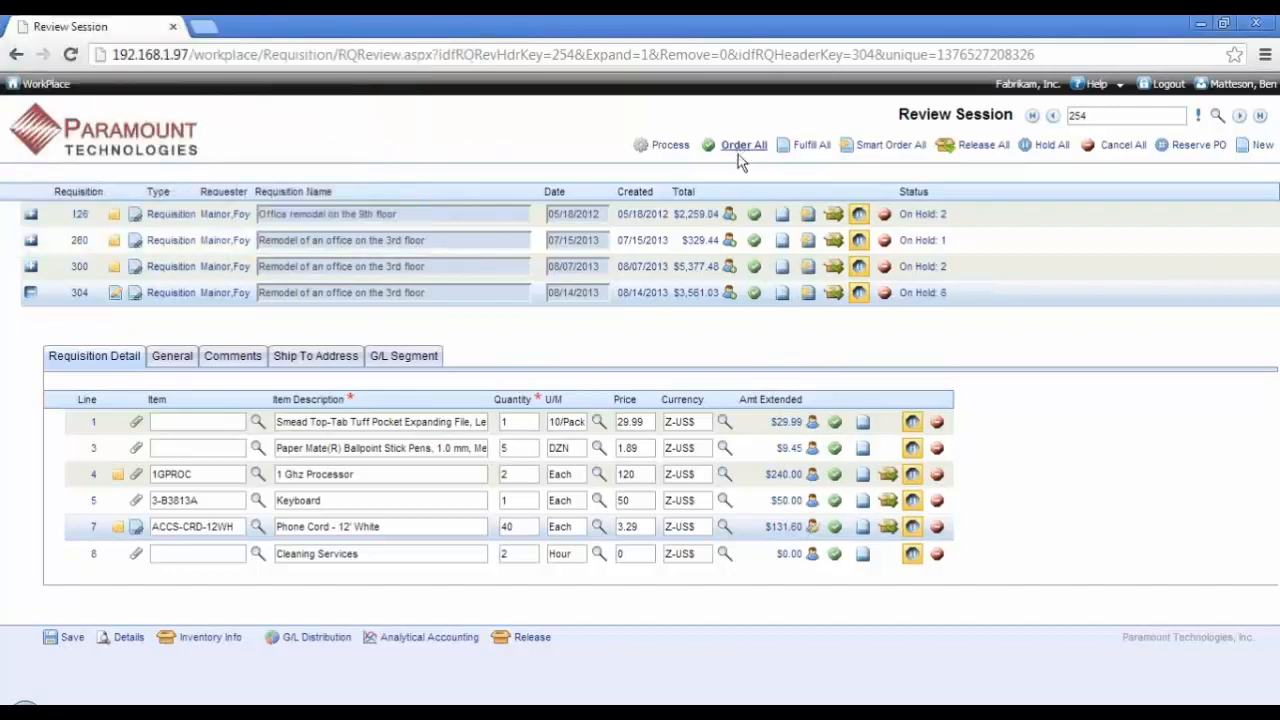
Step: Mark lines 1, 3 and 7 of requisition 304 to be ordered, and cancel the Cleaning Services line
left_click(835, 422)
left_click(834, 450)
left_click(835, 527)
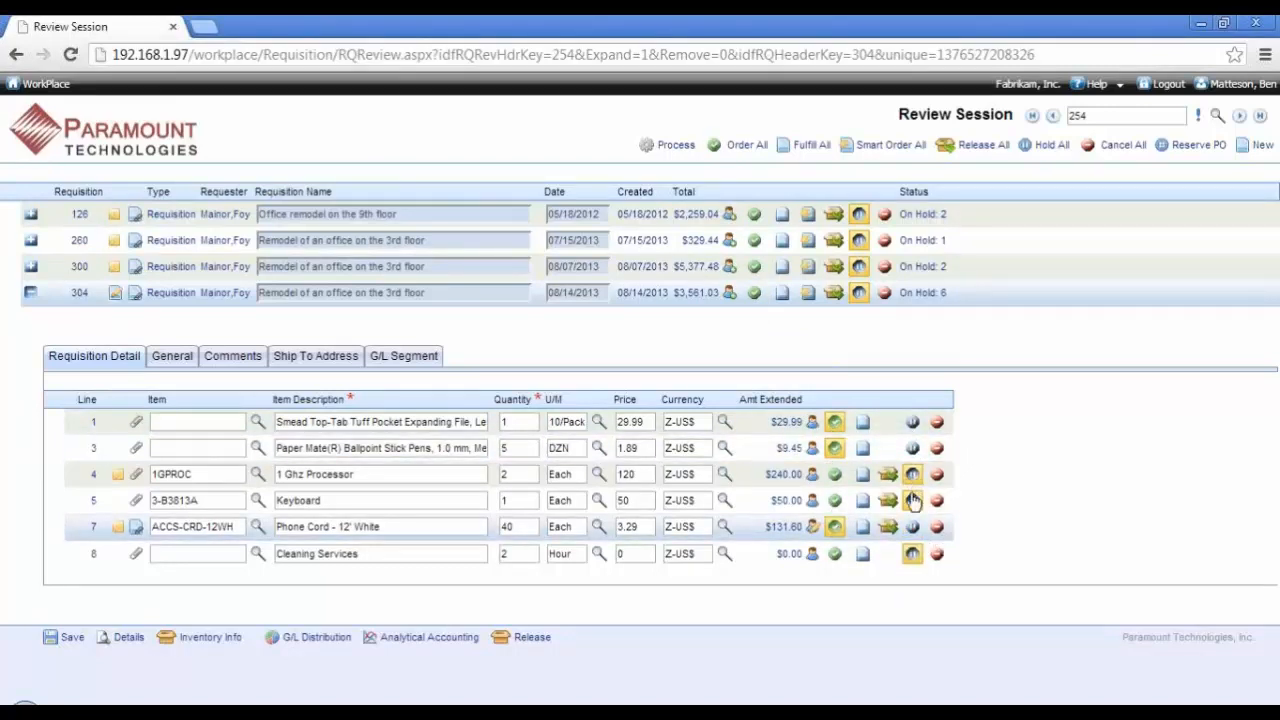
left_click(937, 557)
left_click(937, 557)
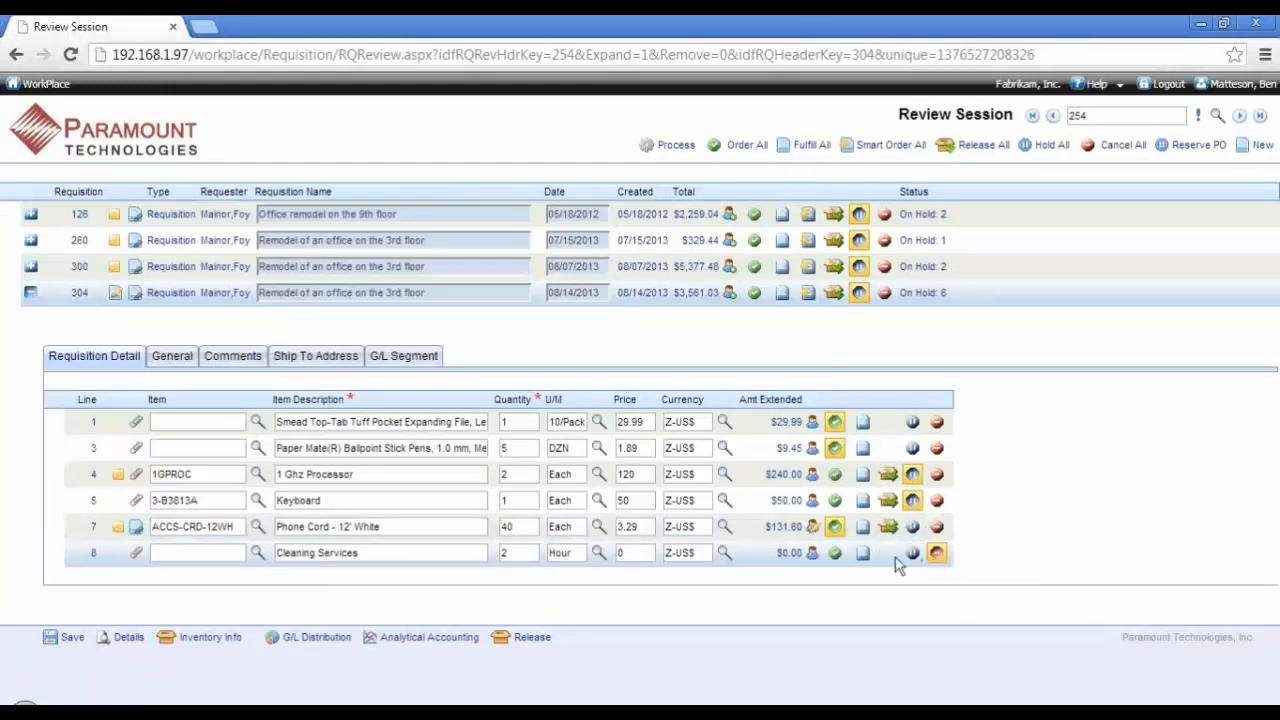
Step: Add the predefined MOREINFO note to requester to the Cleaning Services line and save it
left_click(812, 555)
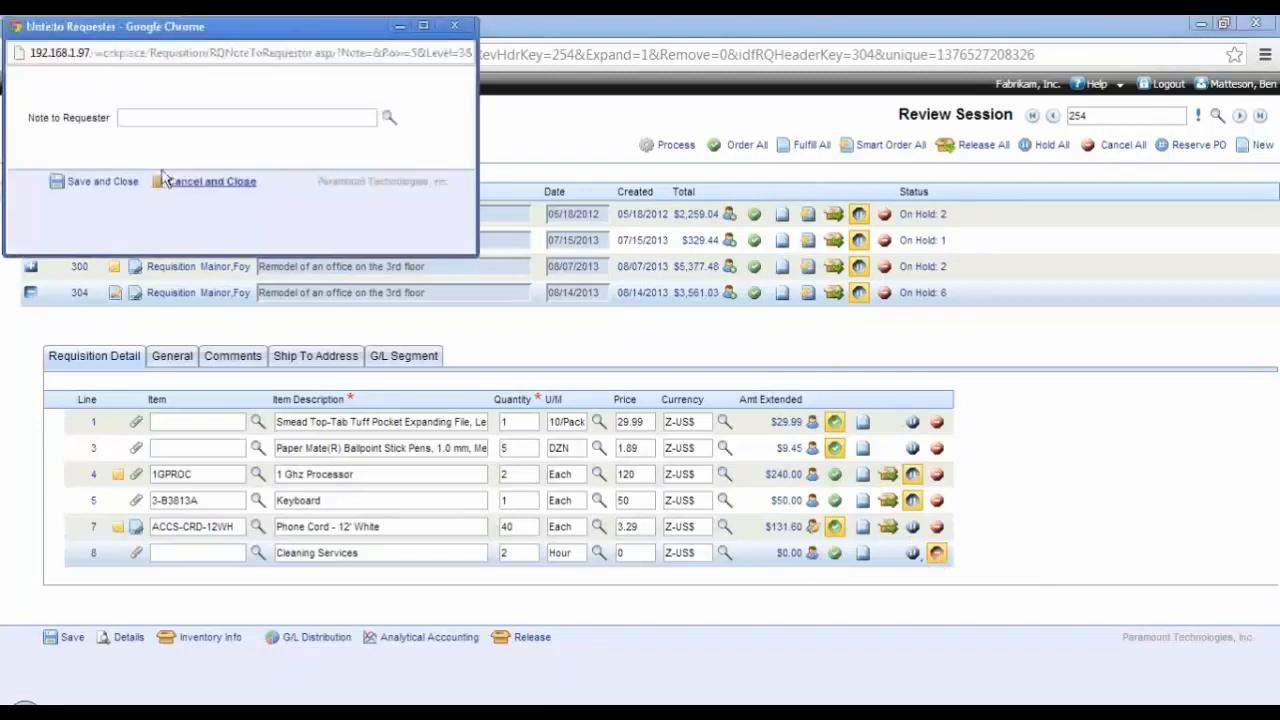
left_click(135, 118)
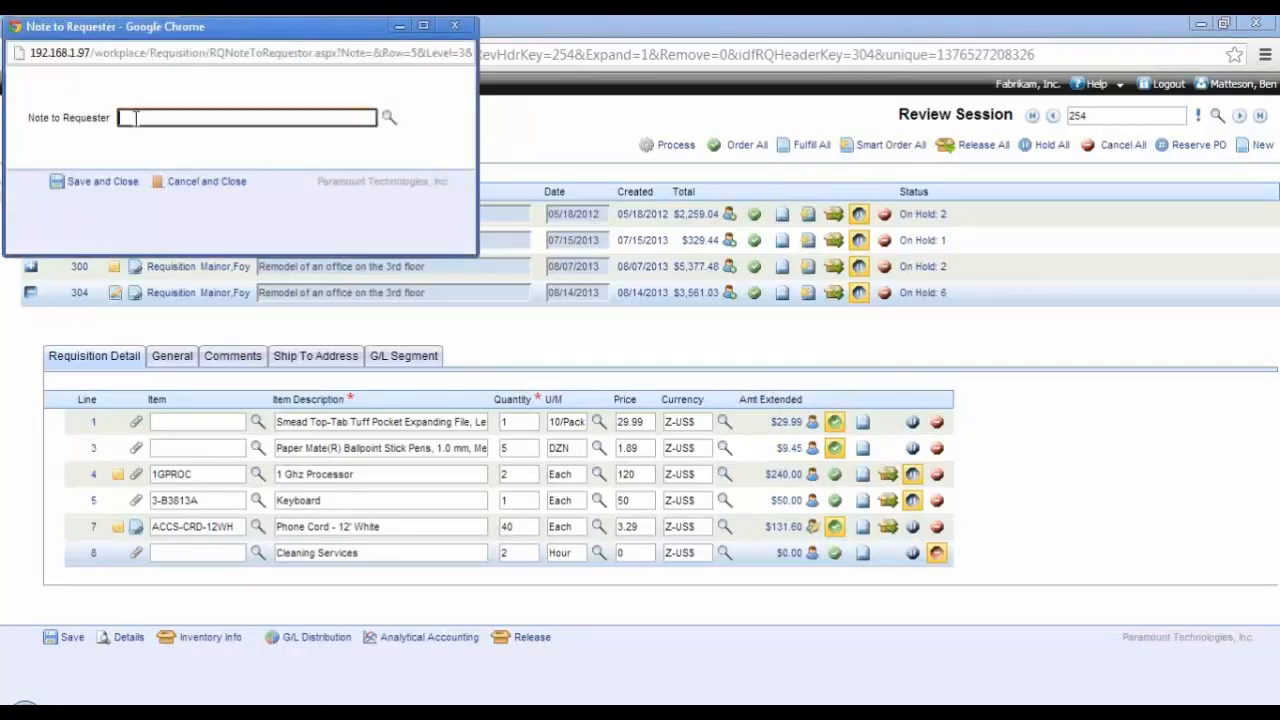
left_click(389, 119)
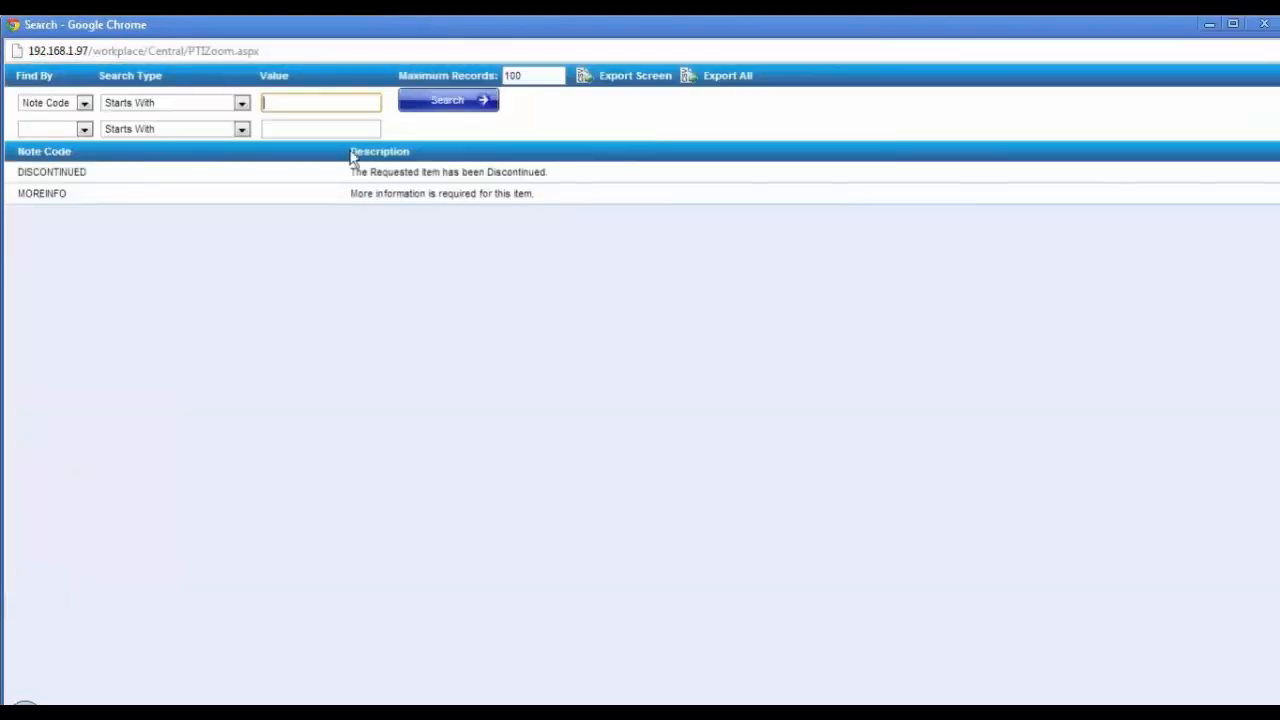
left_click(488, 200)
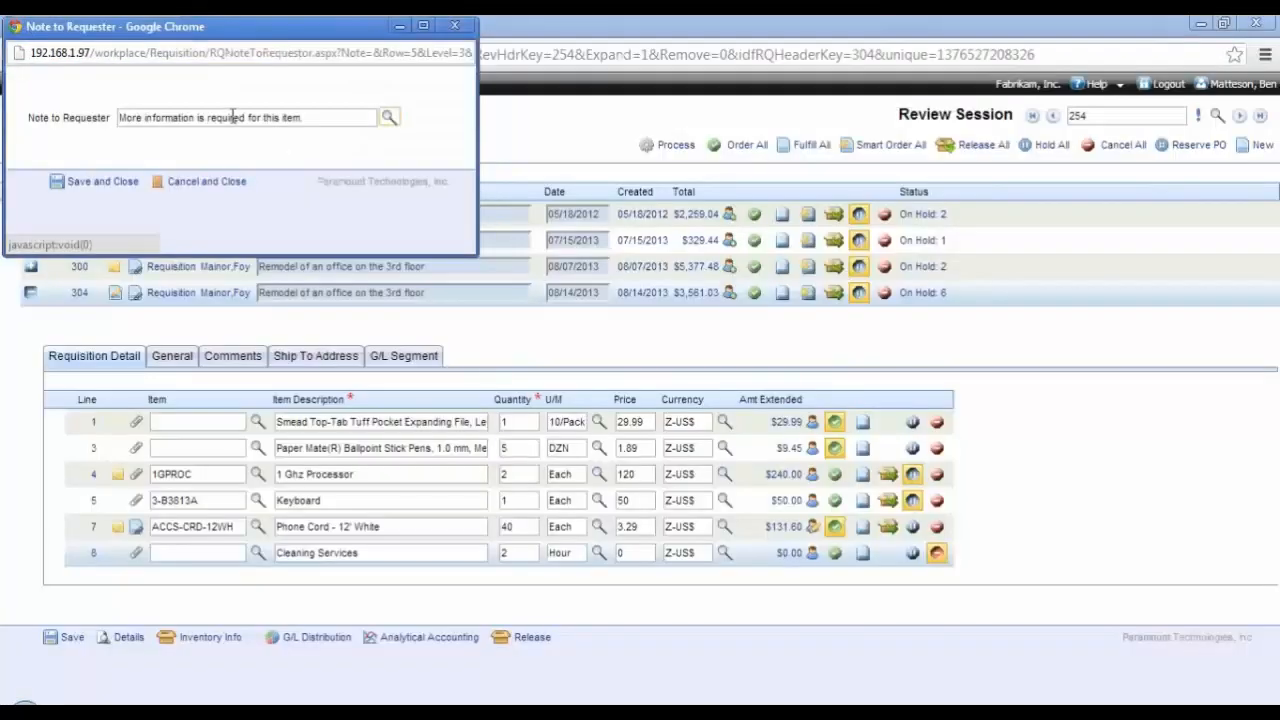
left_click(118, 183)
Step: Process the review session, and view the generated PDF purchase order for Attractive Telephone Co
left_click(672, 146)
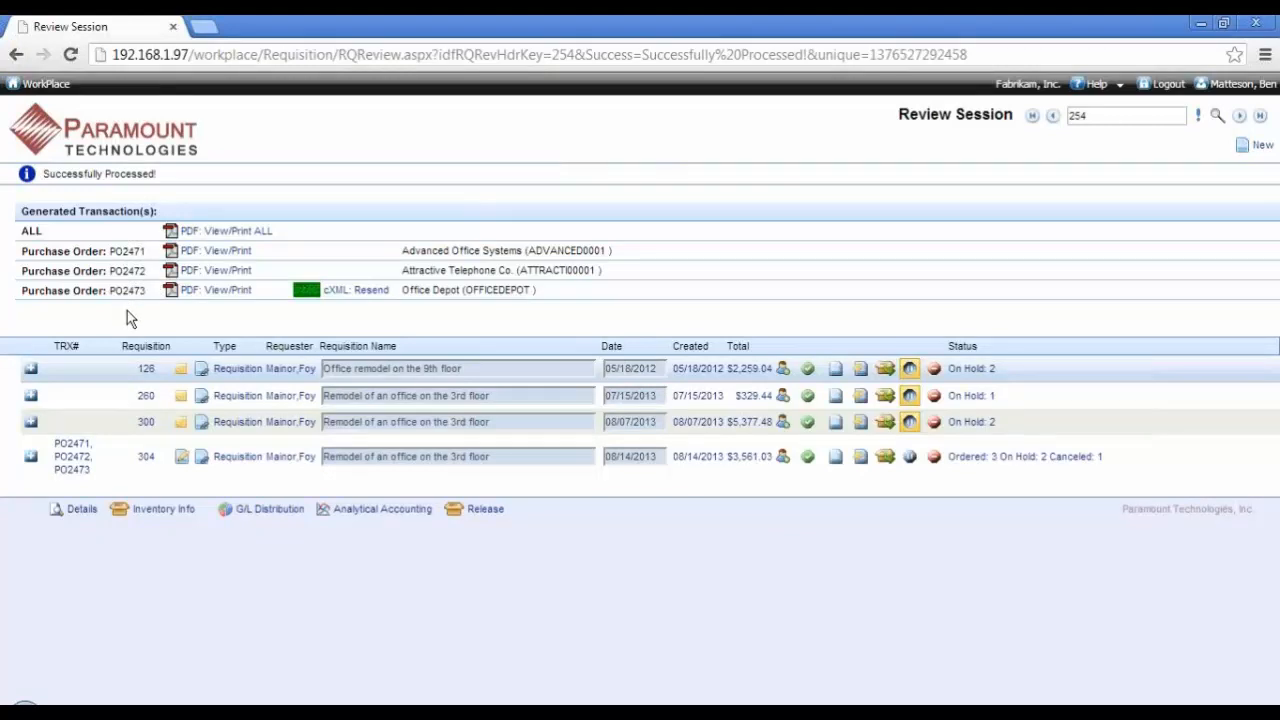
left_click(226, 272)
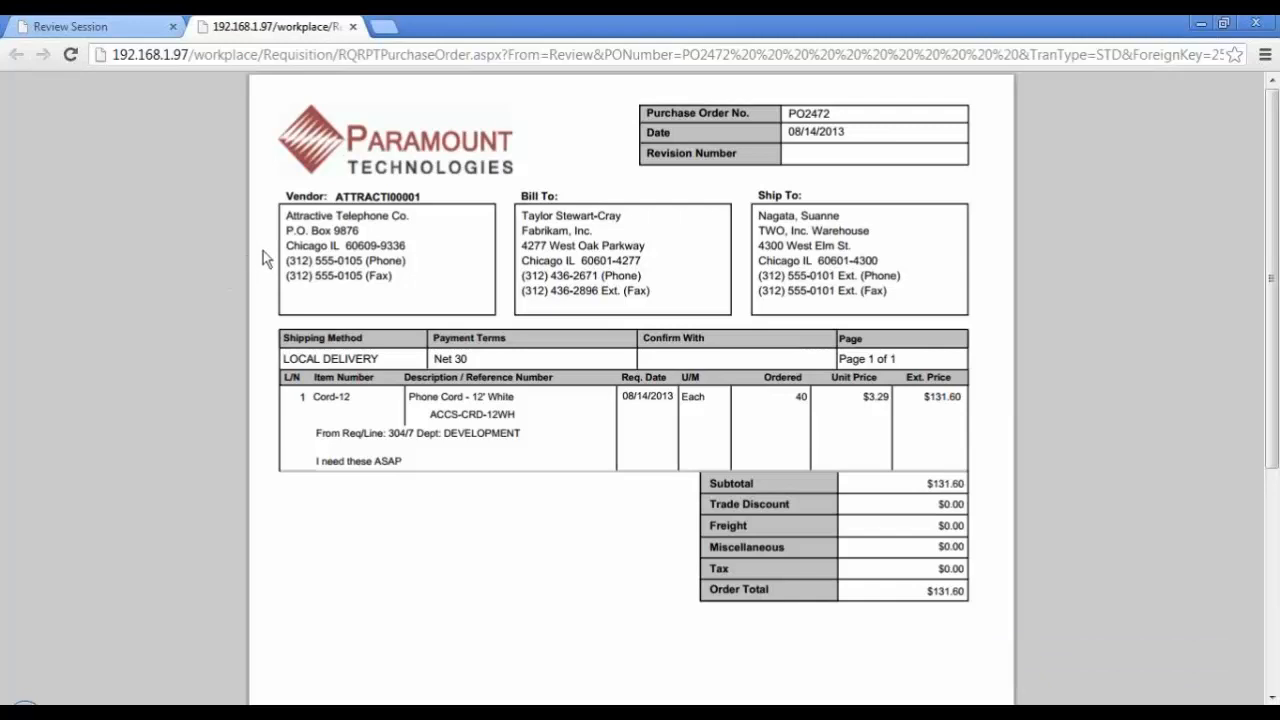
left_click(352, 26)
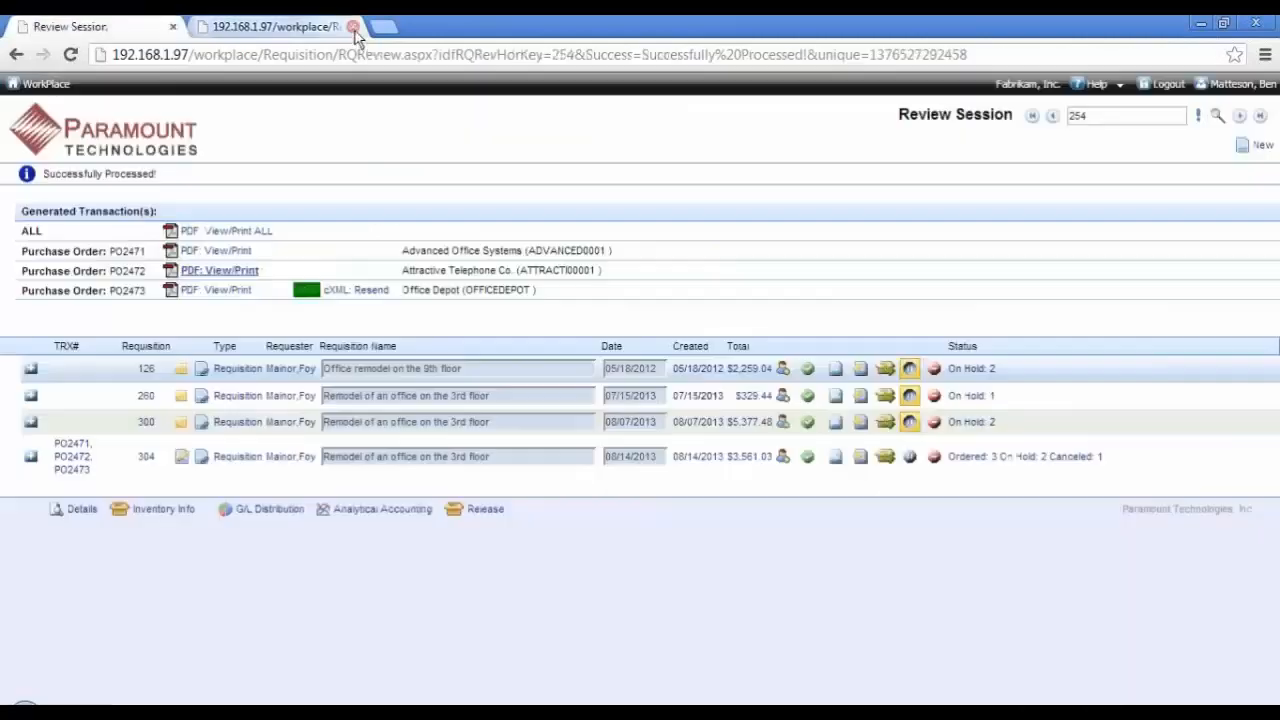
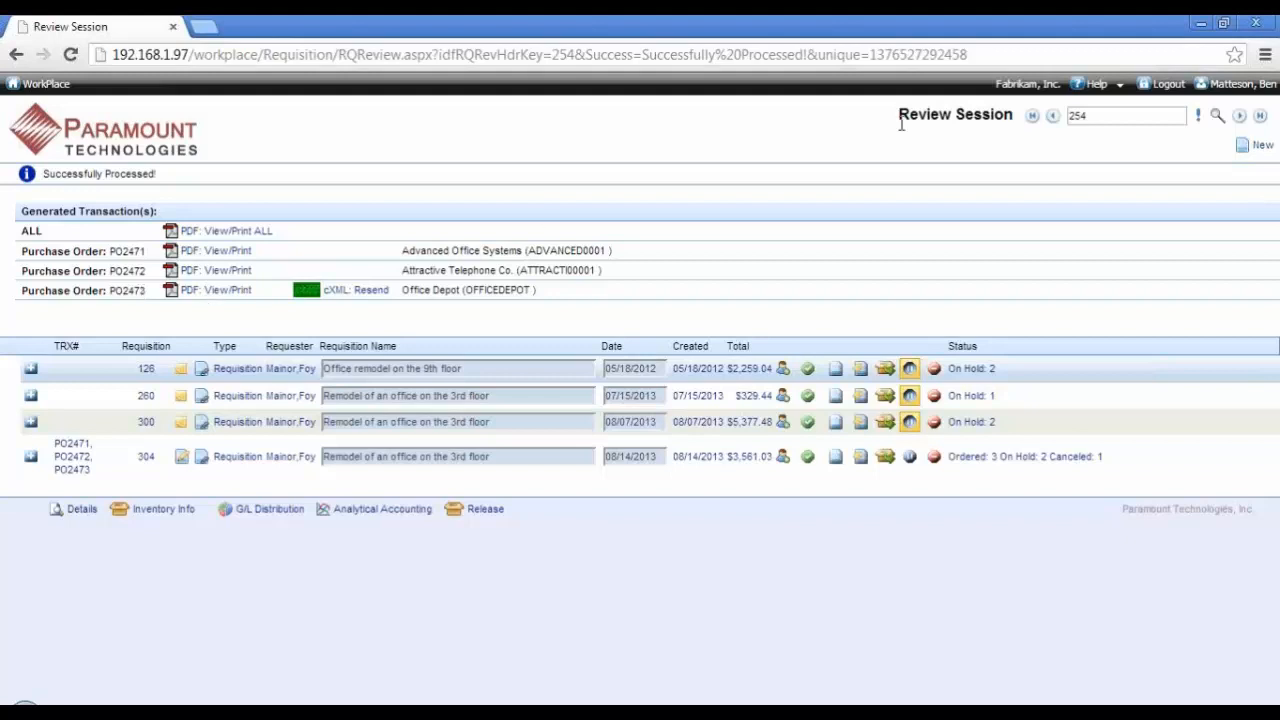
Step: Log out and log back in with the requester's user name and password
left_click(1165, 85)
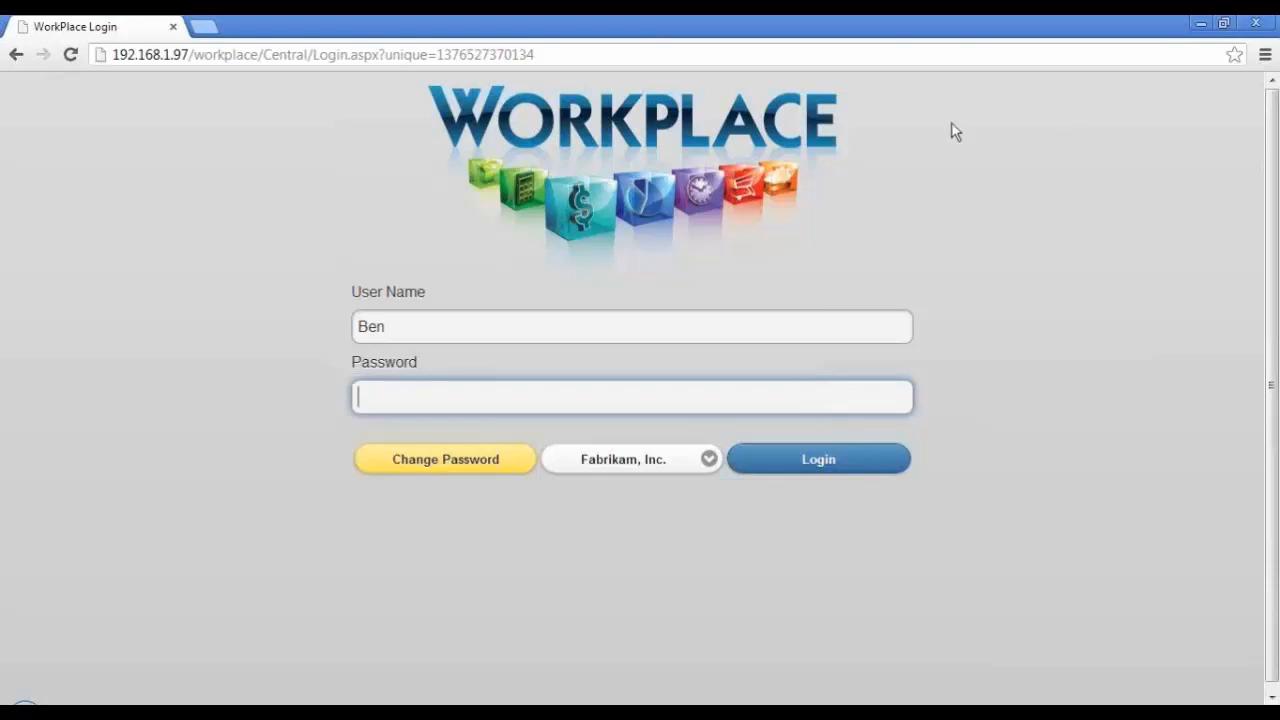
double_click(516, 323)
type("Foy")
key("Tab")
type("123")
key("Return")
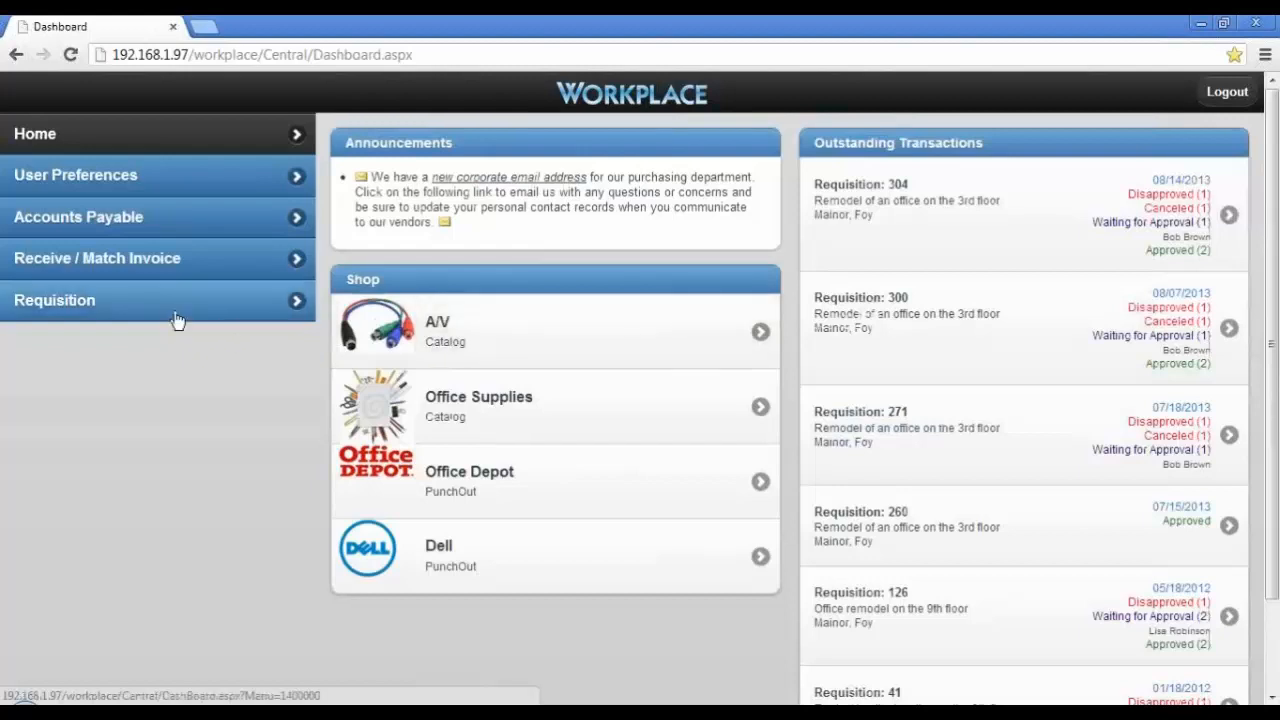
Step: Load the new Attractive Telephone Co. purchase order by its PO number into a Receiving Wizard session
left_click(121, 257)
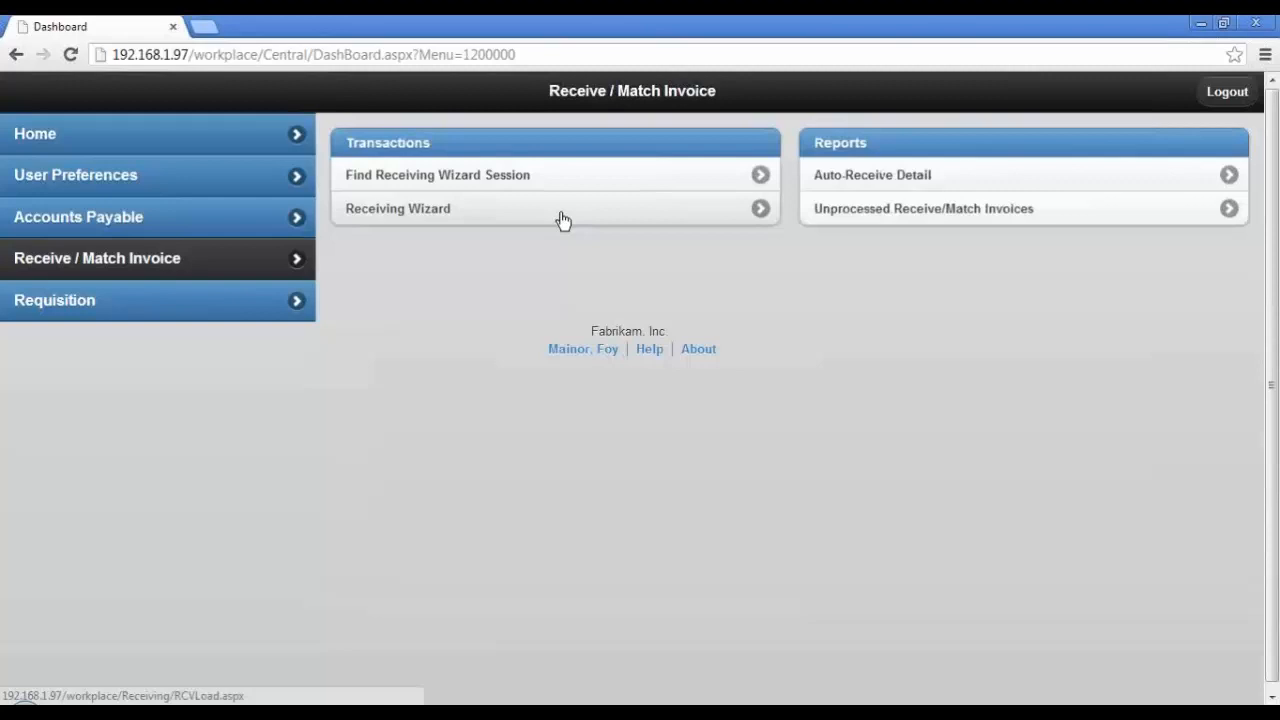
left_click(572, 219)
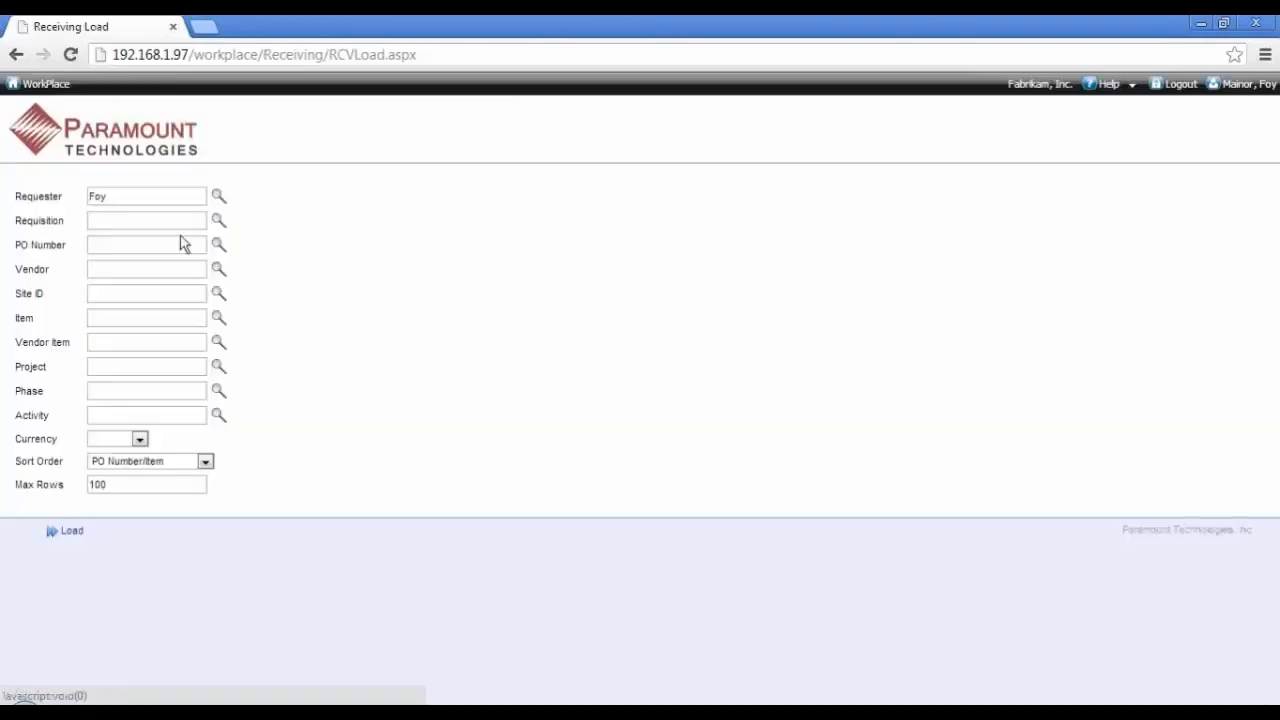
left_click(179, 243)
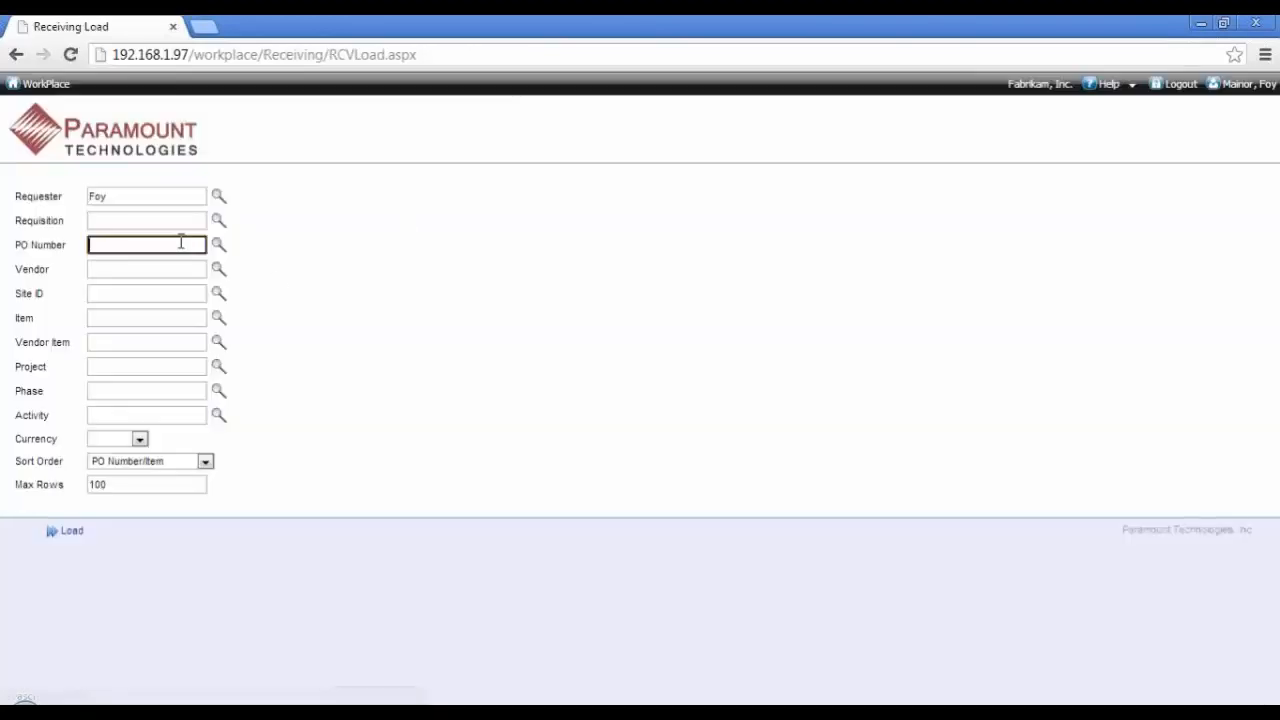
type("Po2472")
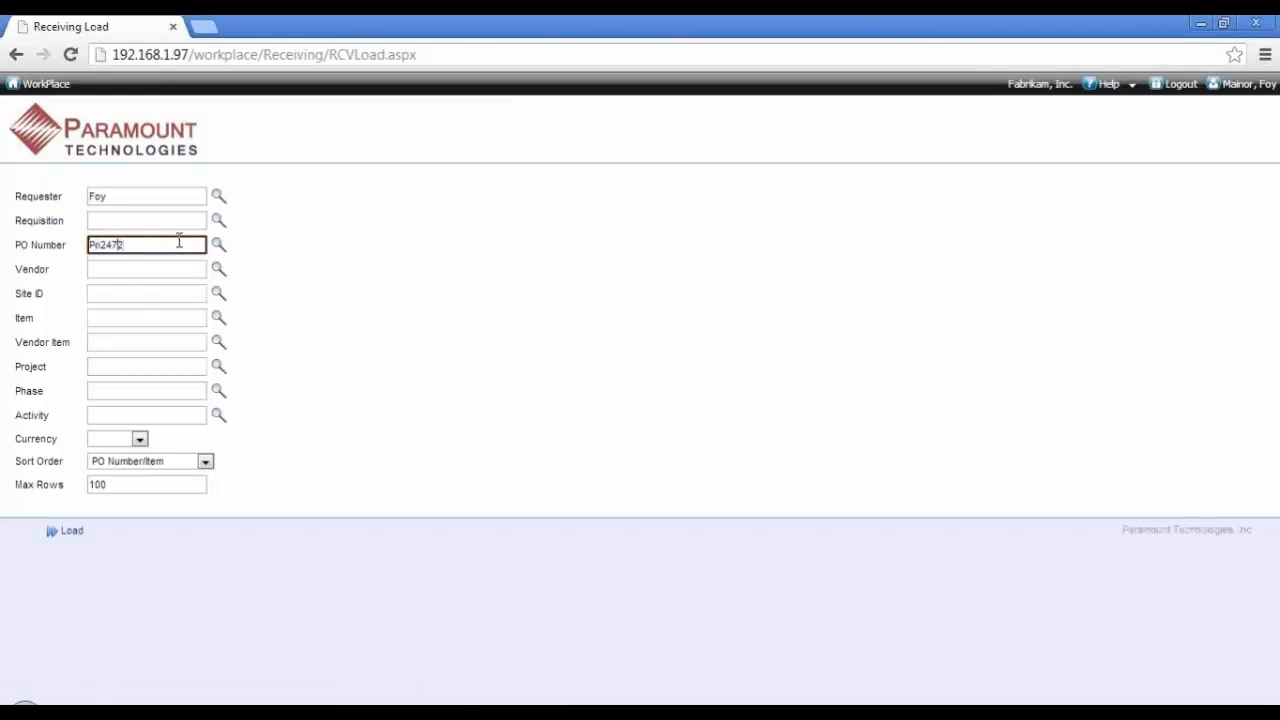
key("Left")
key("Left")
key("Left")
key("BackSpace")
type("O")
left_click(70, 533)
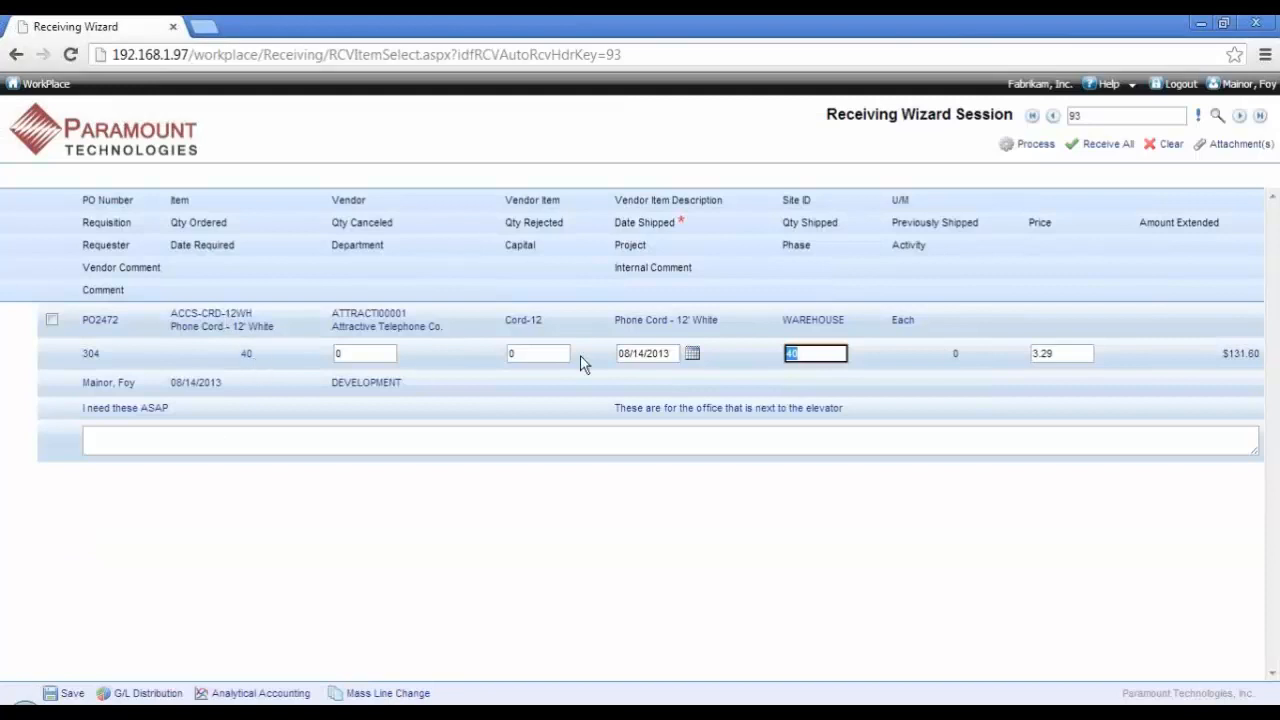
Step: Set the Phone Cord line's shipped quantity to 30 and enter "comment" as its comment
left_click_drag(817, 357, 772, 358)
type("30")
left_click(592, 434)
type("comment")
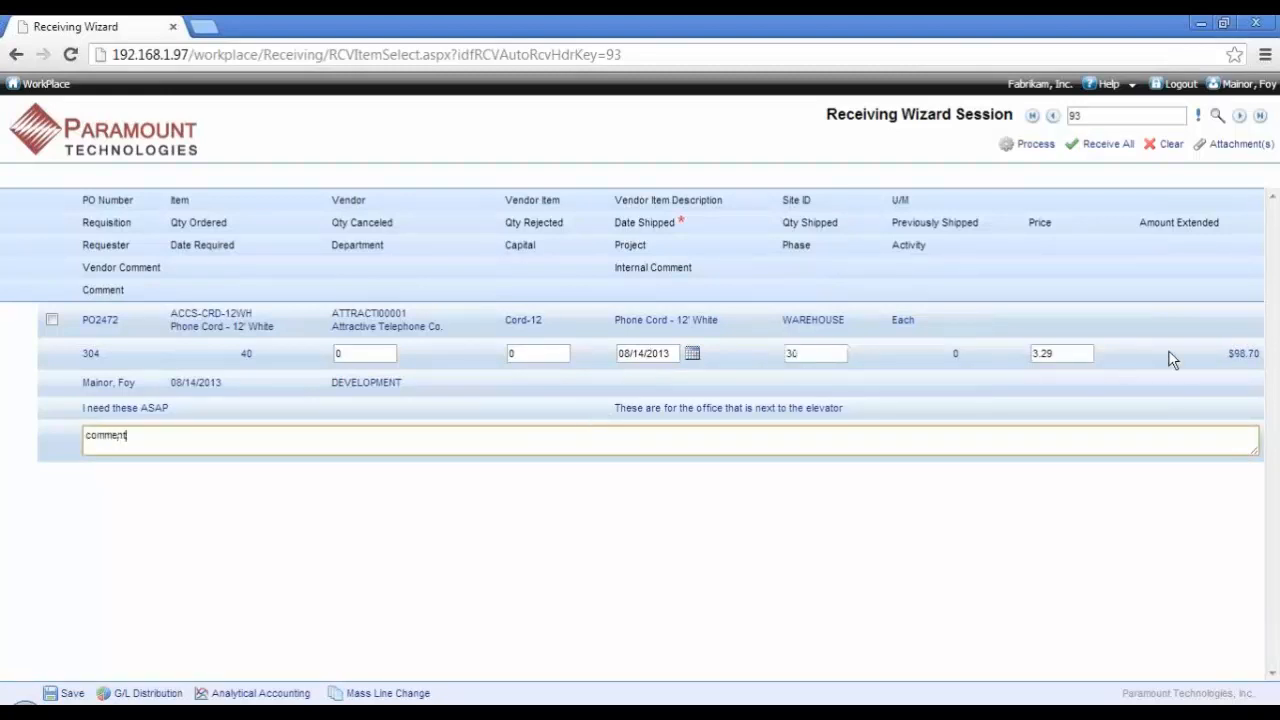
Step: Attach Packing Slip.pdf with the description "Packing Slip" to the receiving session, and process the session with the Phone Cord line selected
left_click(1218, 146)
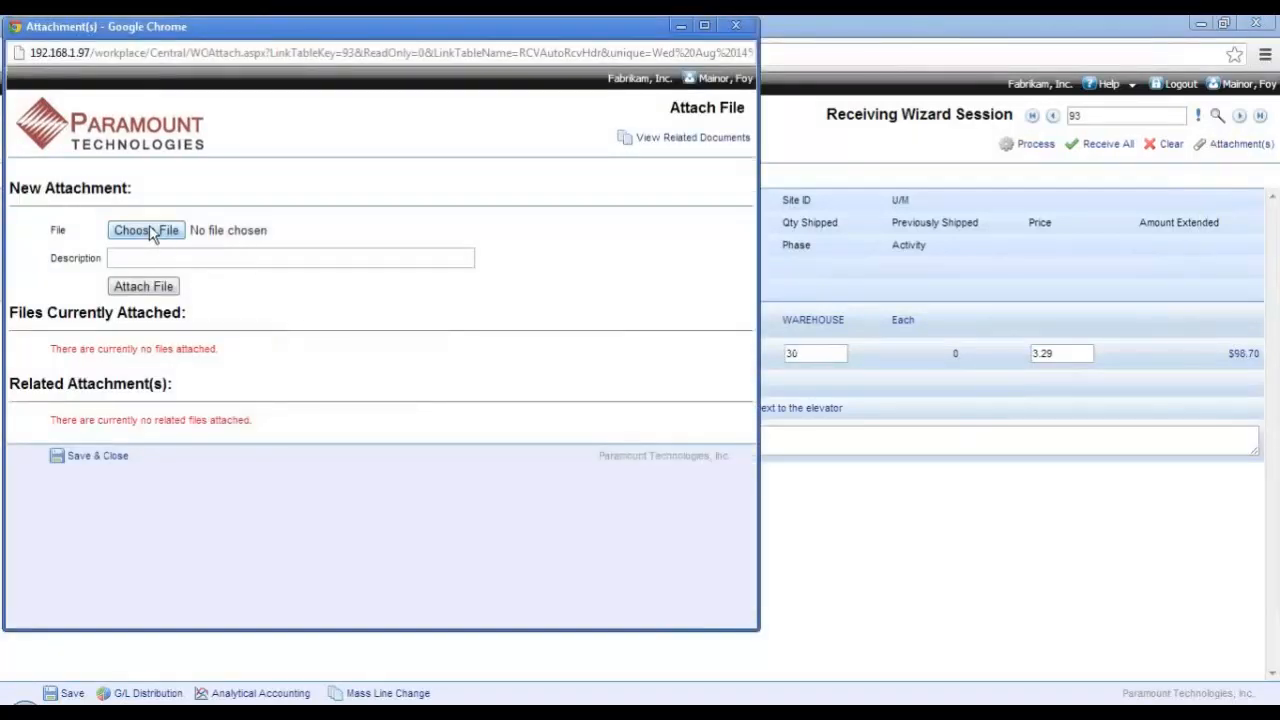
left_click(148, 231)
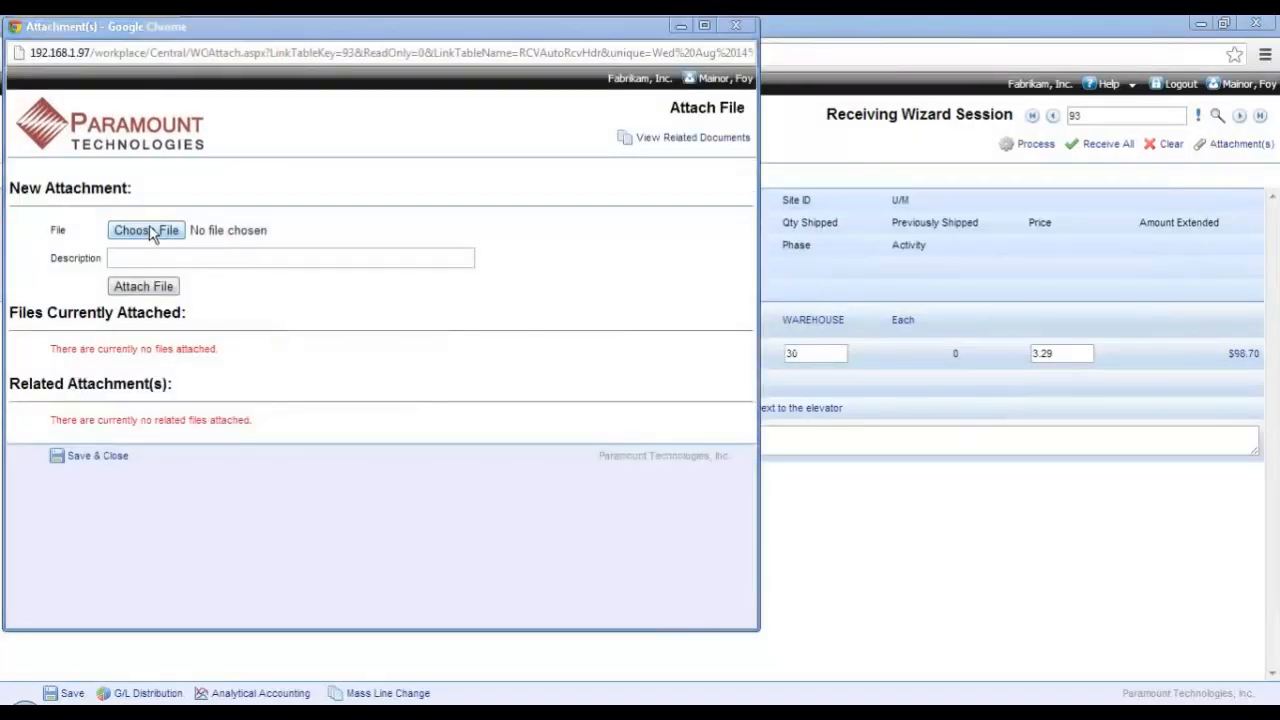
double_click(206, 364)
left_click(207, 257)
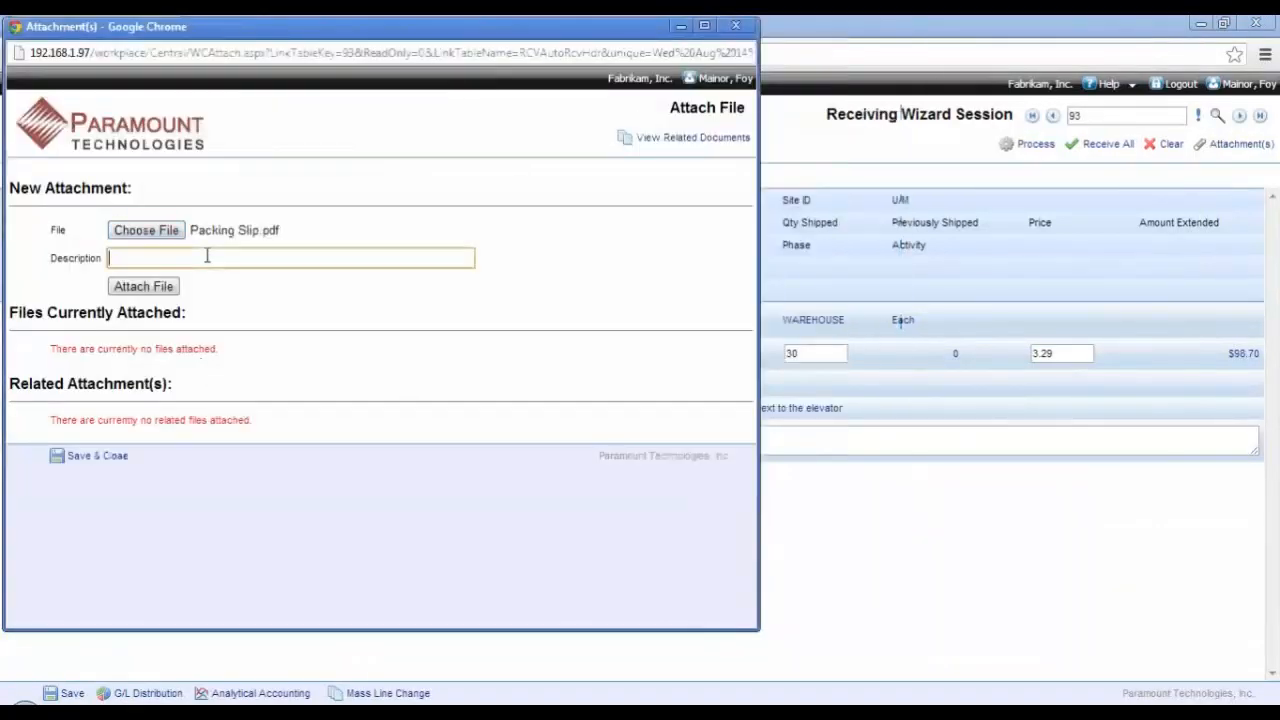
type("P")
left_click(178, 277)
left_click(158, 288)
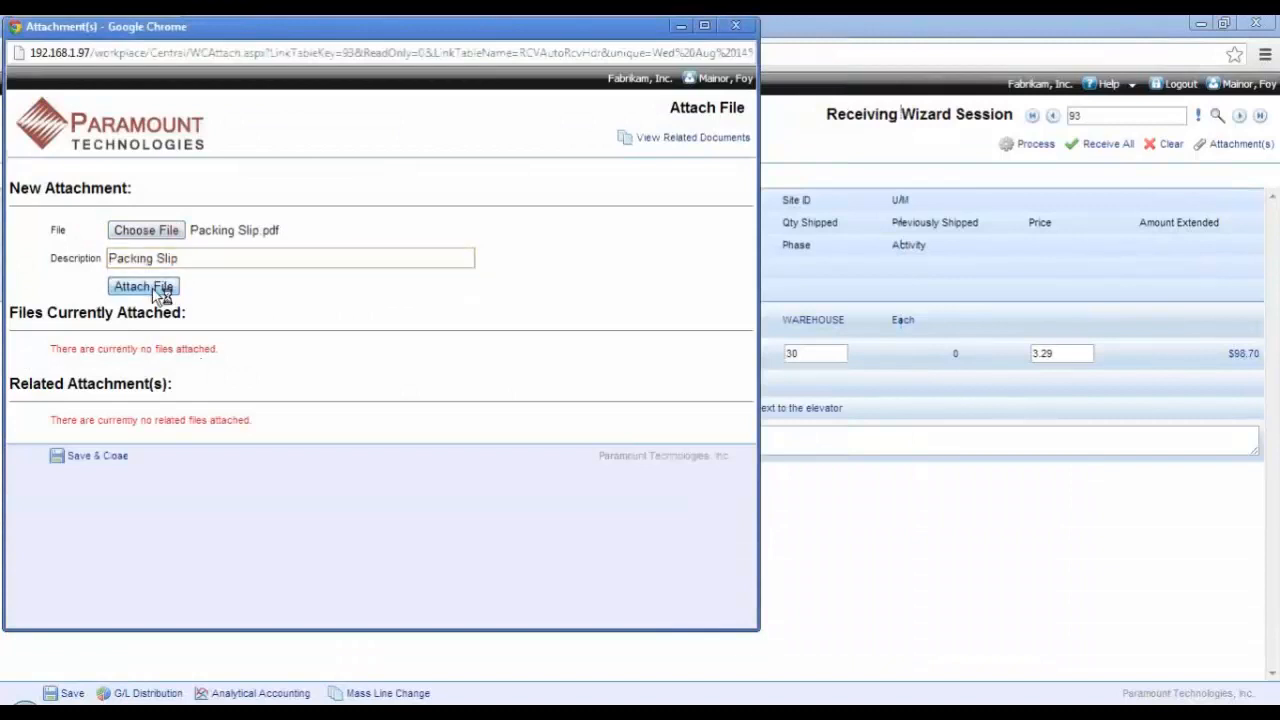
left_click(121, 489)
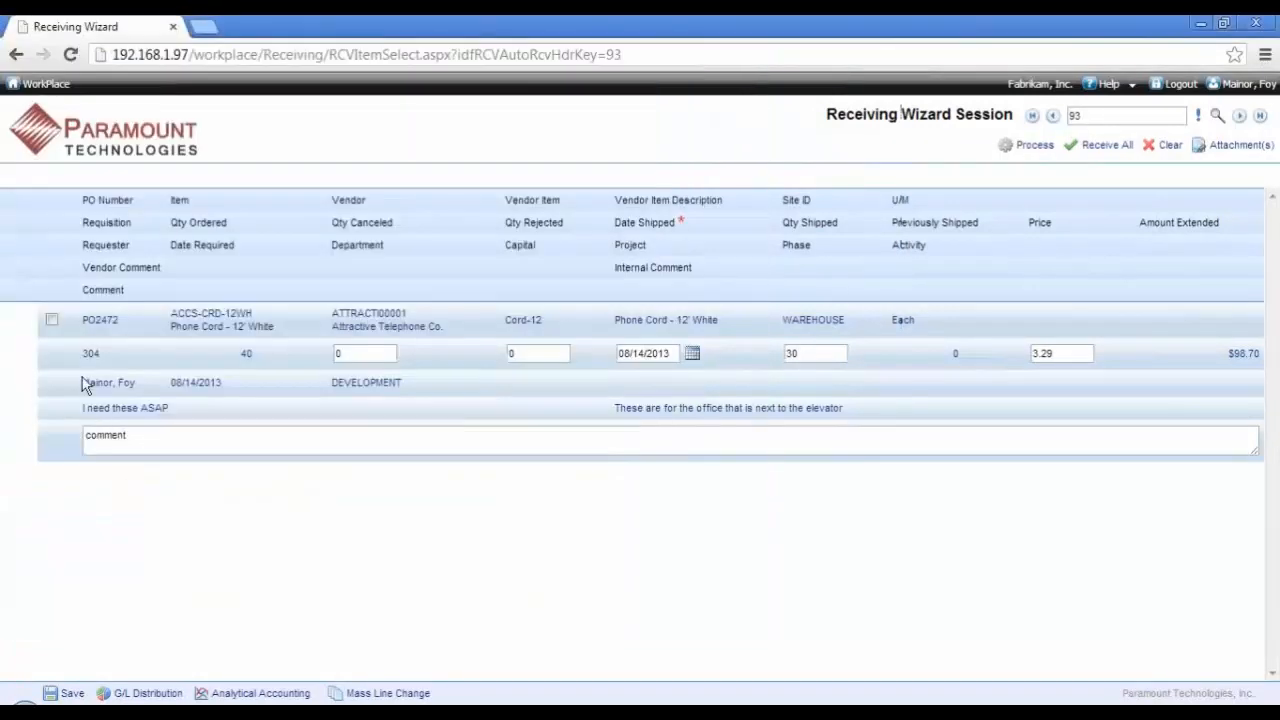
left_click(53, 322)
left_click(1013, 150)
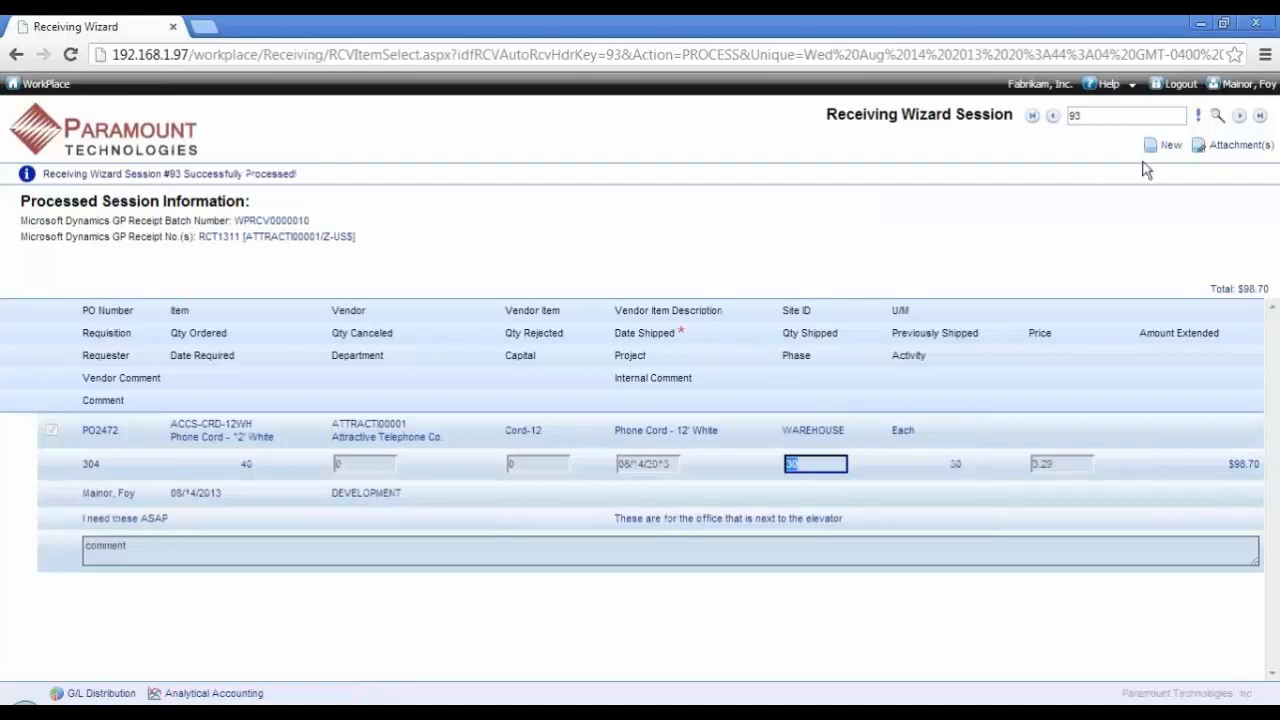
Step: Log out, log in with the invoice-matching user's name and password, and confirm the announcement
left_click(1181, 86)
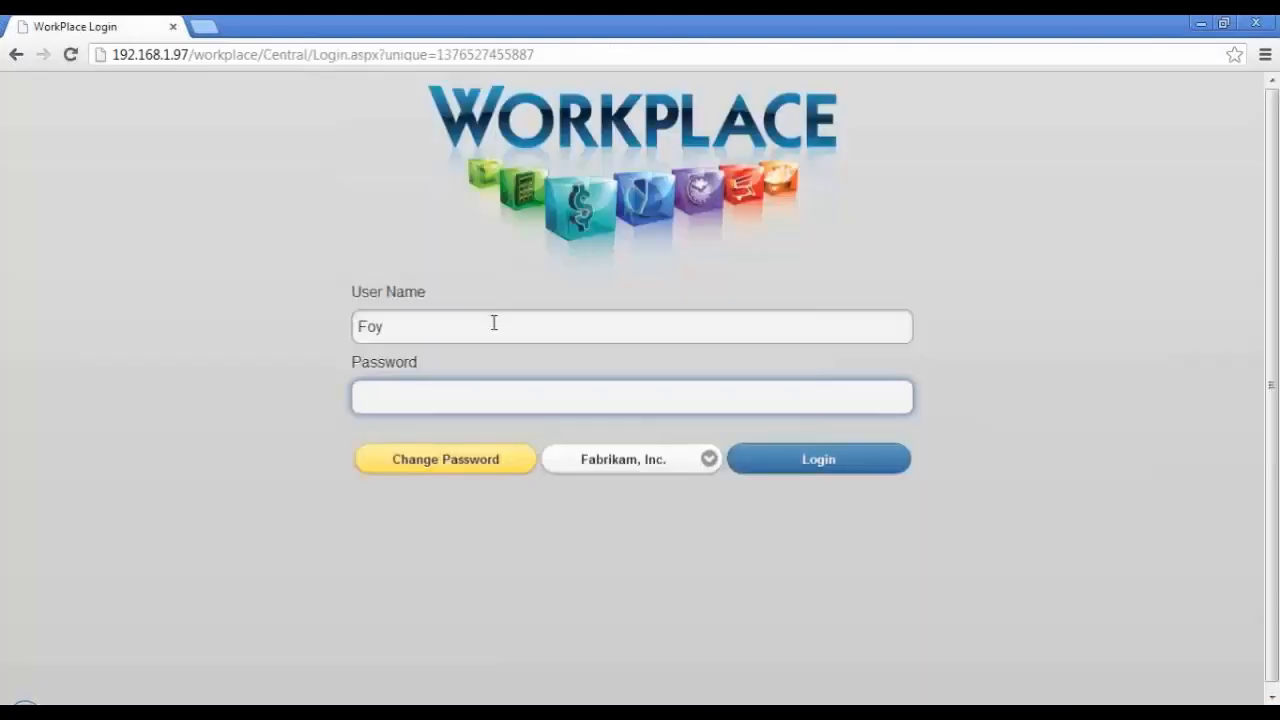
double_click(491, 323)
type("Phil")
key("Tab")
type("••••")
left_click(848, 466)
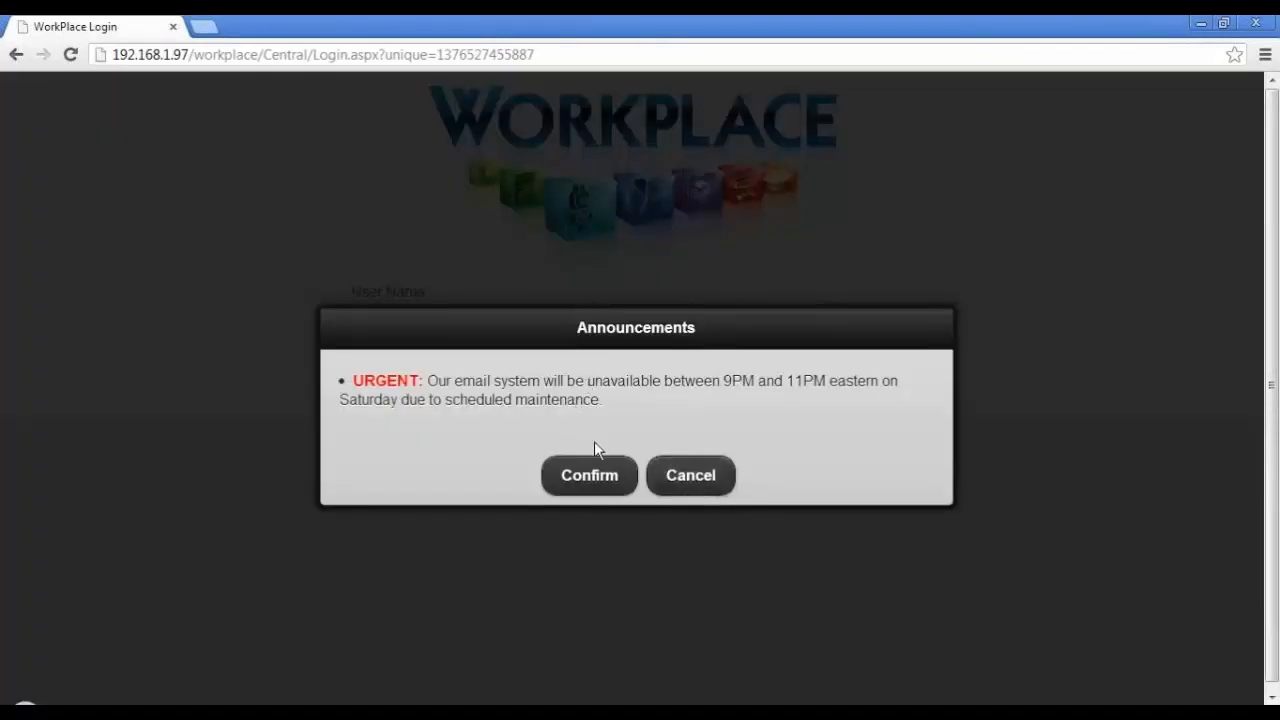
left_click(594, 480)
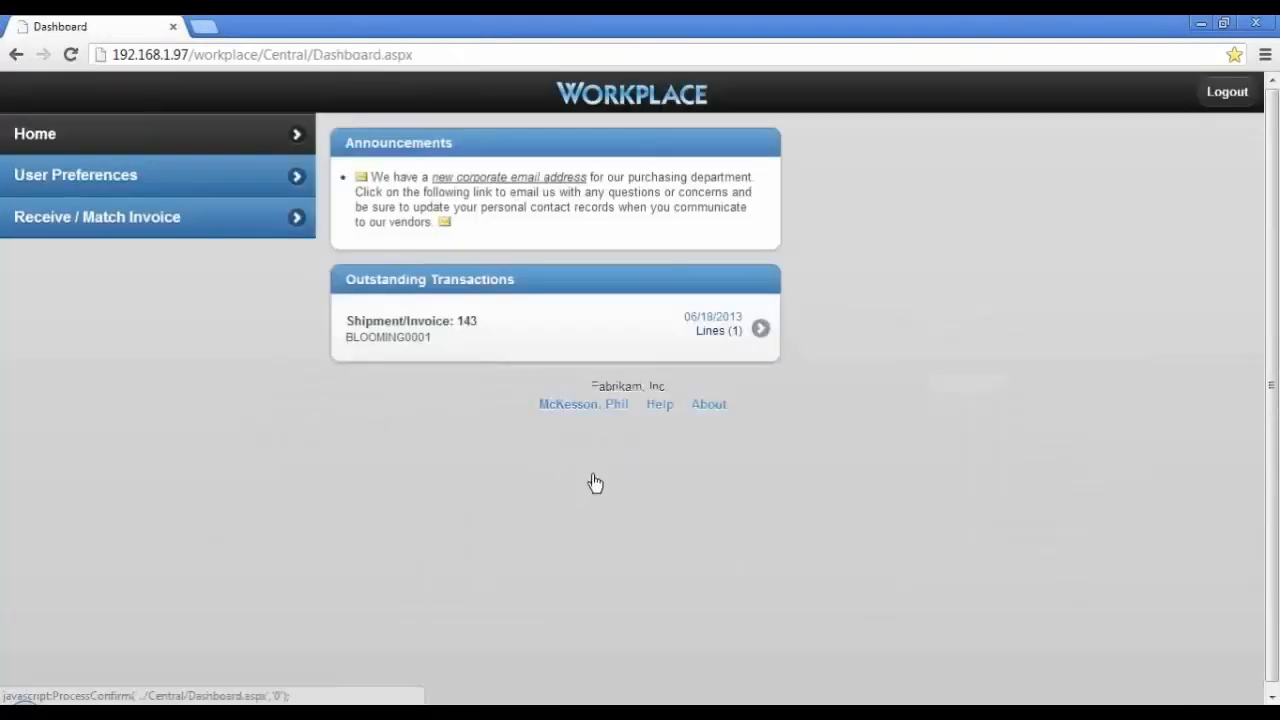
Step: Start a new Receive / Match Invoice entry with the transaction type Invoice
left_click(157, 230)
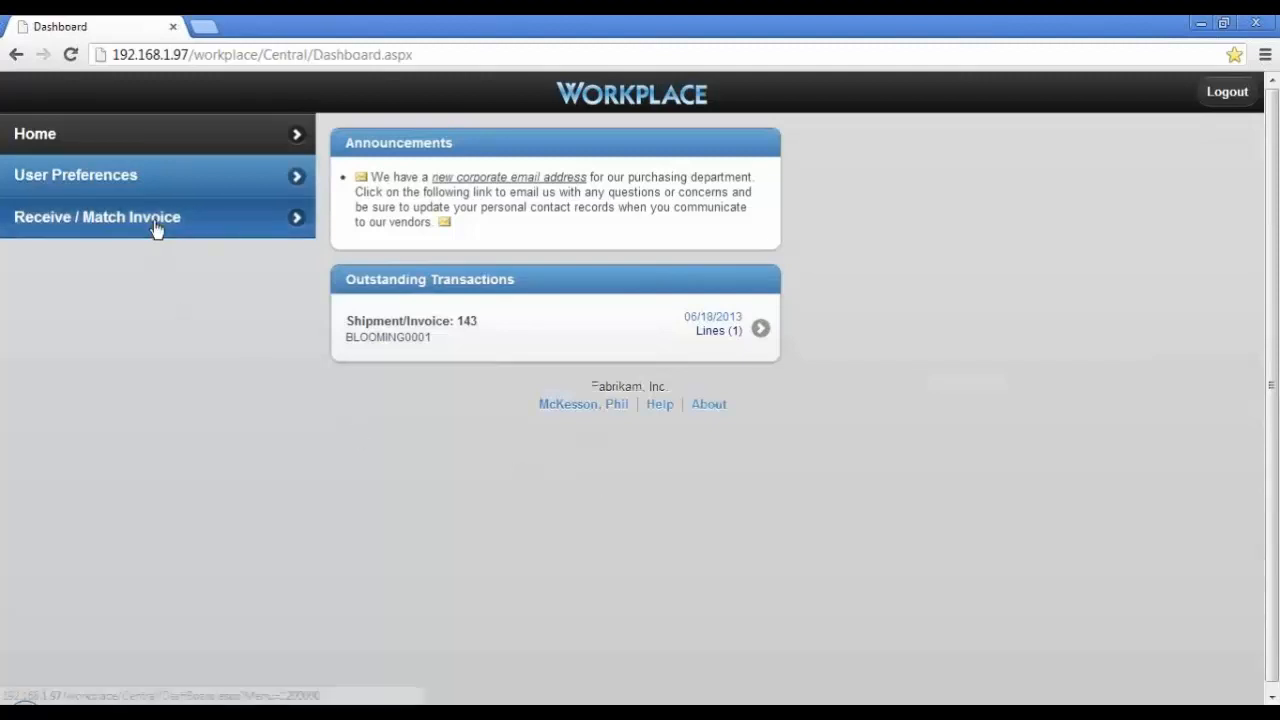
left_click(990, 256)
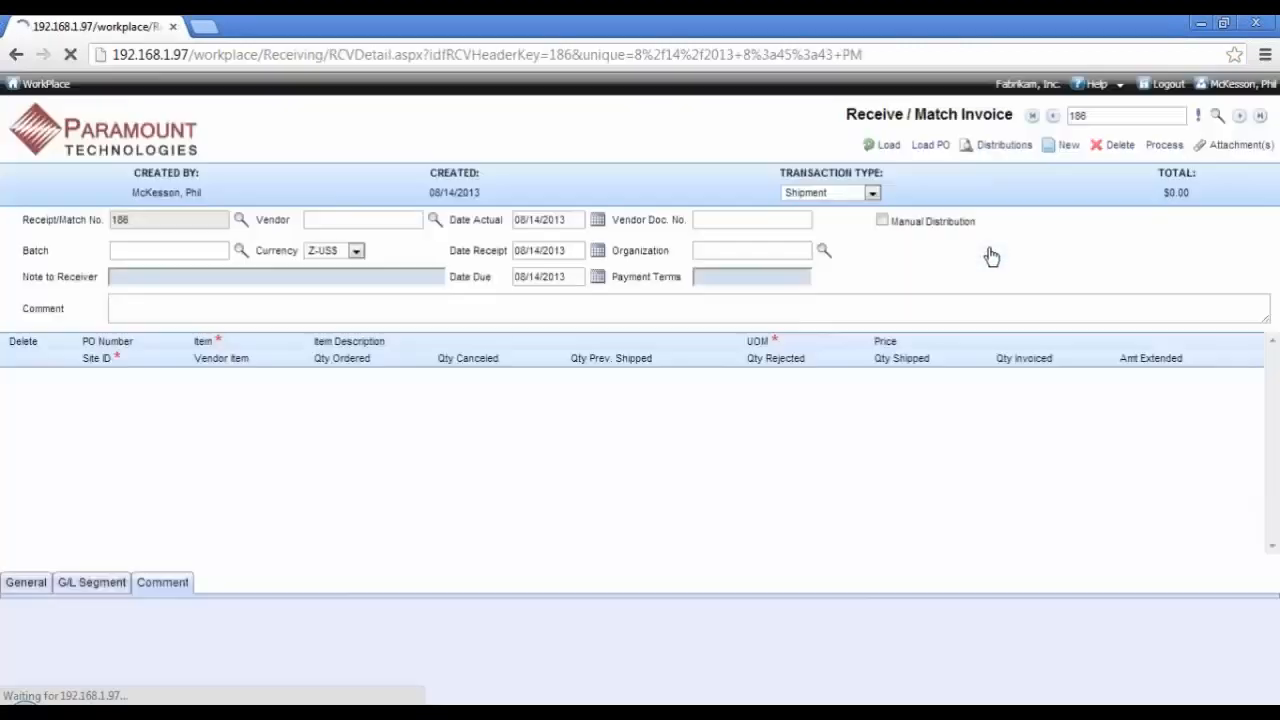
left_click(850, 192)
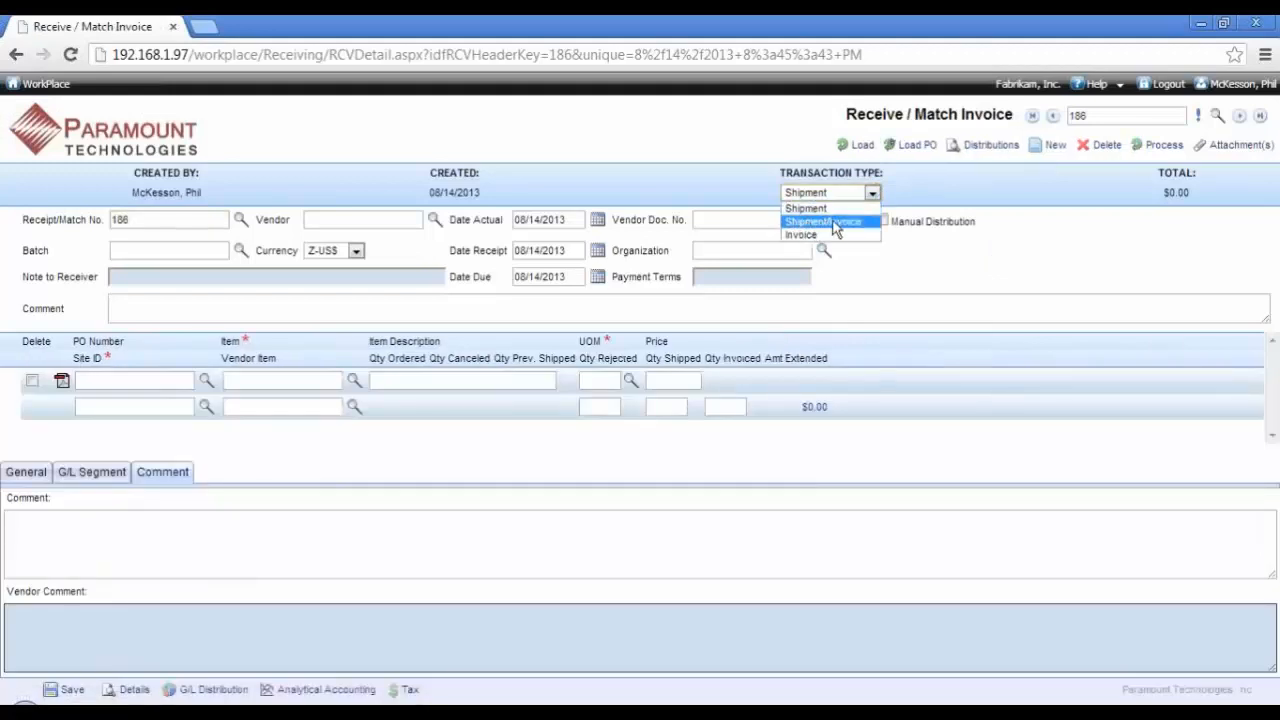
left_click(830, 237)
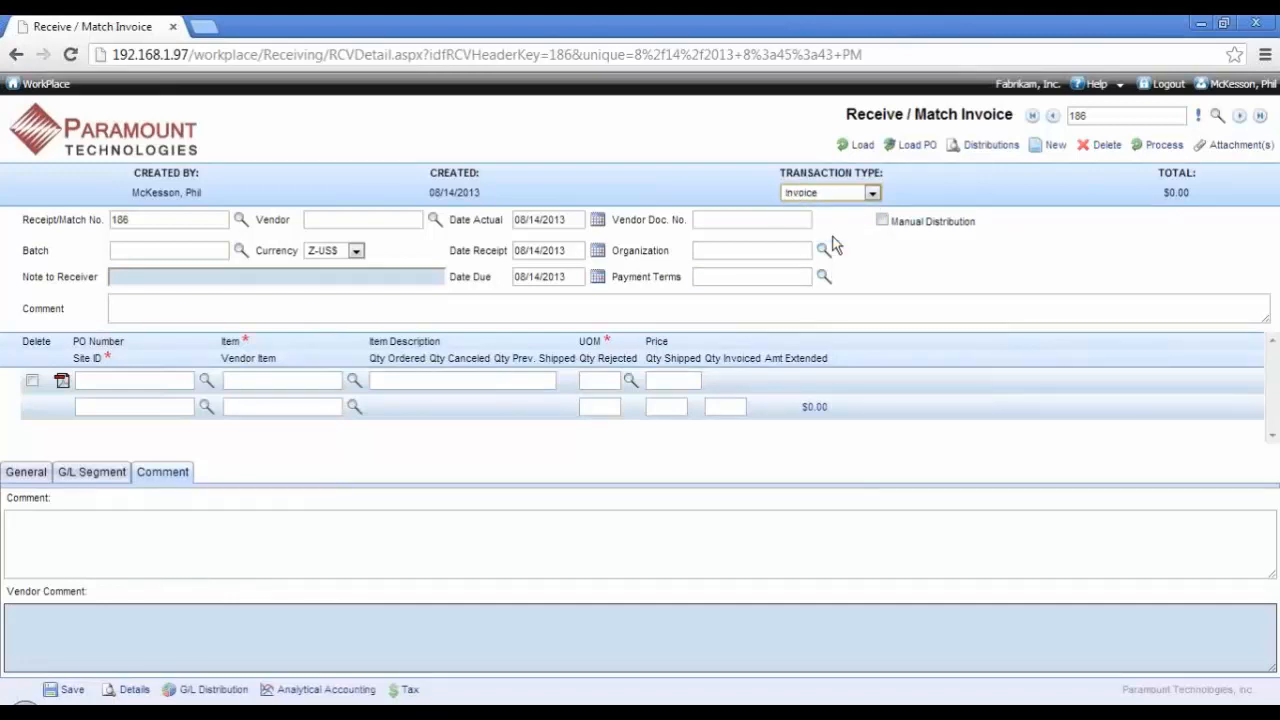
left_click(433, 220)
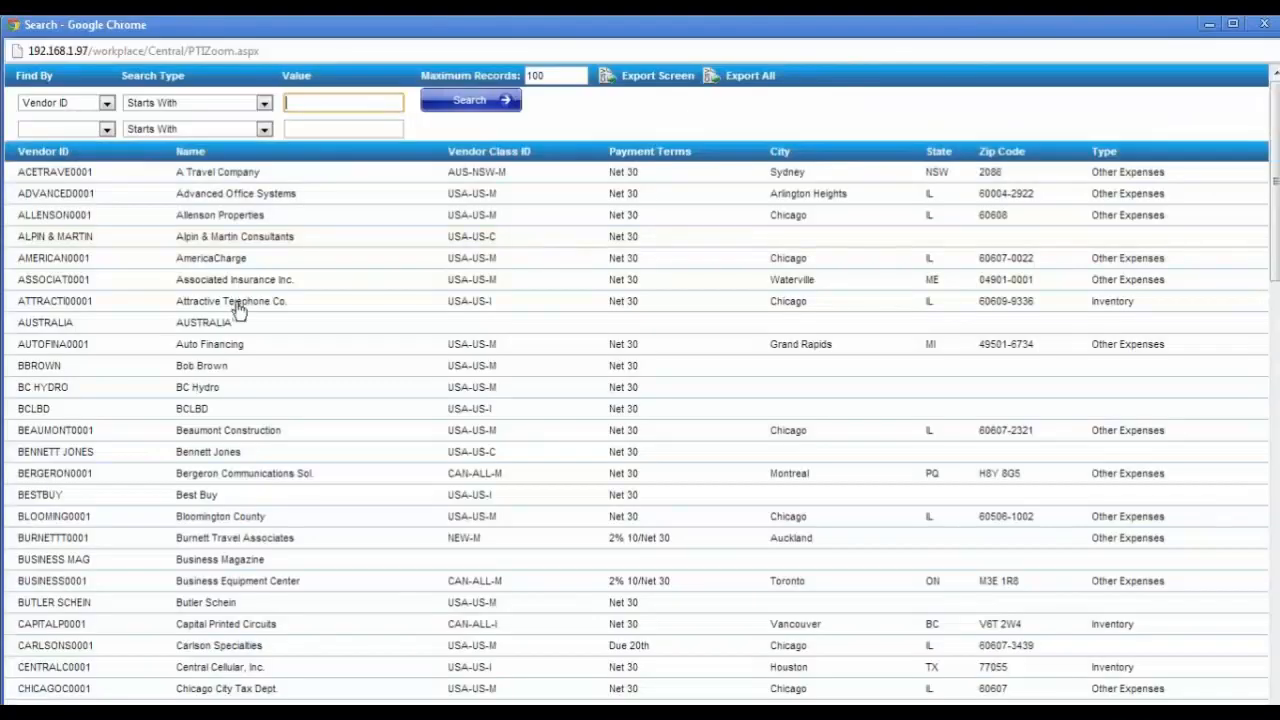
left_click(250, 219)
left_click(741, 224)
type("345845845845")
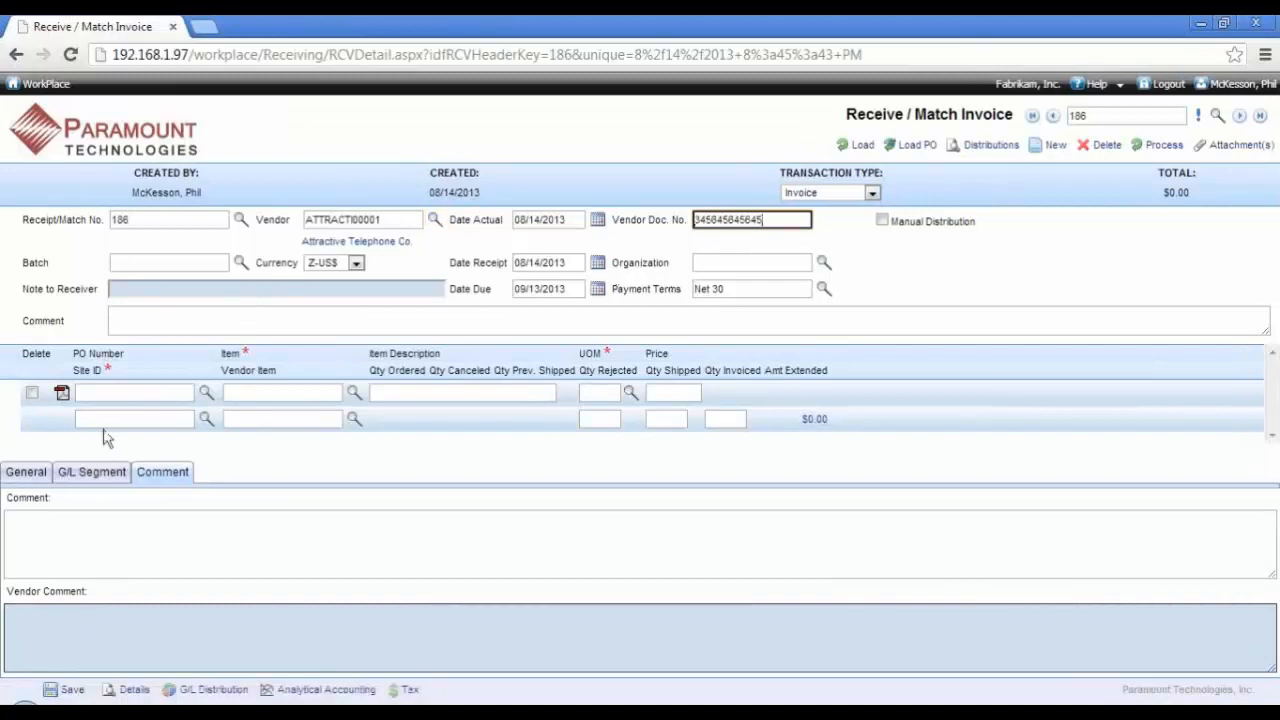
Step: Load the Phone Cord line of the last-listed purchase order into the invoice, and check the line's comments
left_click(22, 476)
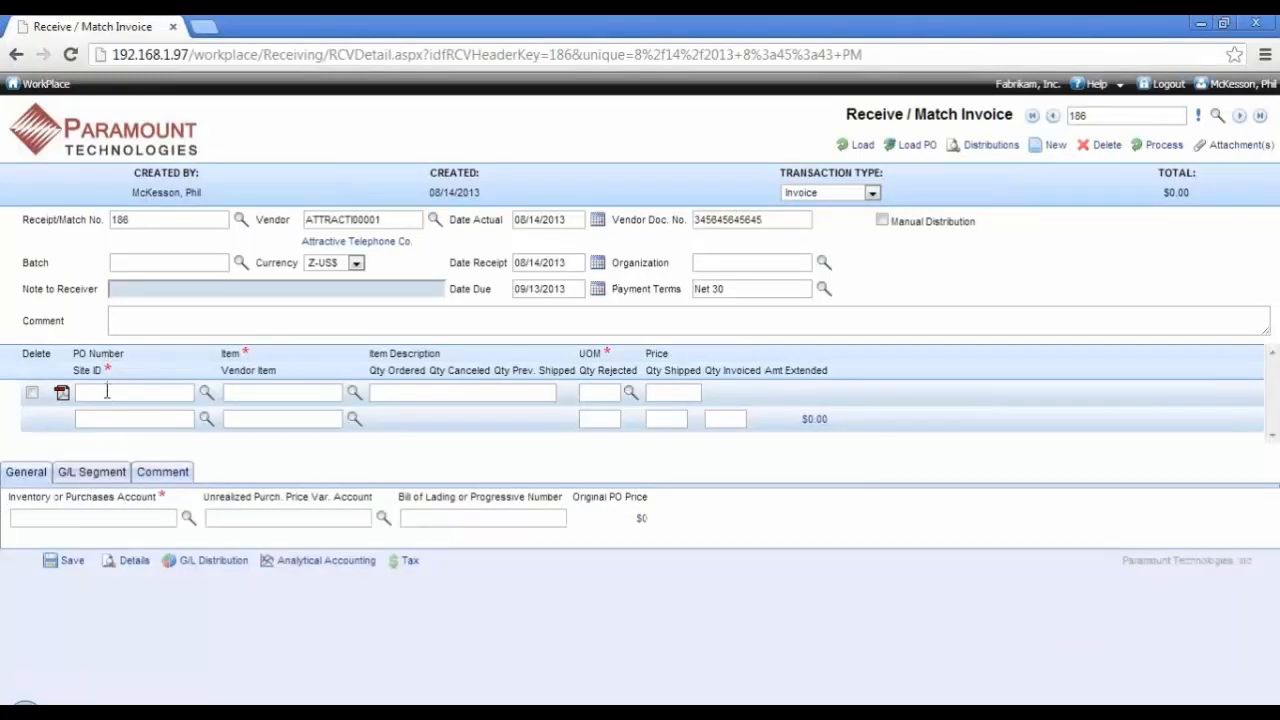
left_click(860, 145)
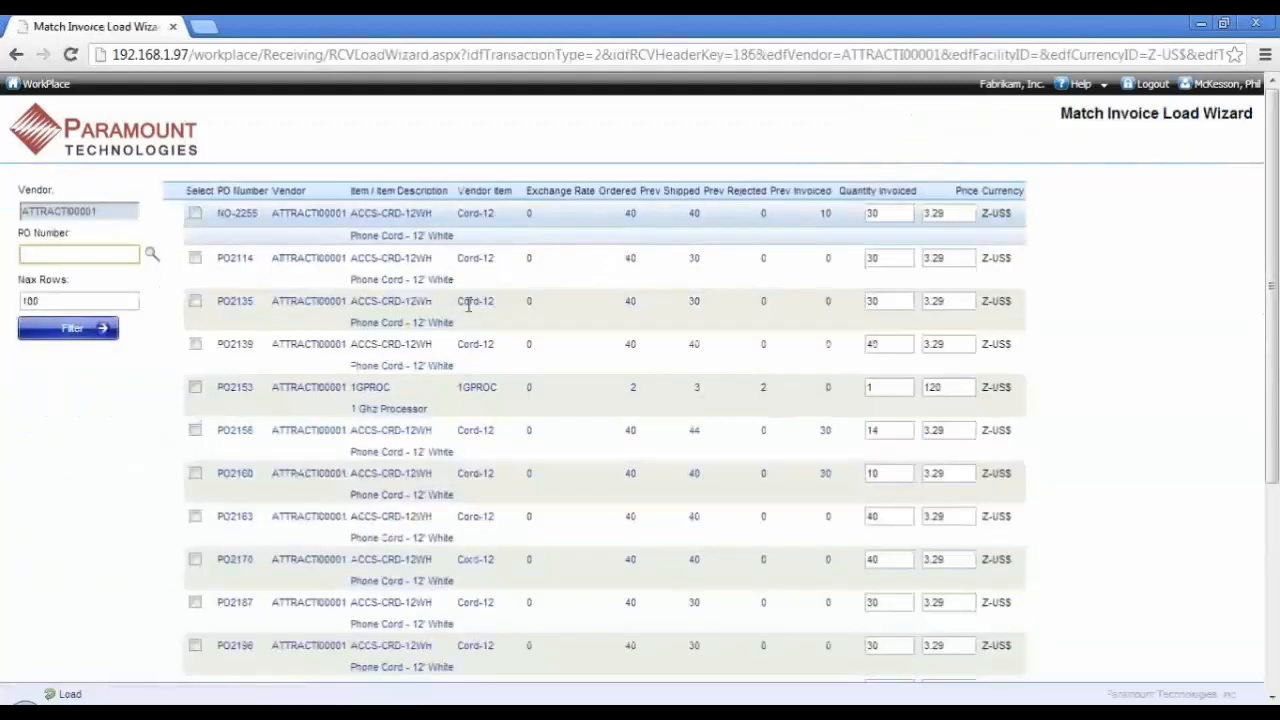
scroll(466, 309, "down", 5)
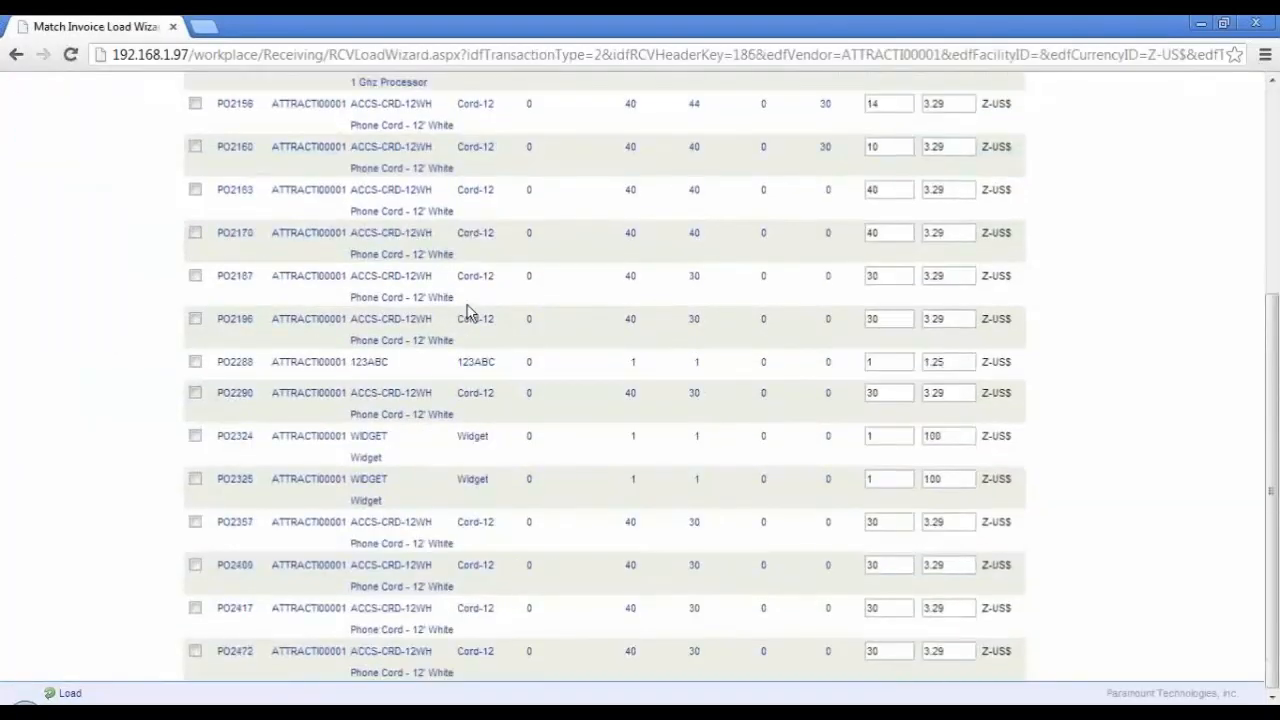
left_click(197, 652)
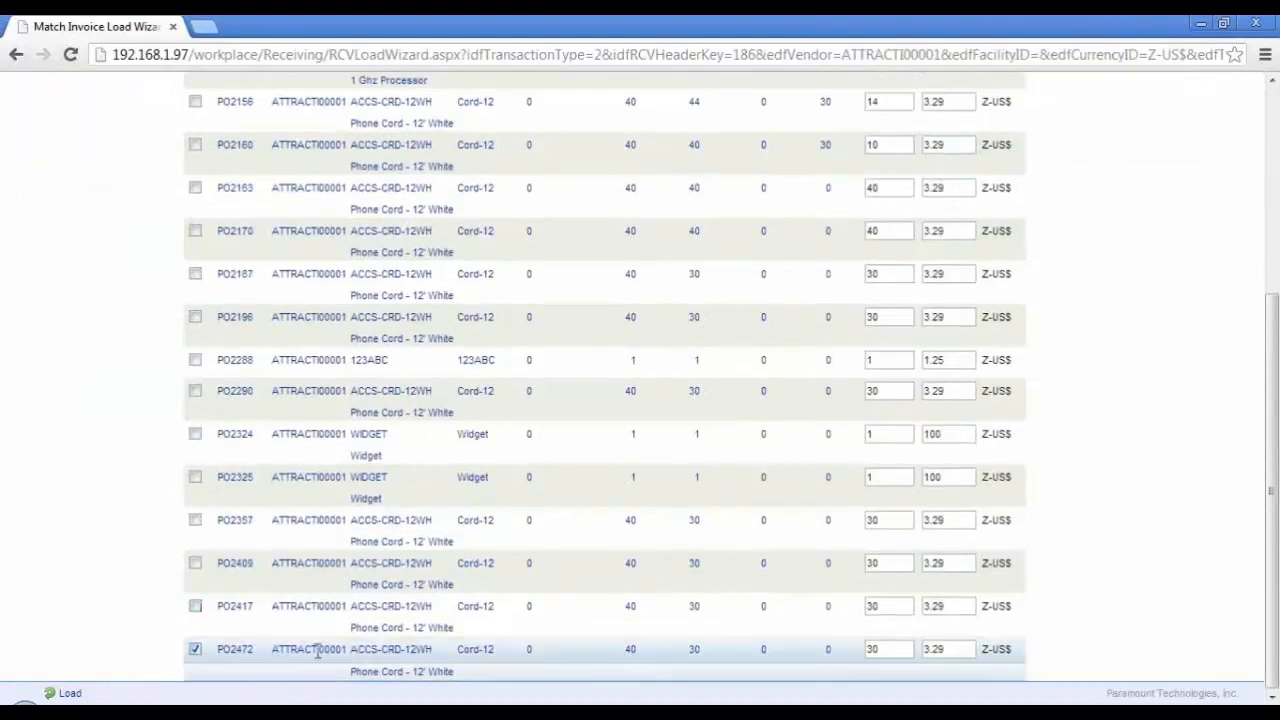
left_click(72, 694)
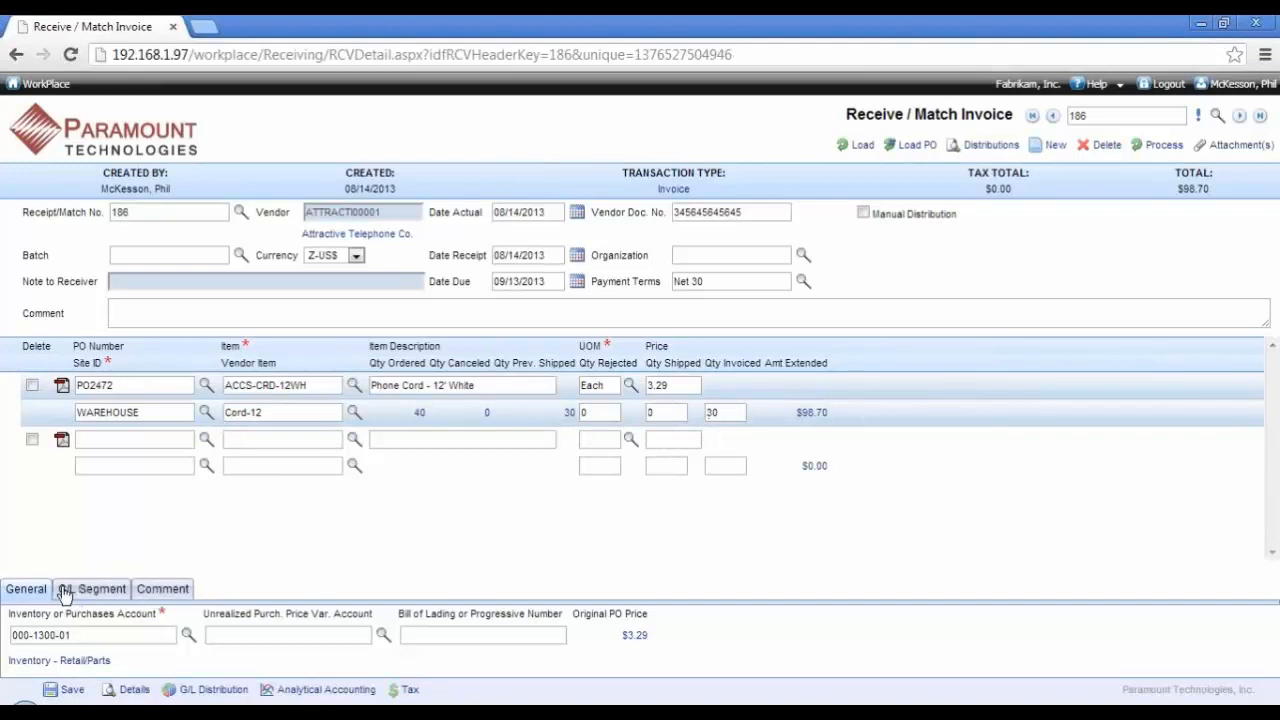
left_click(172, 589)
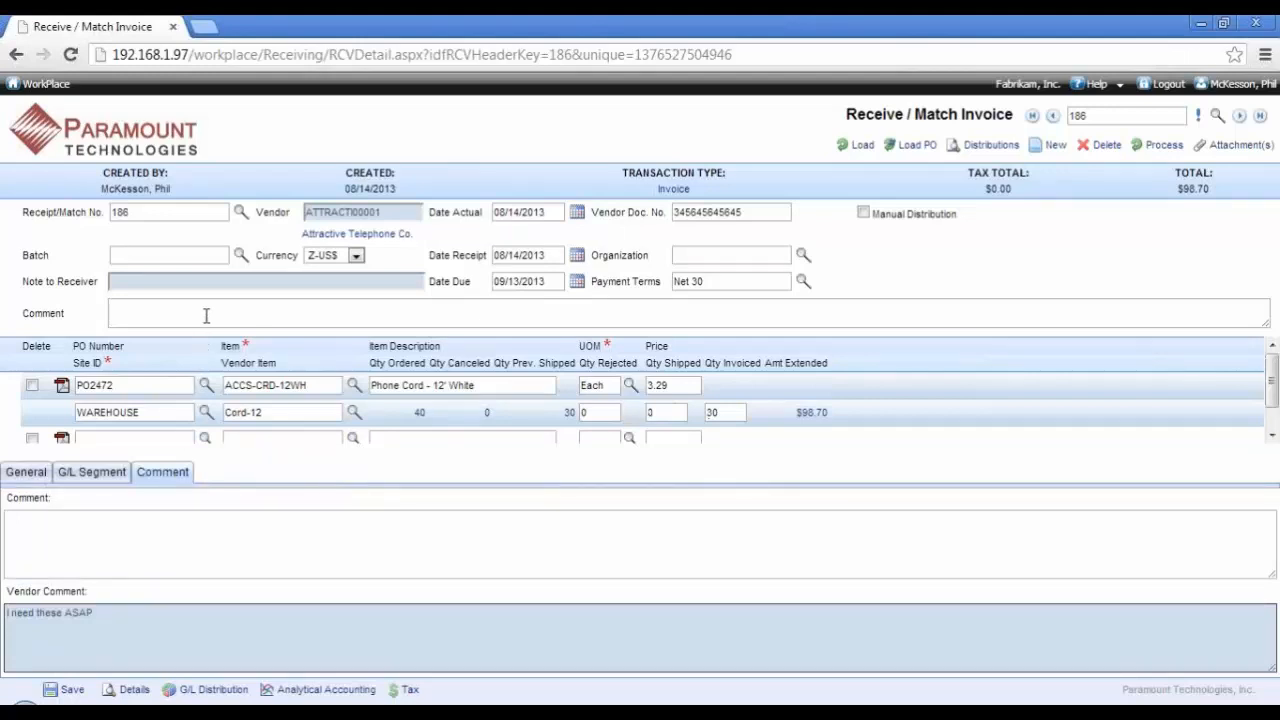
left_click(38, 474)
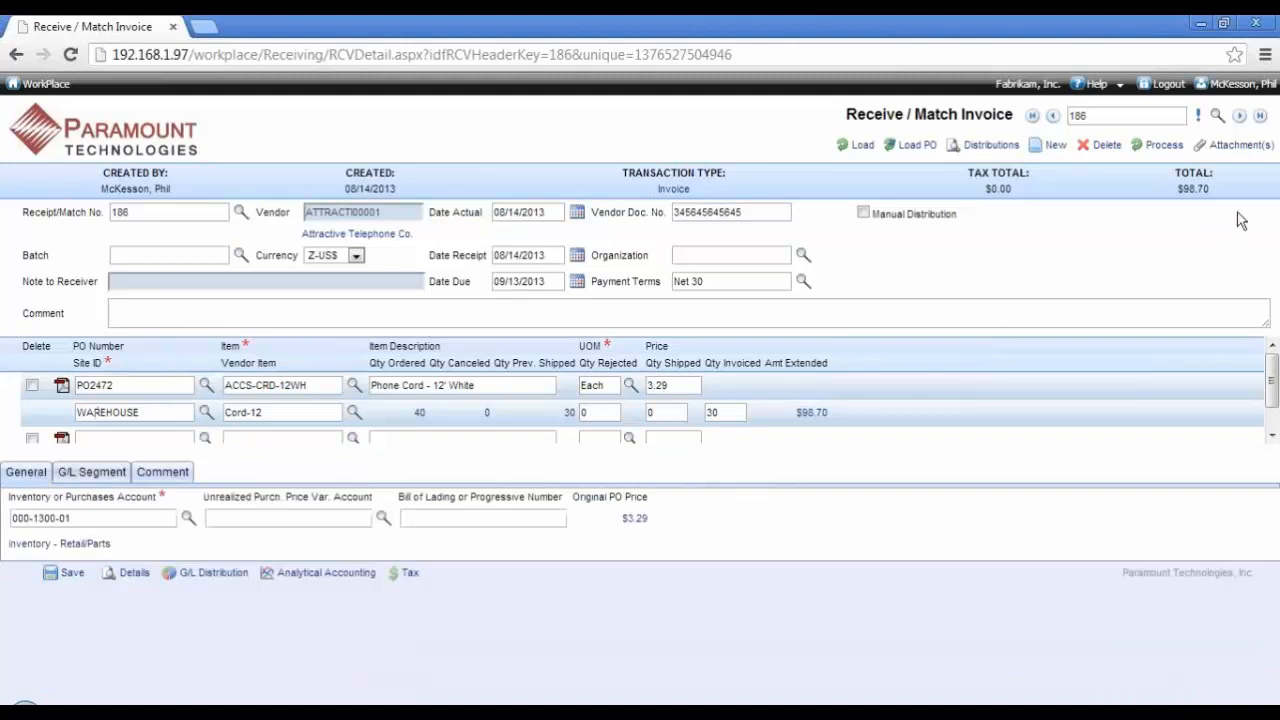
Step: Attach Invoice.pdf with the description "Invoice" to the invoice transaction, and process the transaction
left_click(1224, 150)
left_click(146, 229)
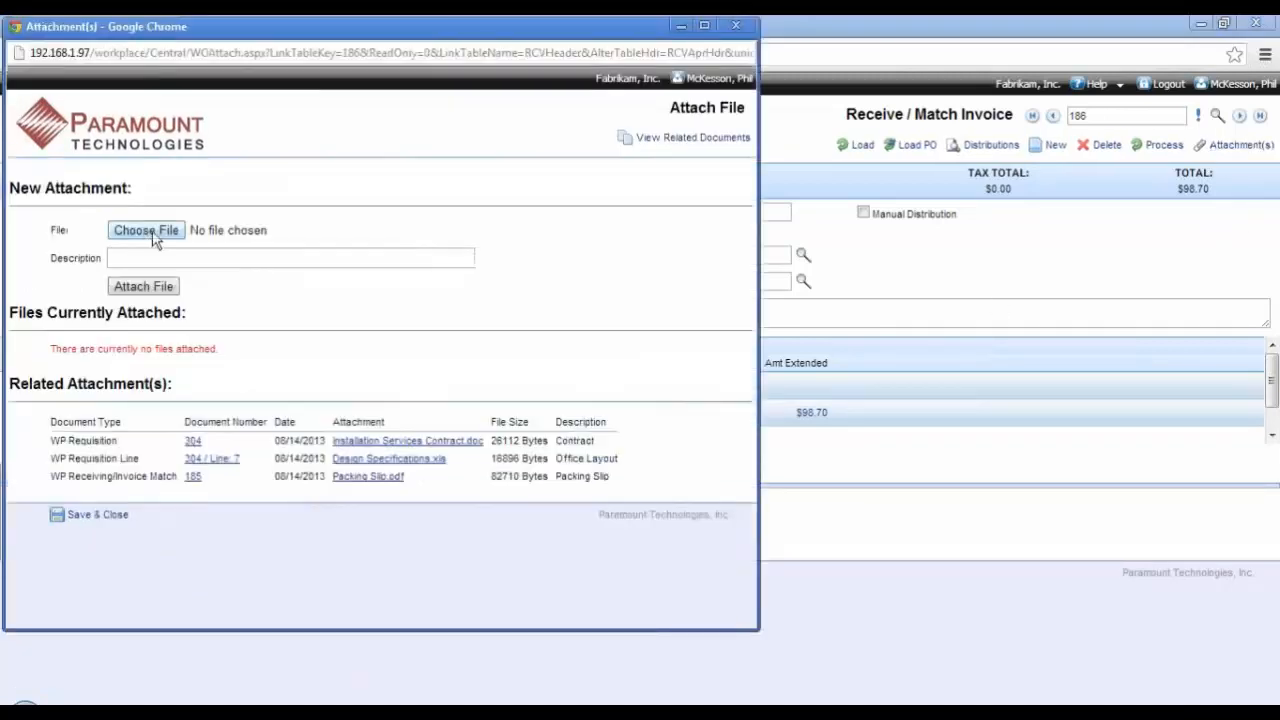
double_click(215, 302)
left_click(216, 258)
type("I")
left_click(212, 277)
left_click(176, 290)
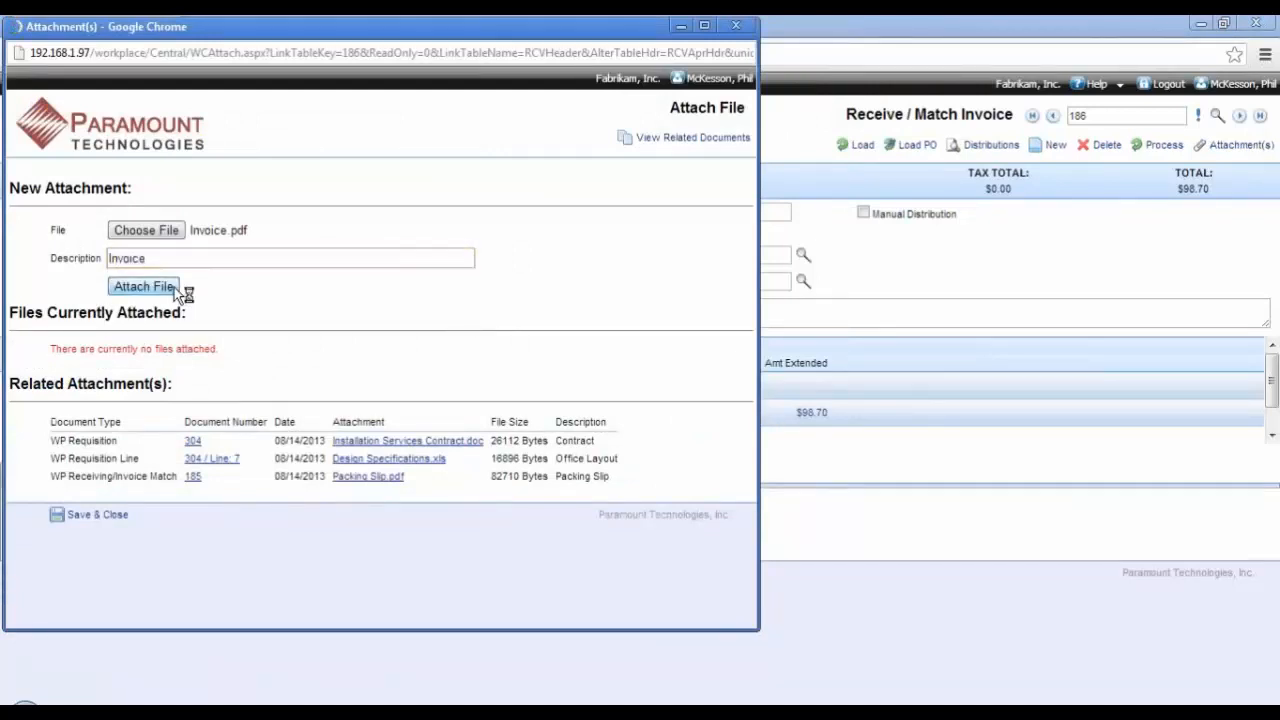
left_click(100, 545)
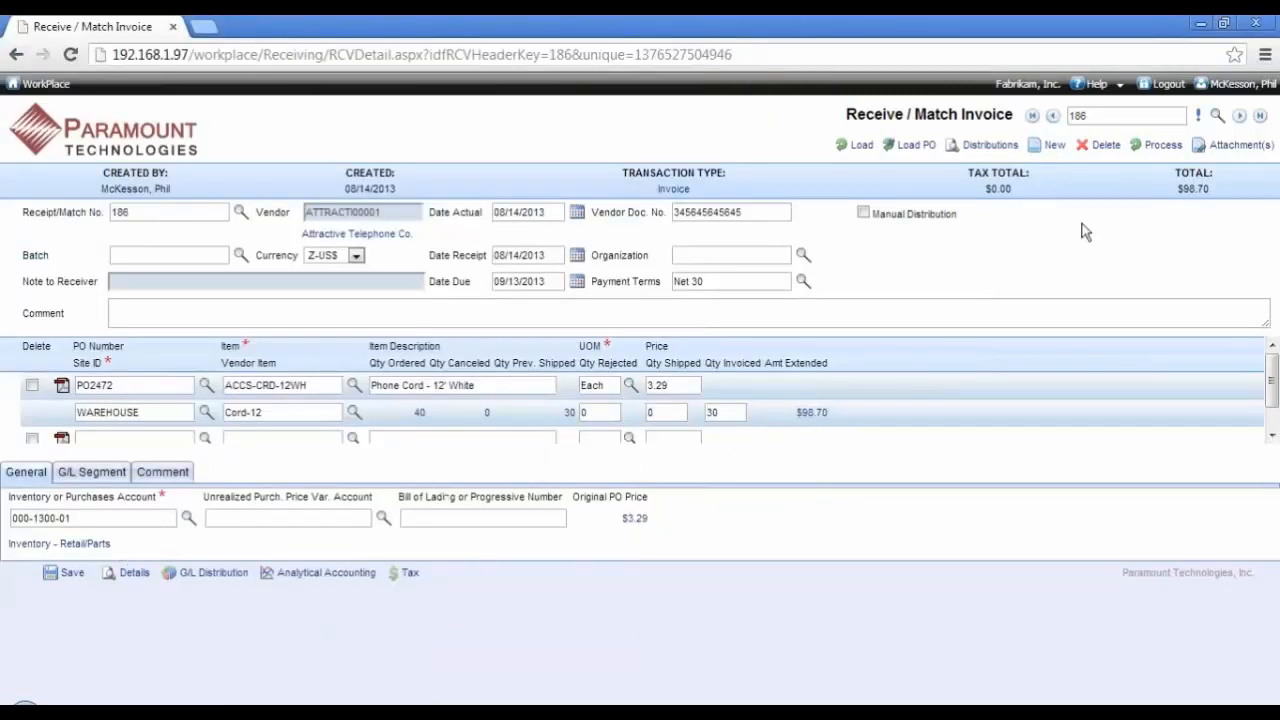
left_click(1158, 146)
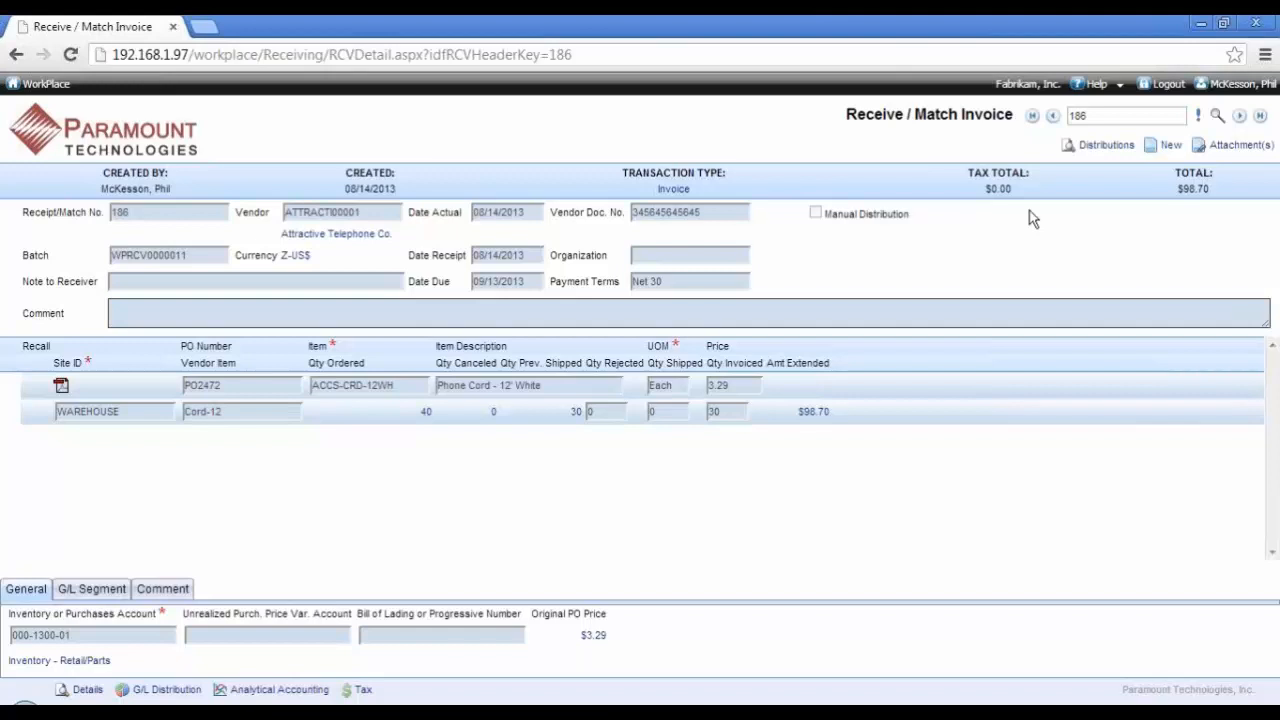
Step: Log out of the invoice-matching account and log in again as the requester, entering the user name and password
left_click(1163, 90)
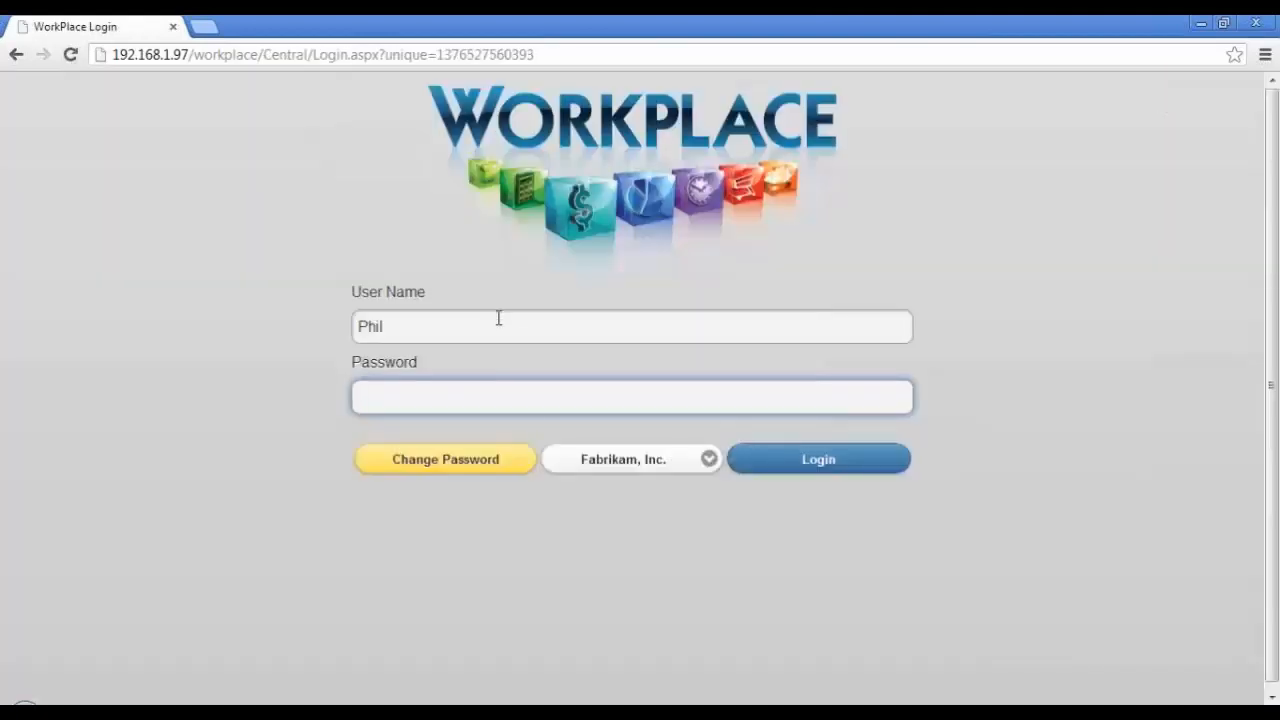
left_click(497, 317)
double_click(497, 317)
type("f")
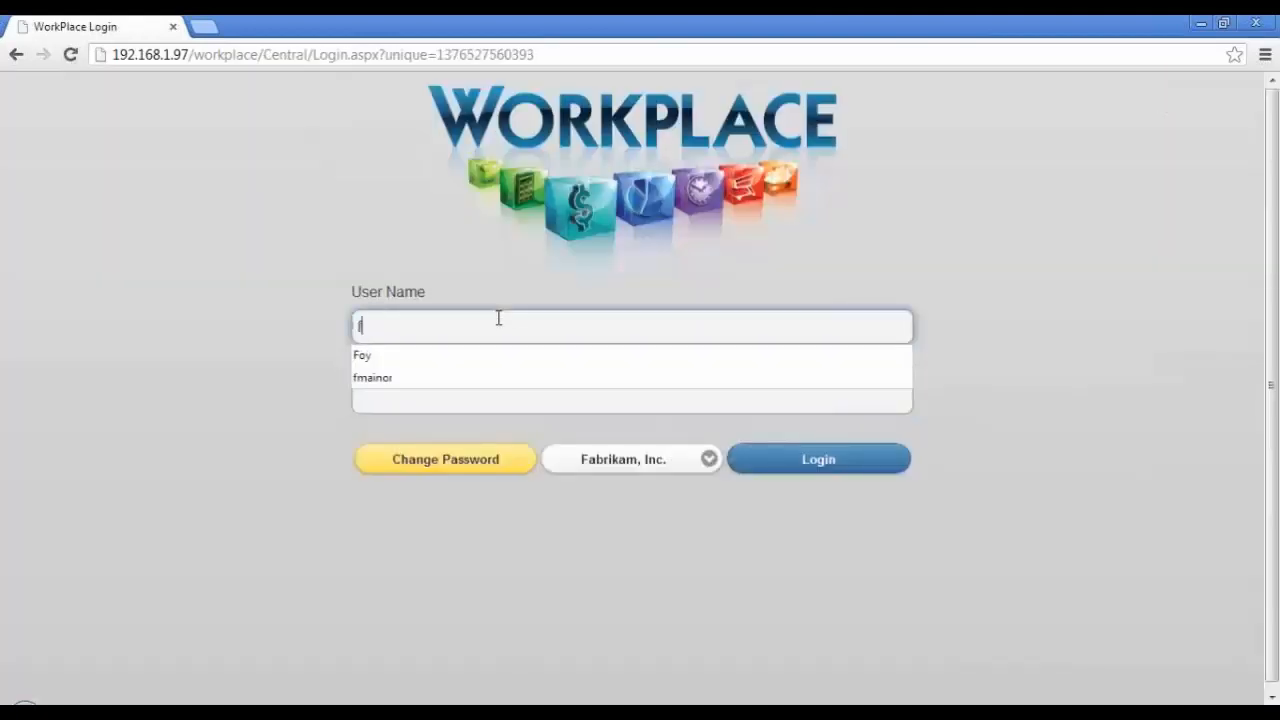
type("oy")
key("Tab")
key("shift+Tab")
type("Foy")
key("Tab")
type("pas")
key("Return")
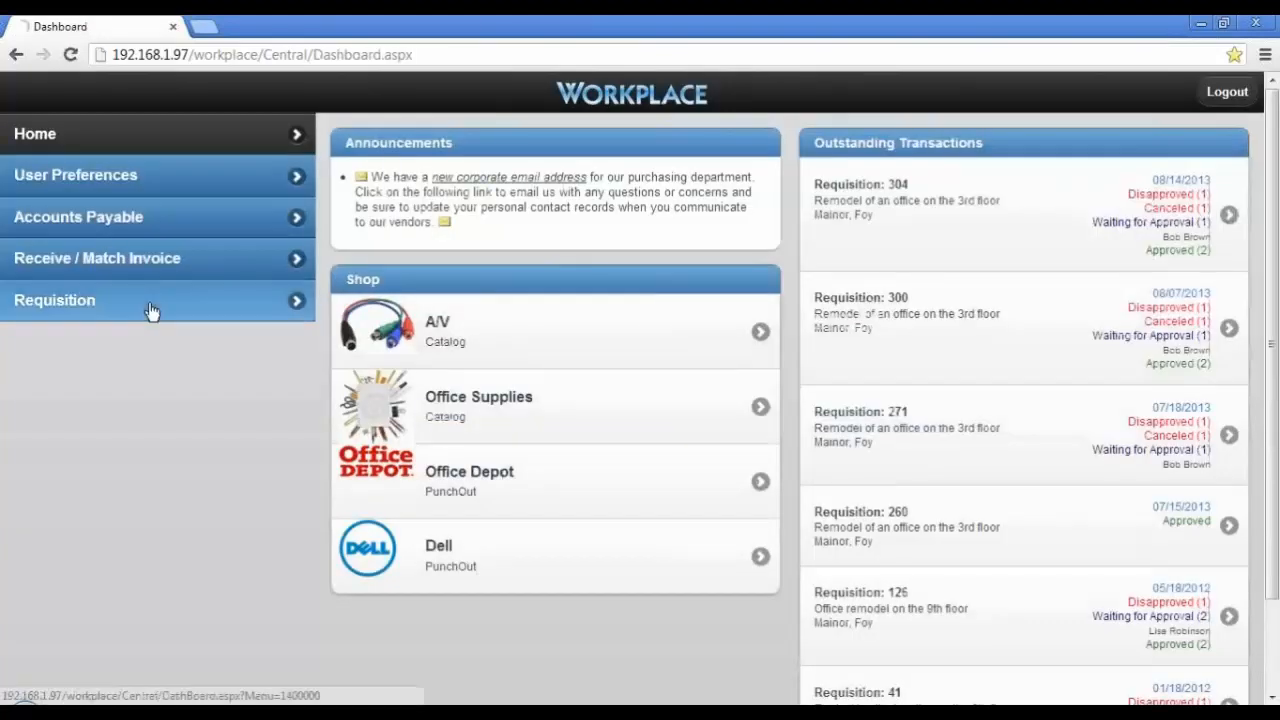
Step: Find requisition 304 and view the line detail and log of its Phone Cord line 7
left_click(151, 310)
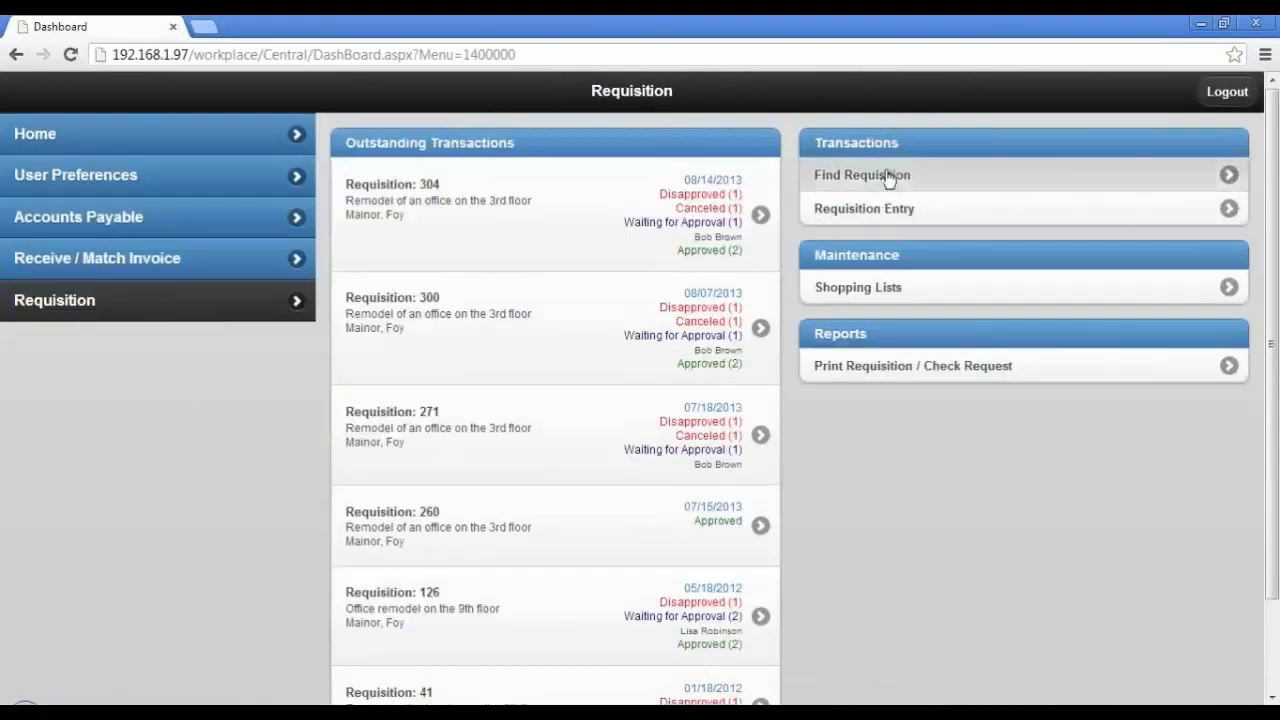
left_click(886, 175)
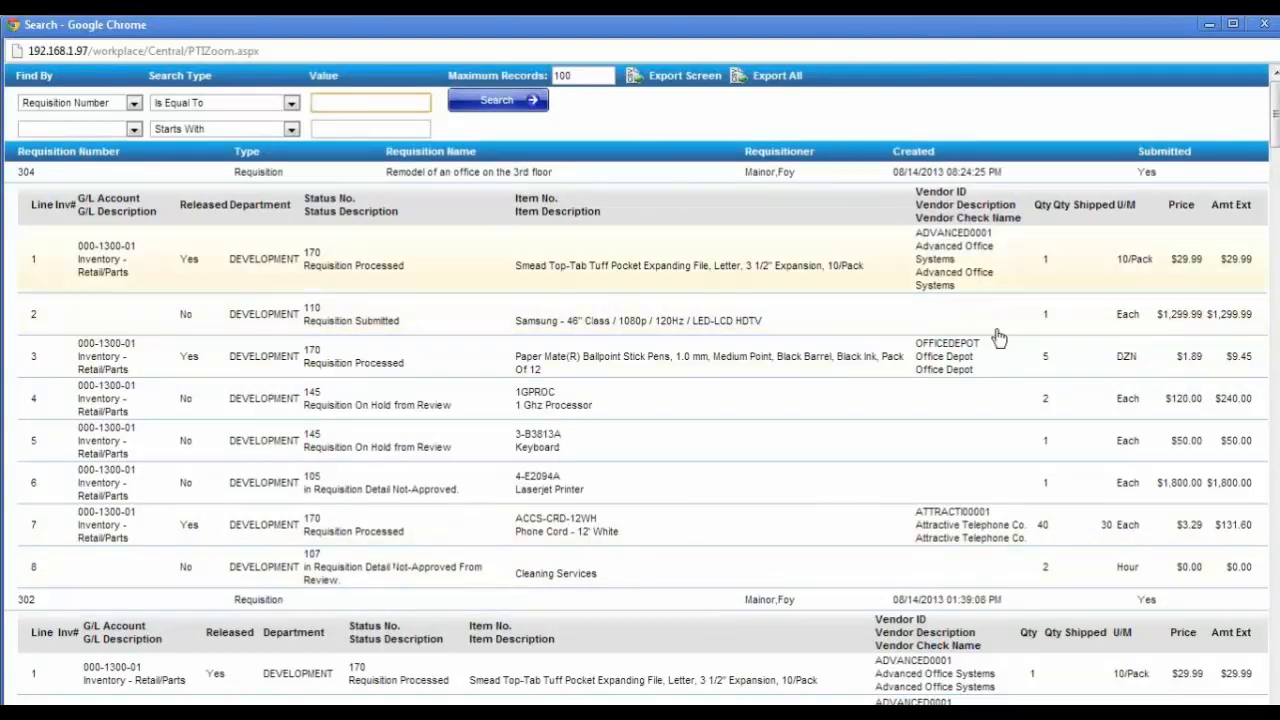
left_click(133, 104)
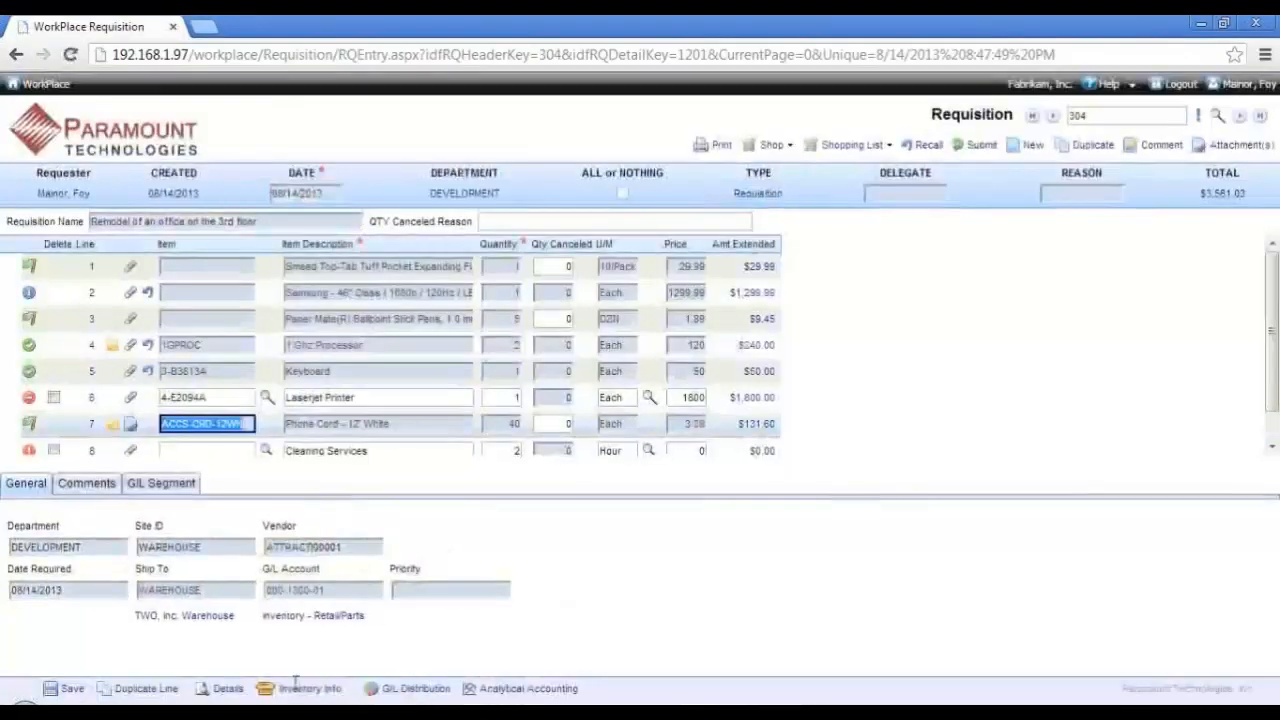
left_click(236, 688)
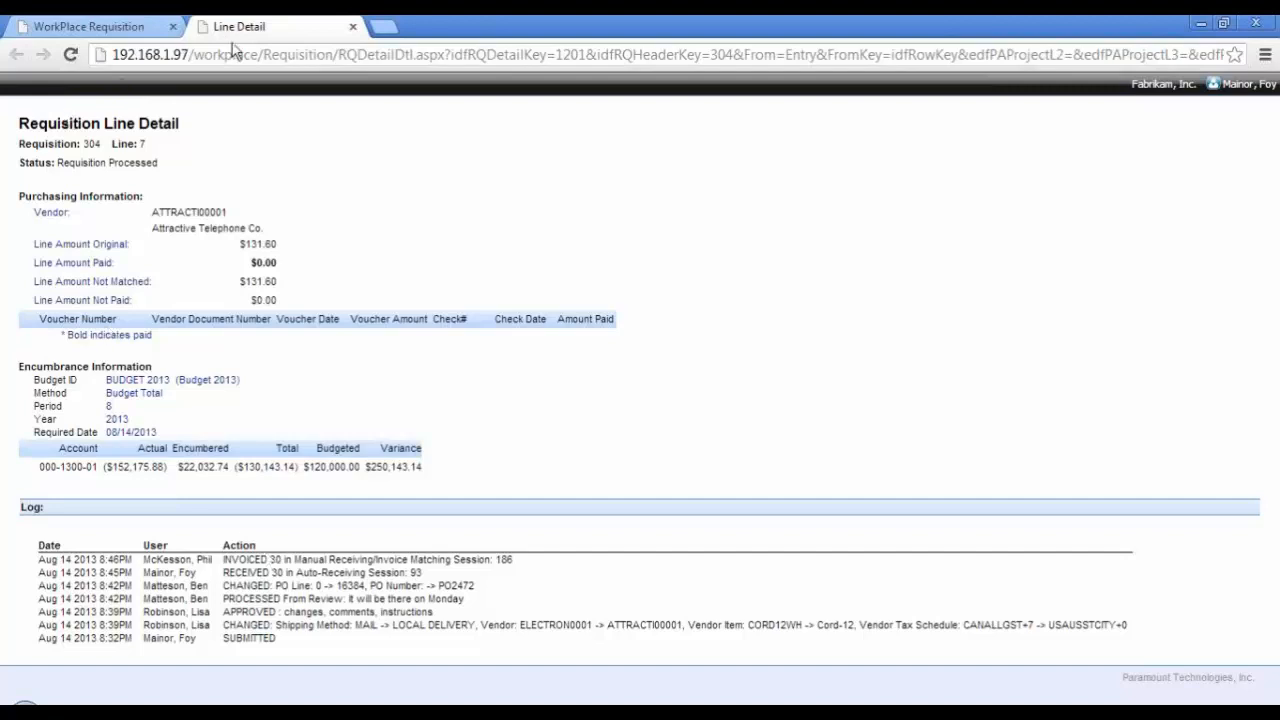
left_click(352, 26)
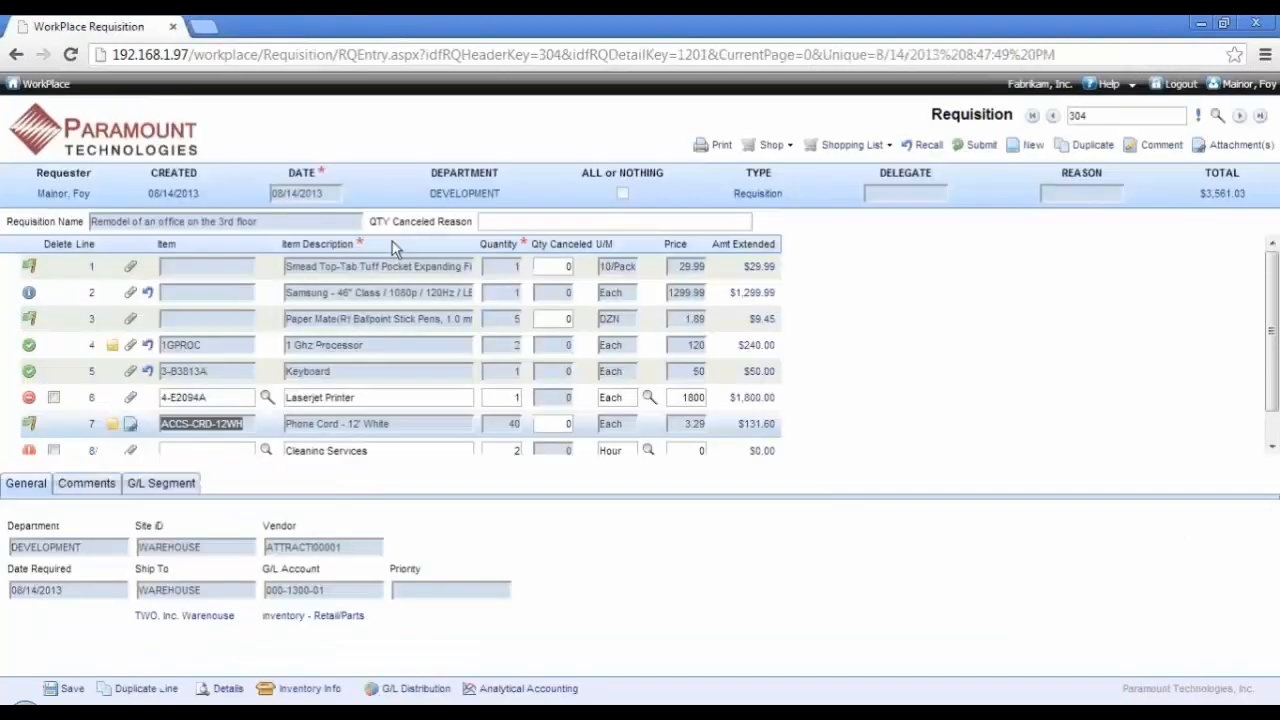